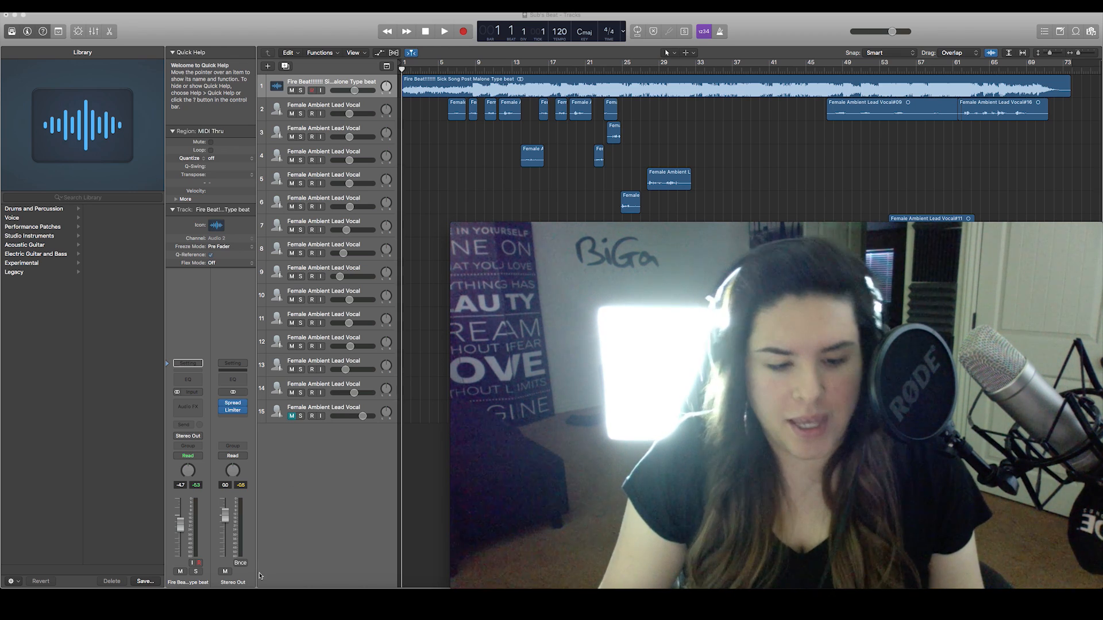
Switch to the browser and preview the "Fire Beat!!!!!!! Sick Song Post Malone Type beat" video from the Fluorescent Records channel, then pause it
left_click(243, 598)
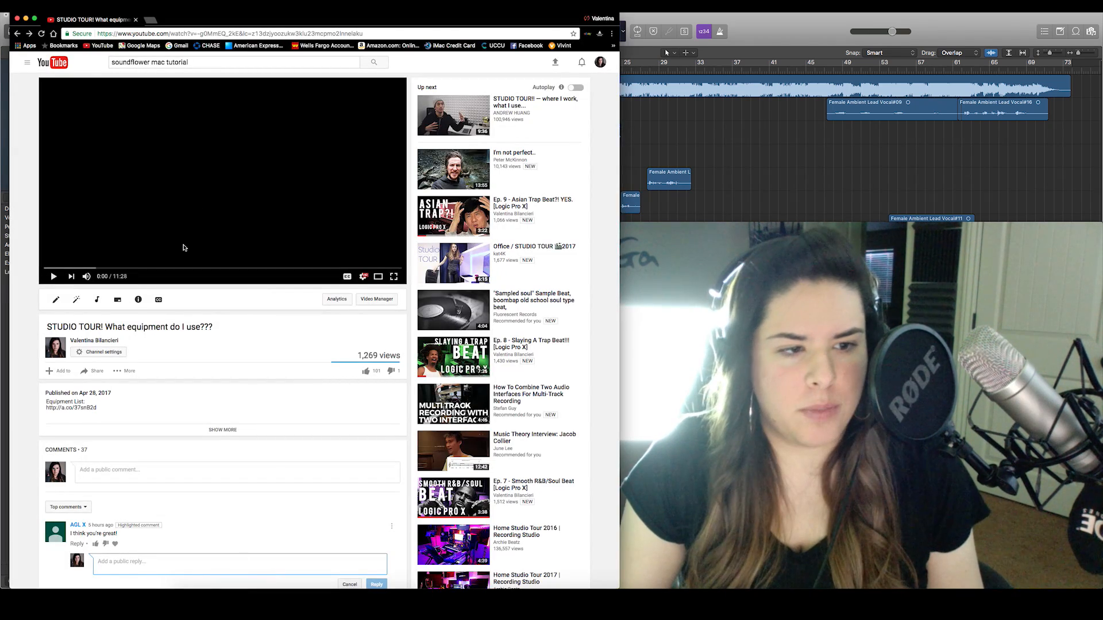
scroll(38, 294, "down", 12)
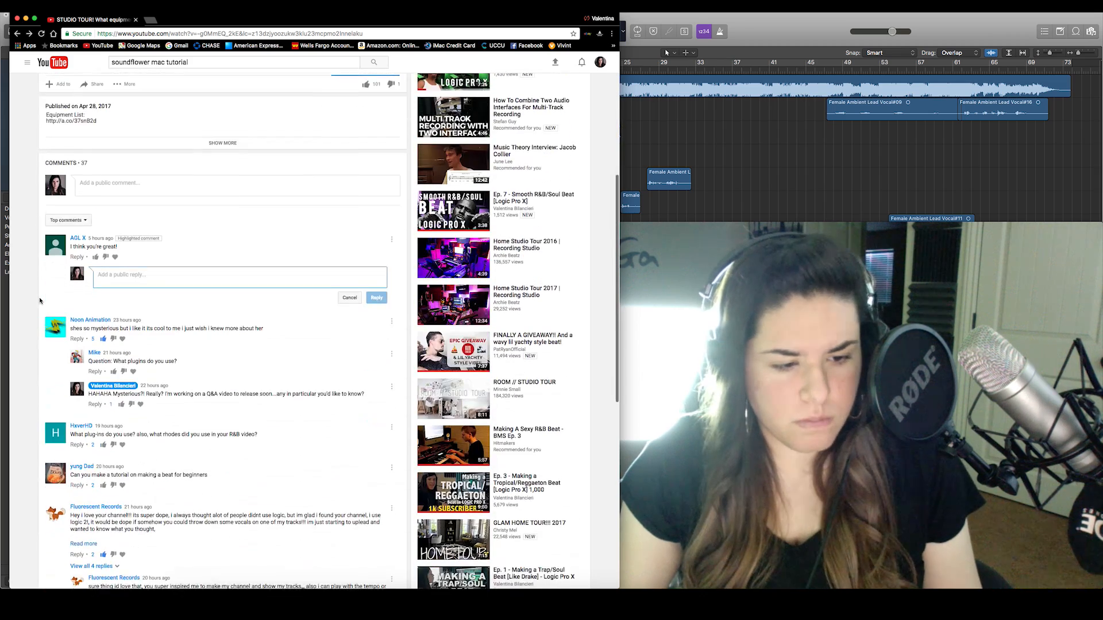
left_click(90, 379)
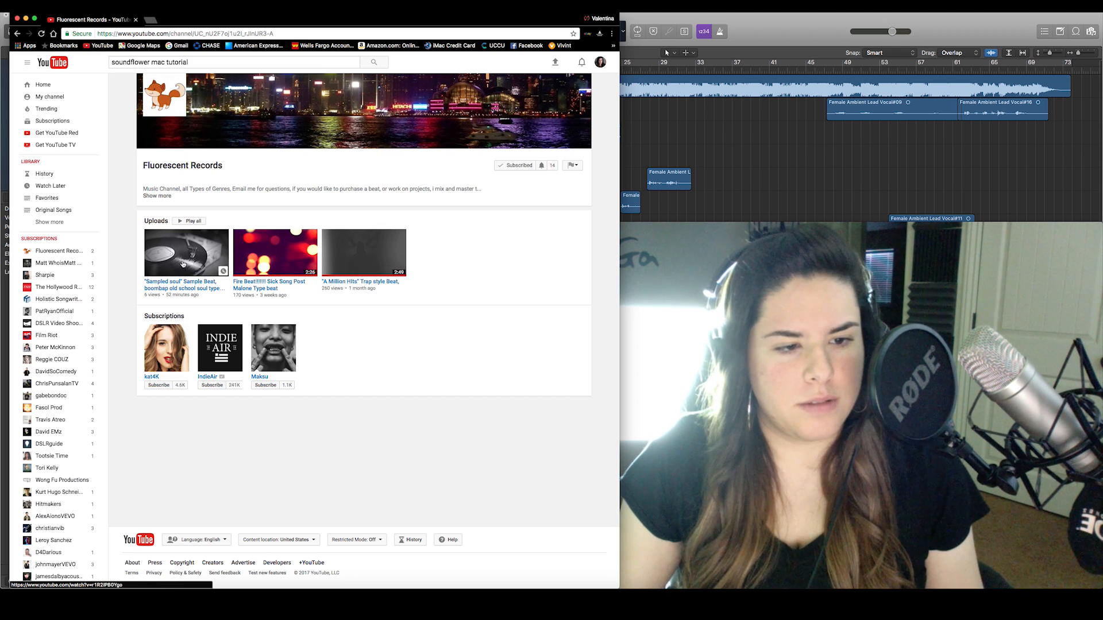
left_click(282, 257)
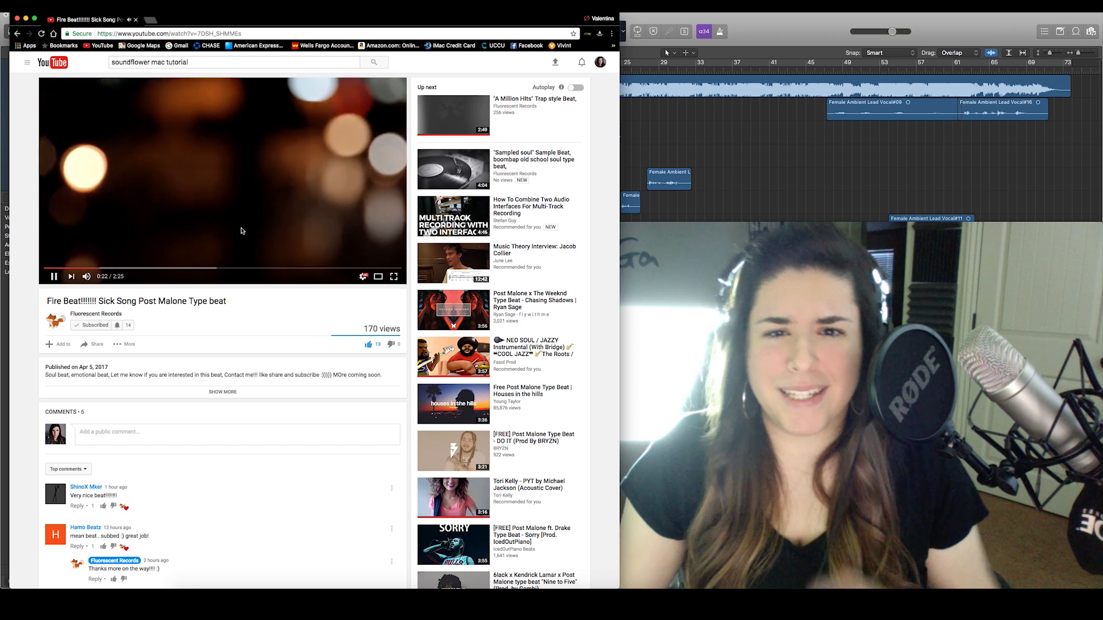
left_click(246, 224)
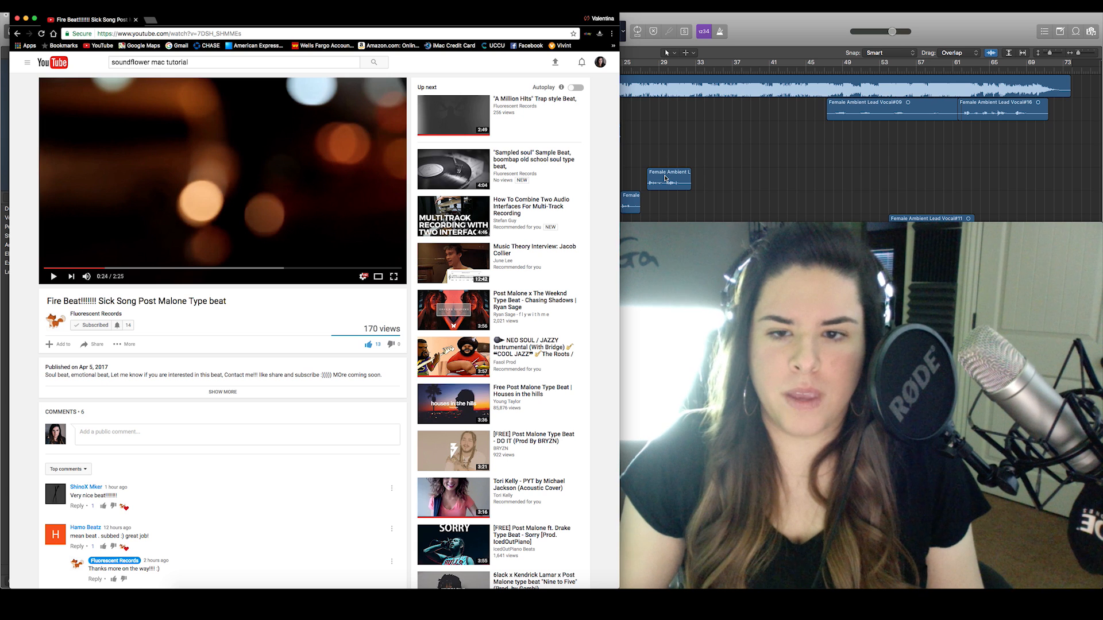
Return to Logic Pro X and play the arrangement through to its end, shrinking the Movie Recording window during playback
left_click(640, 142)
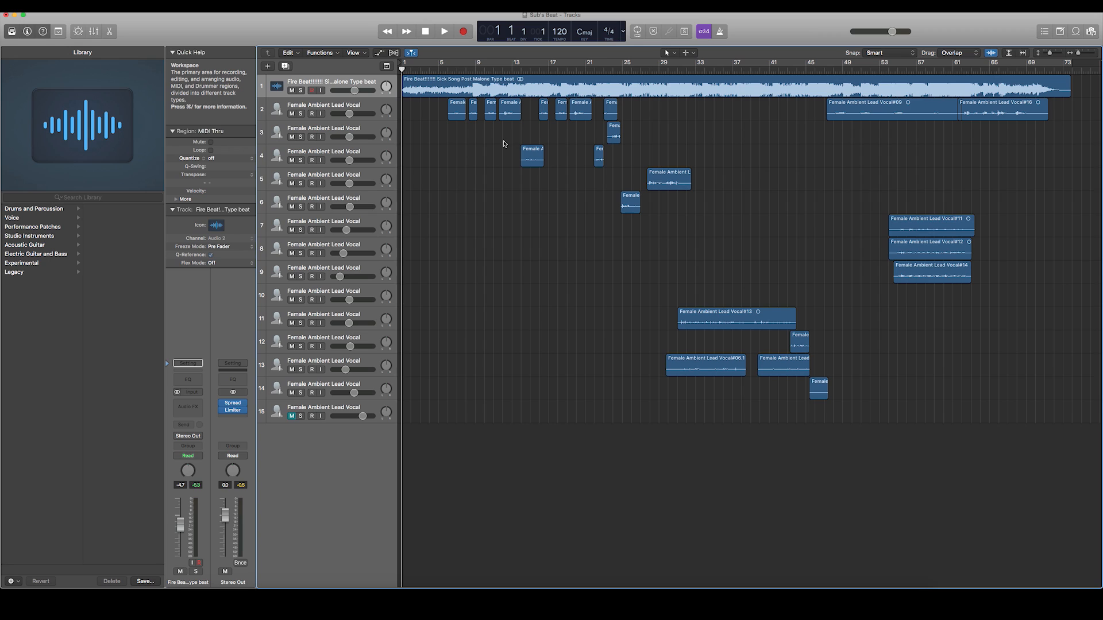
key("space")
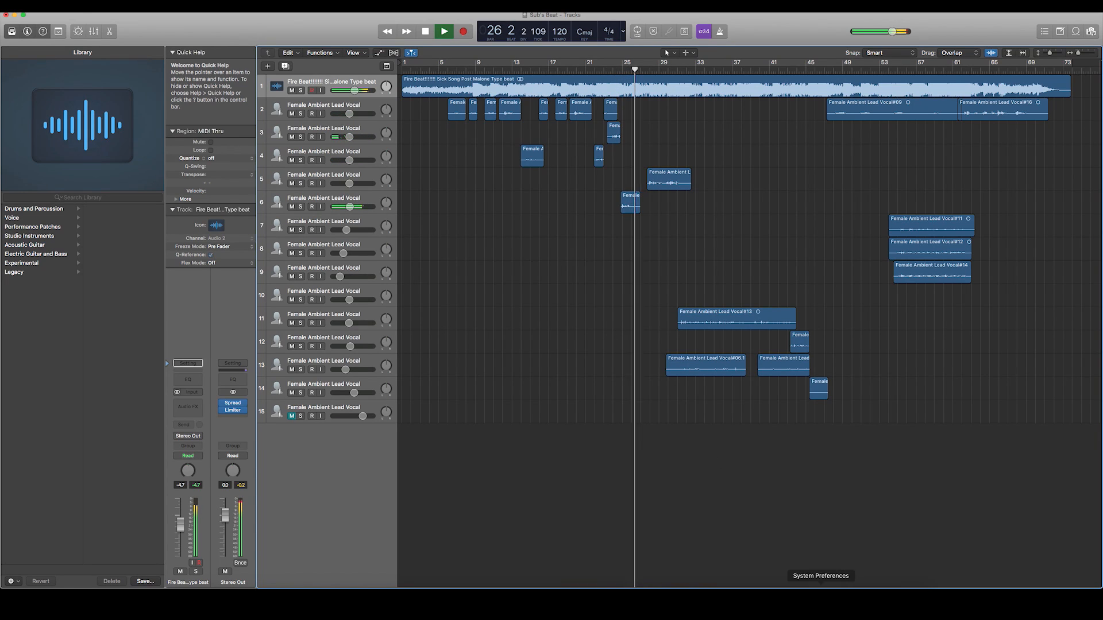
left_click(847, 600)
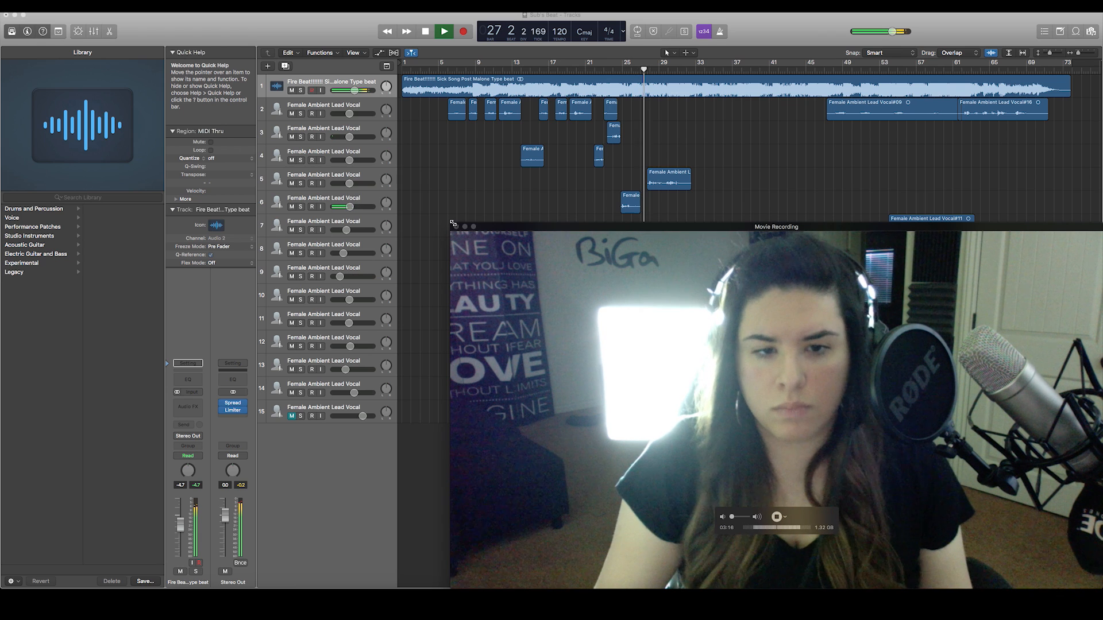
left_click_drag(445, 221, 859, 377)
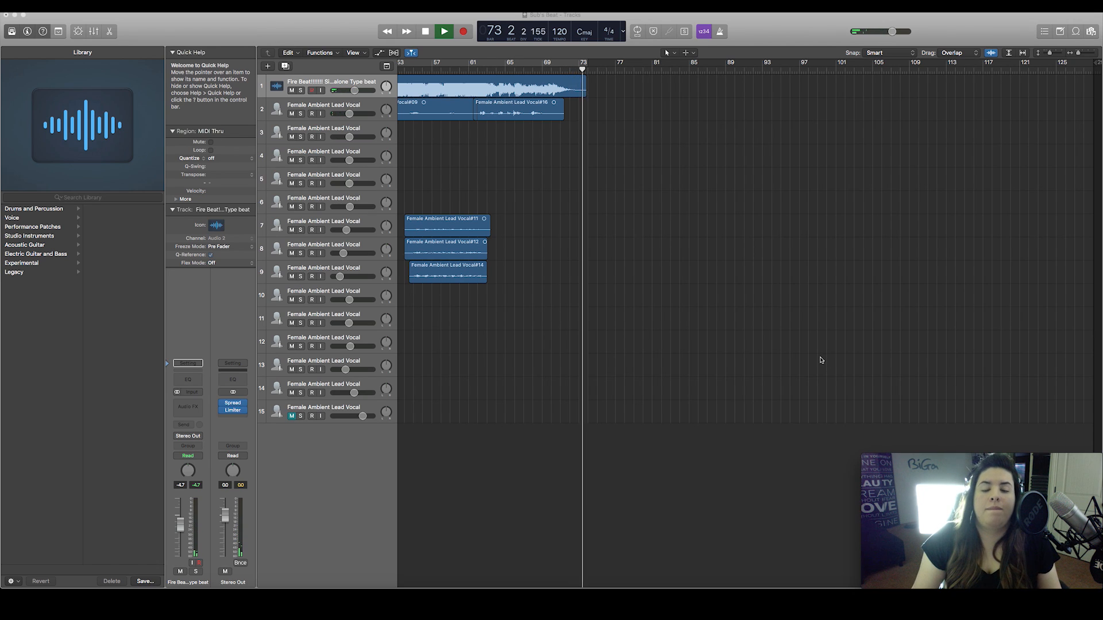
key("space")
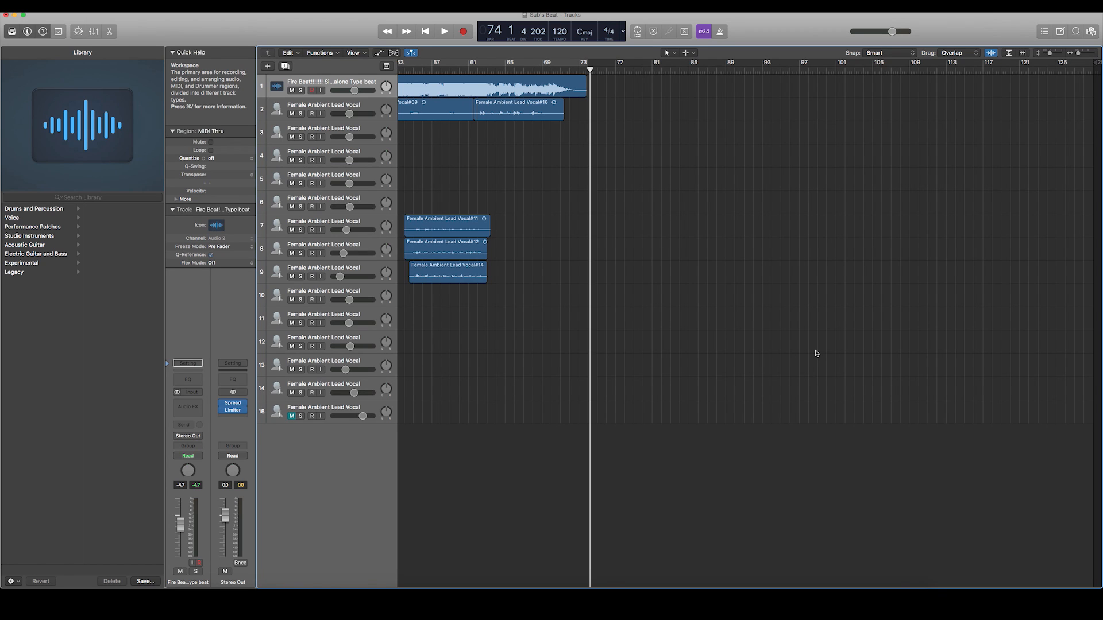
Return the playhead to the start of the song at bar 1
scroll(694, 345, "left", 10)
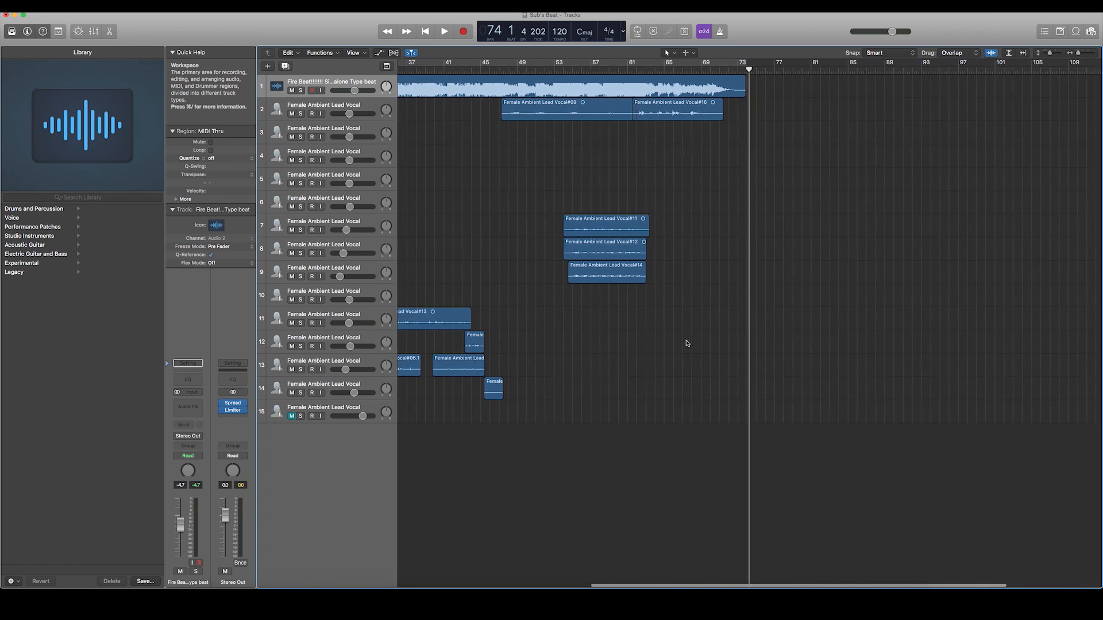
scroll(684, 342, "left", 15)
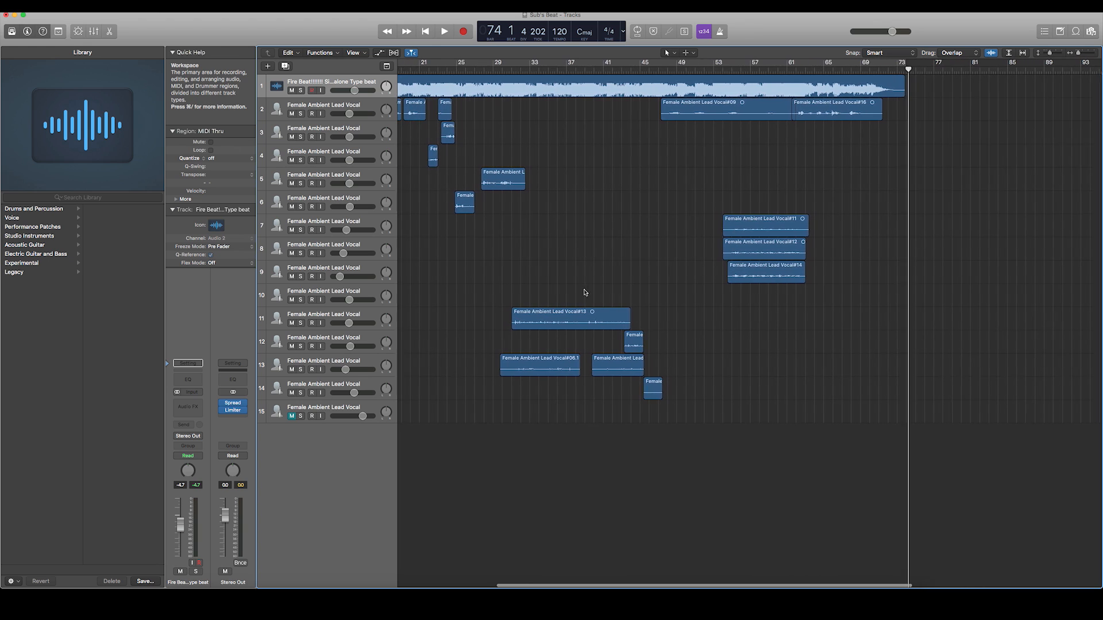
scroll(580, 271, "left", 6)
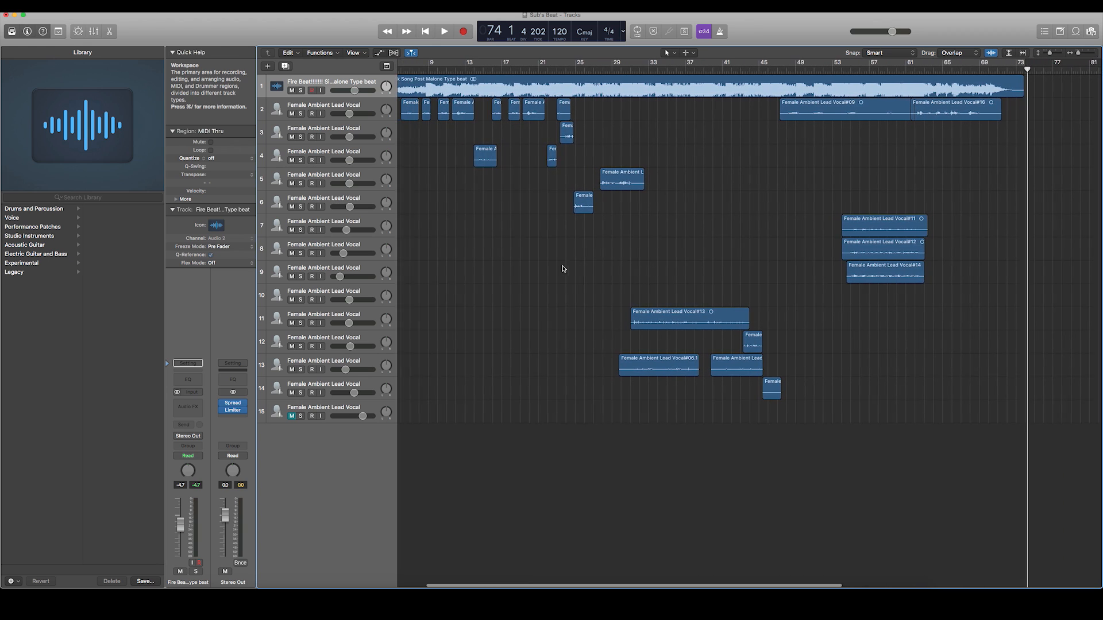
scroll(563, 268, "left", 3)
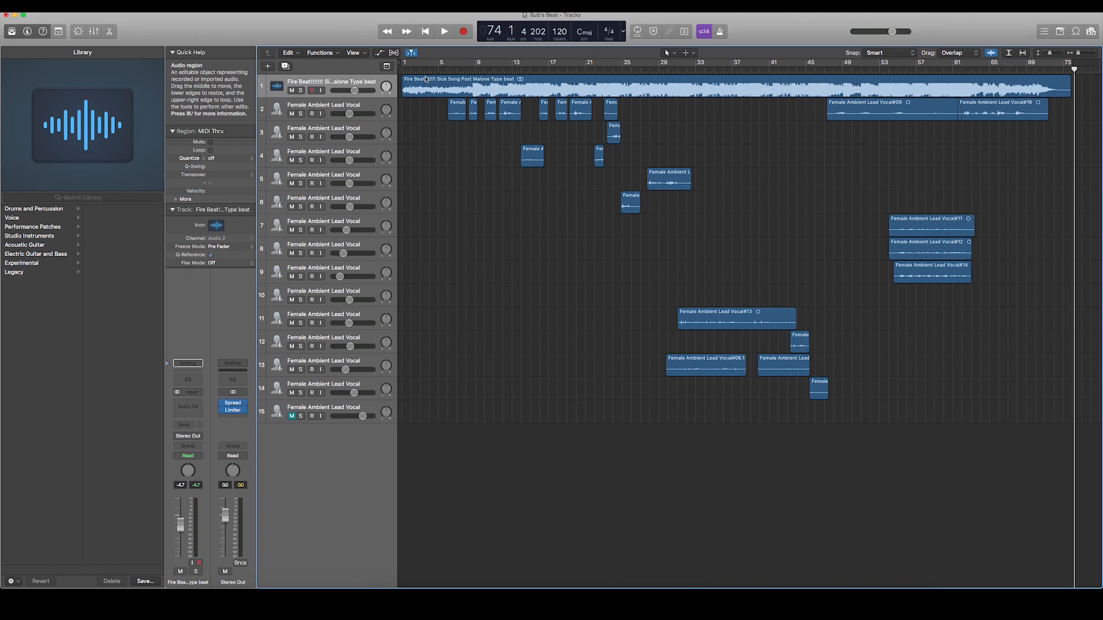
left_click(400, 70)
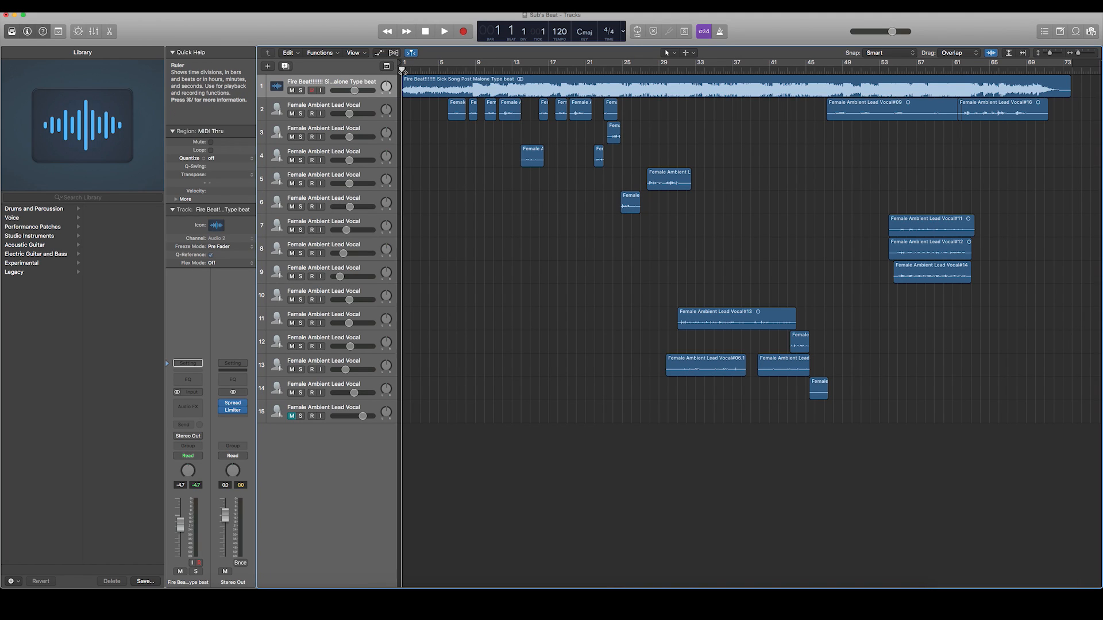
scroll(403, 167, "right", 1)
scroll(445, 175, "left", 1)
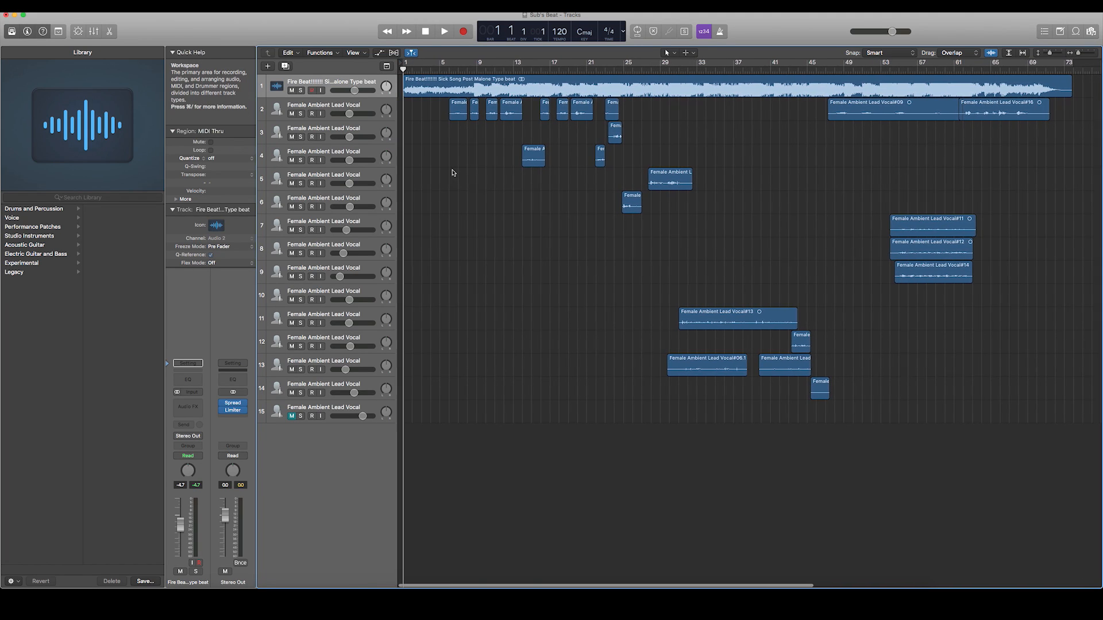
Create one record-enabled audio track with Input 1 and Output 1 + 2, and turn off its input monitoring
left_click(268, 66)
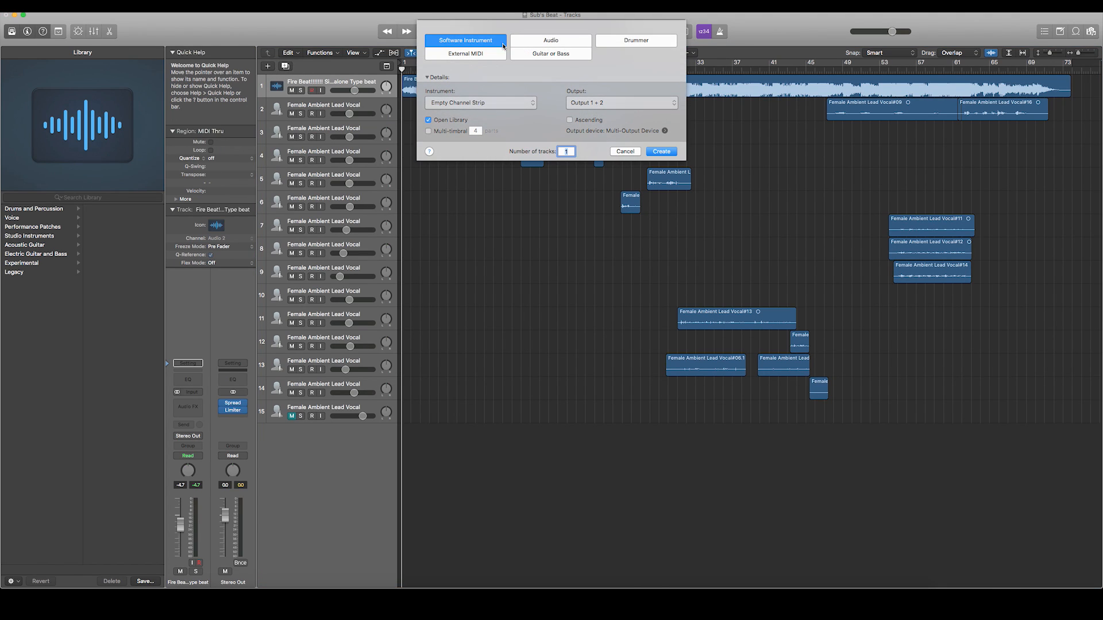
left_click(581, 41)
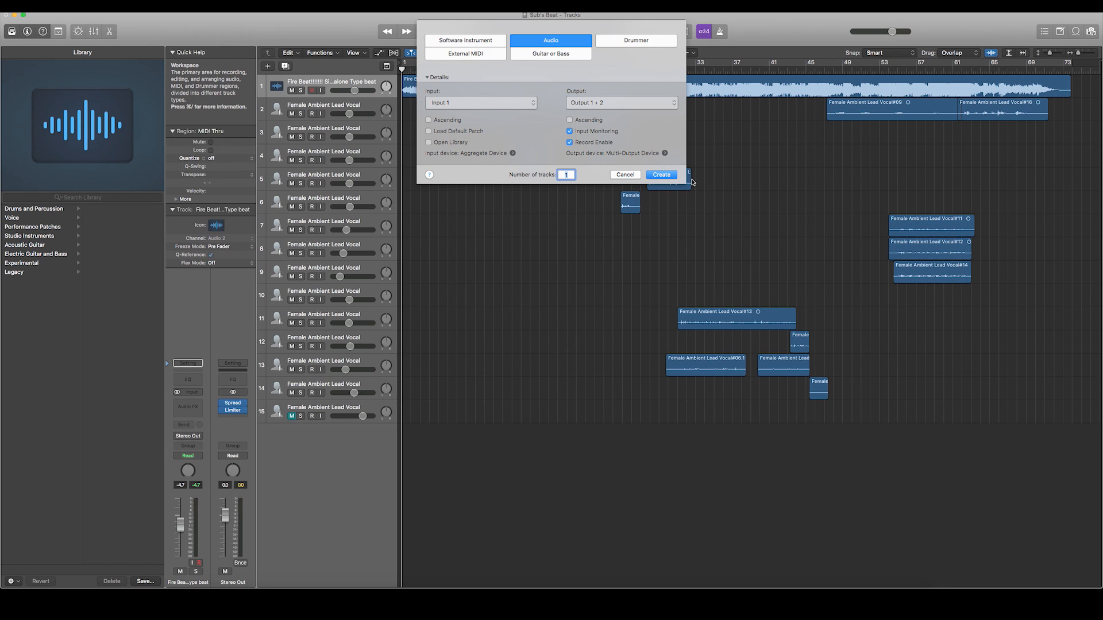
left_click(662, 175)
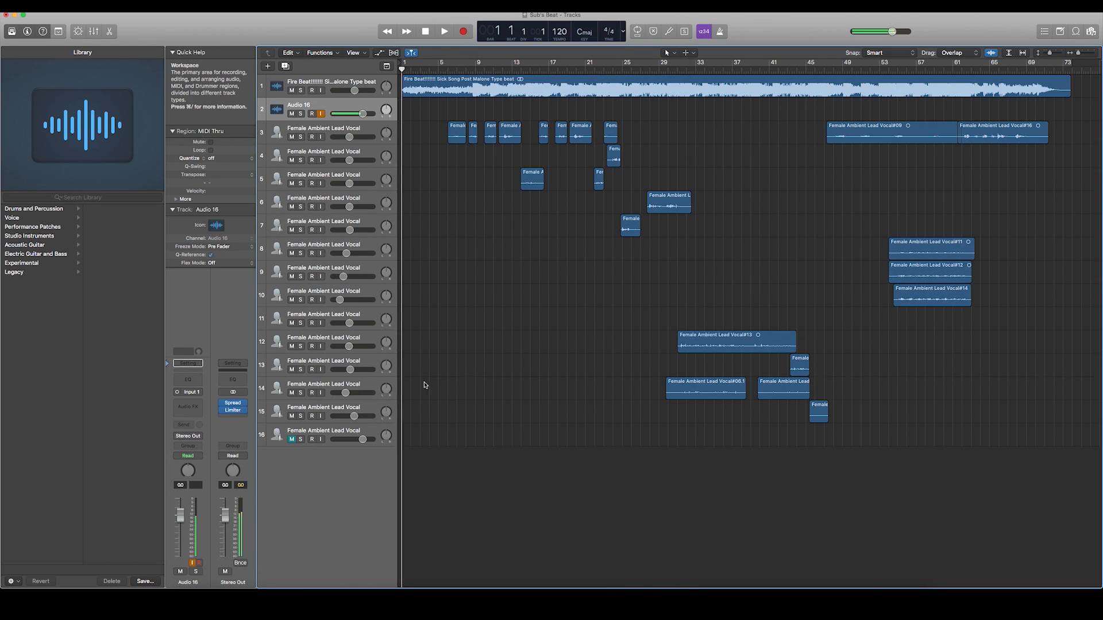
left_click(321, 113)
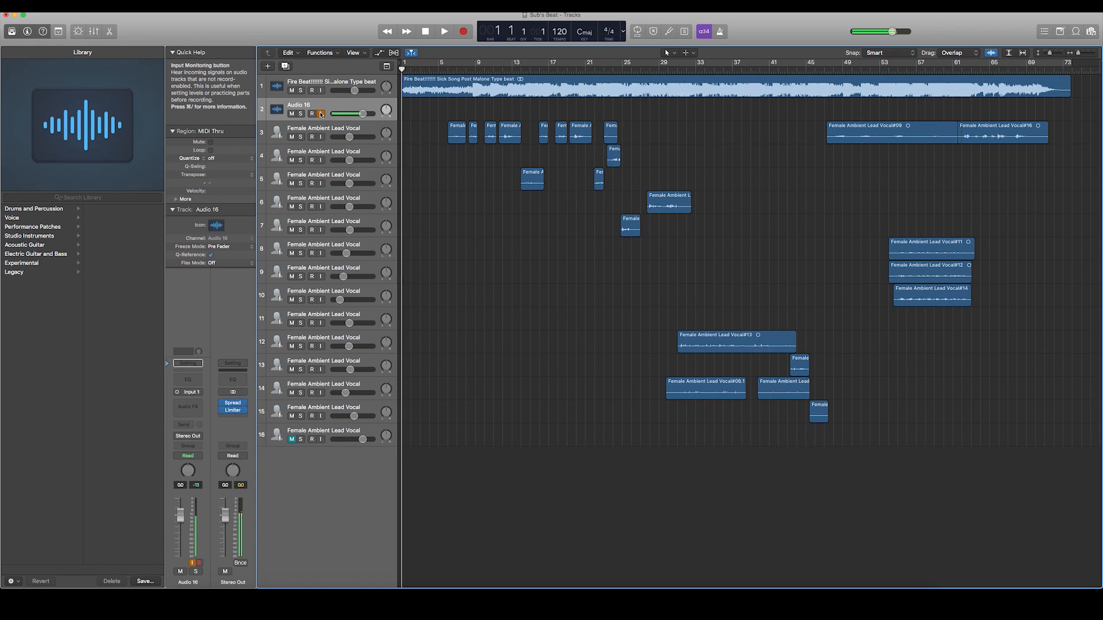
left_click(312, 113)
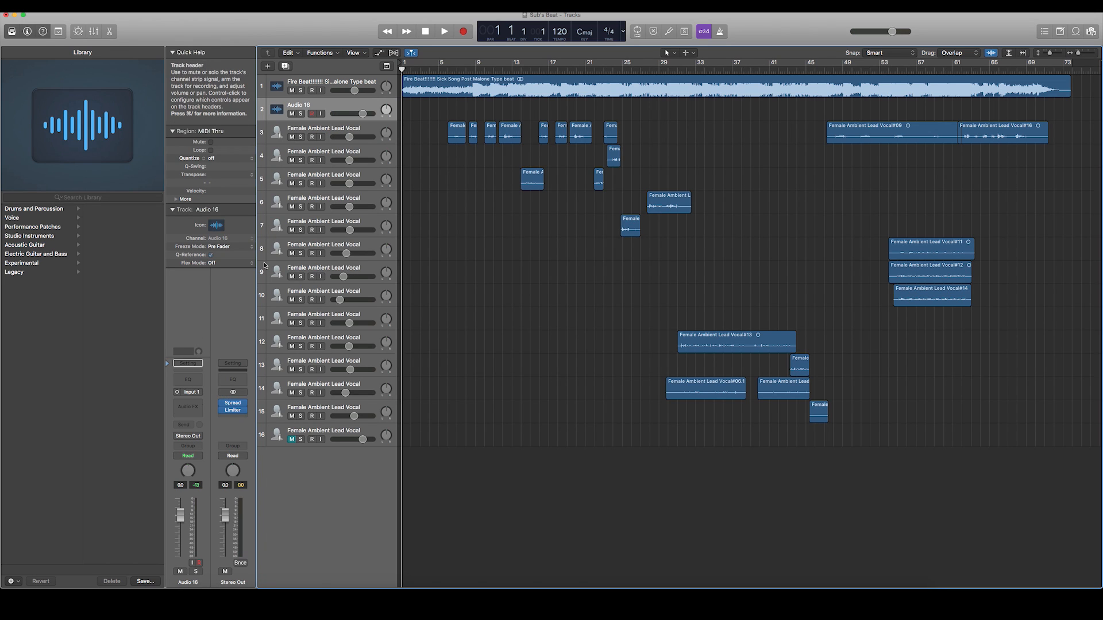
Load the Female Ambient Lead Vocal patch from Legacy, Logic, 06 Voice, 02 Female Voice onto the new audio track
left_click(192, 406)
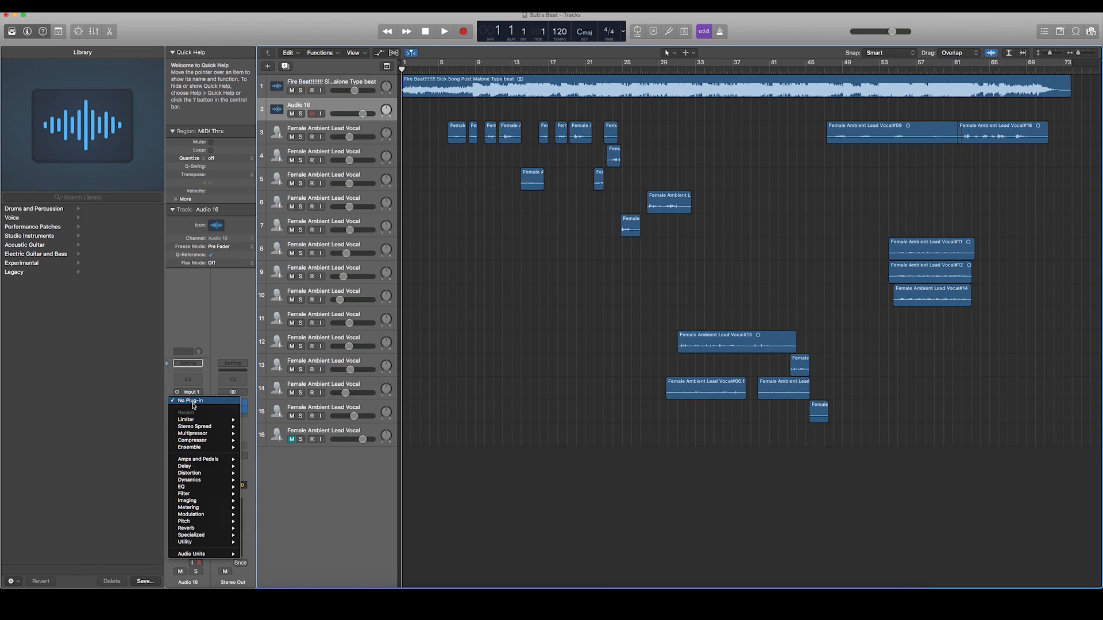
left_click(37, 293)
left_click(18, 273)
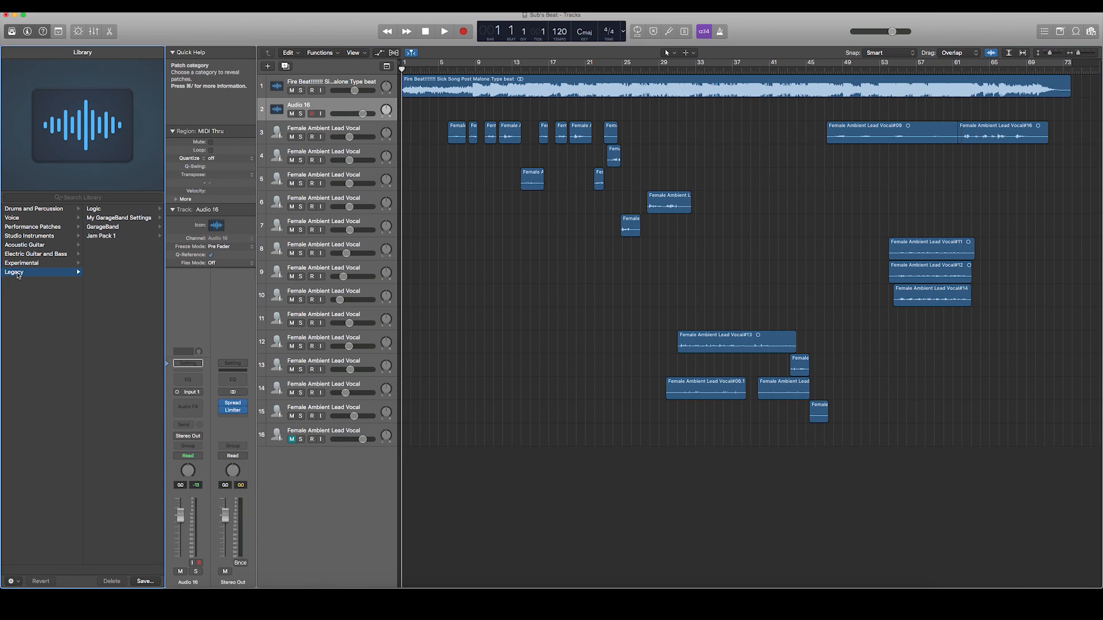
left_click(123, 210)
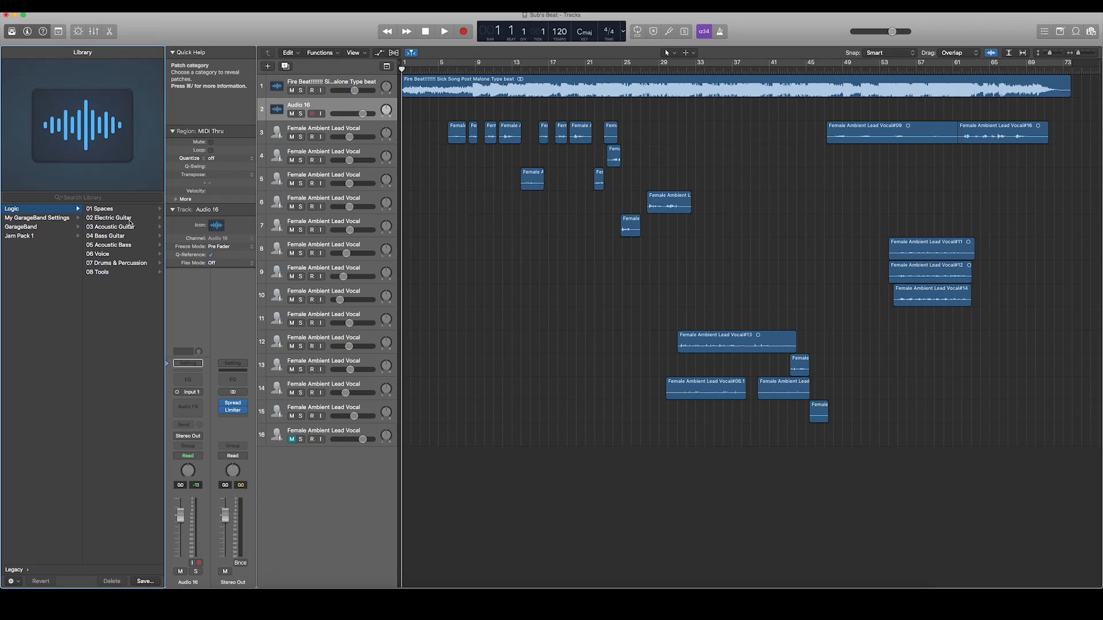
left_click(128, 255)
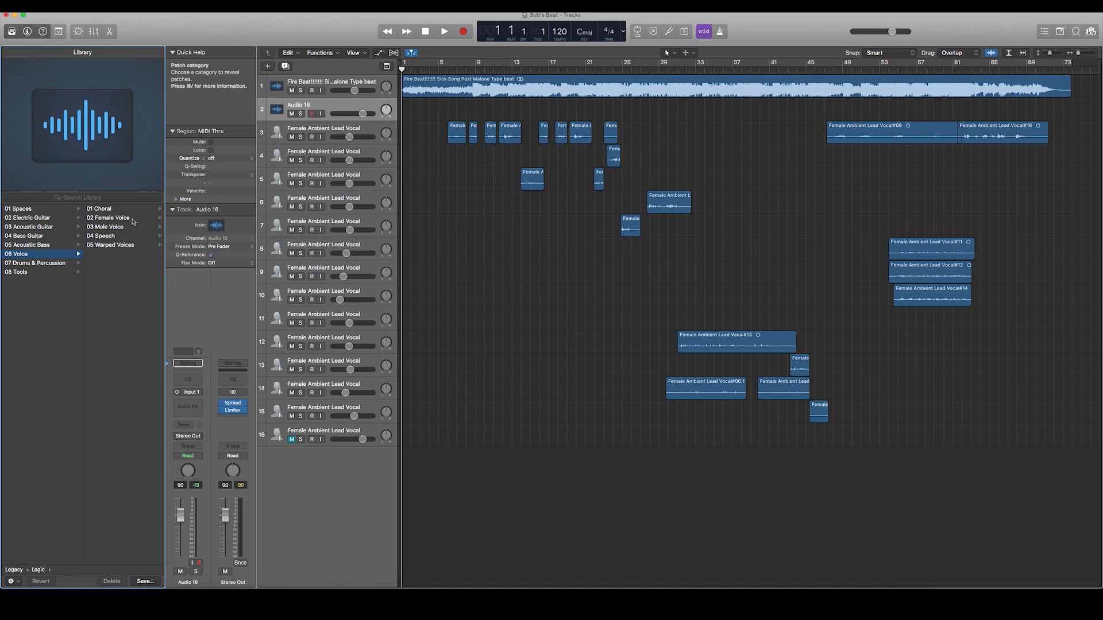
left_click(133, 221)
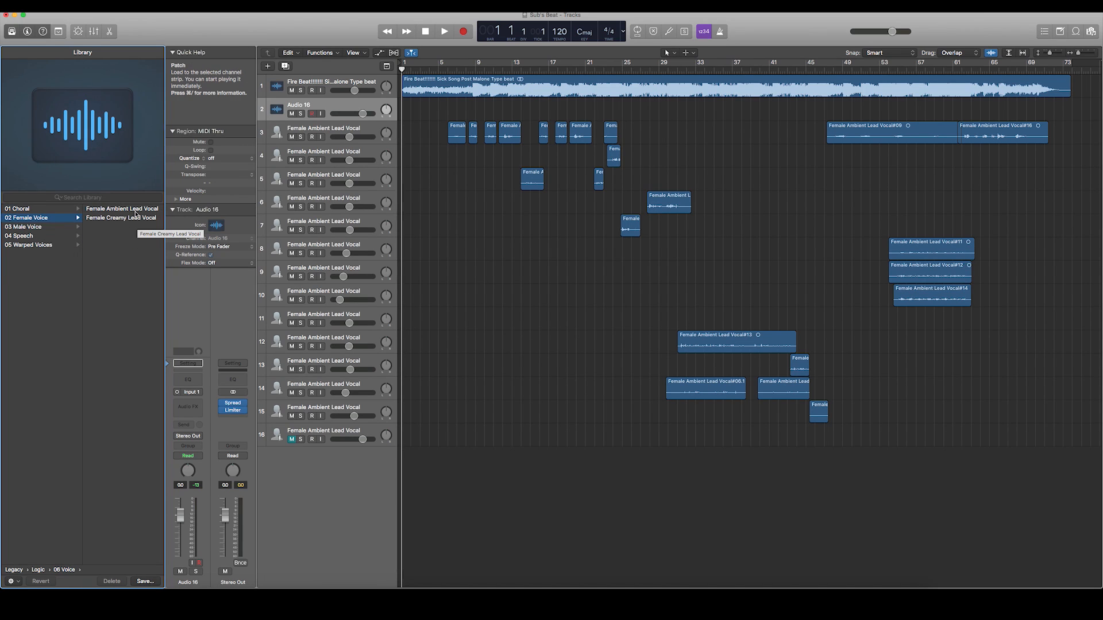
left_click(132, 211)
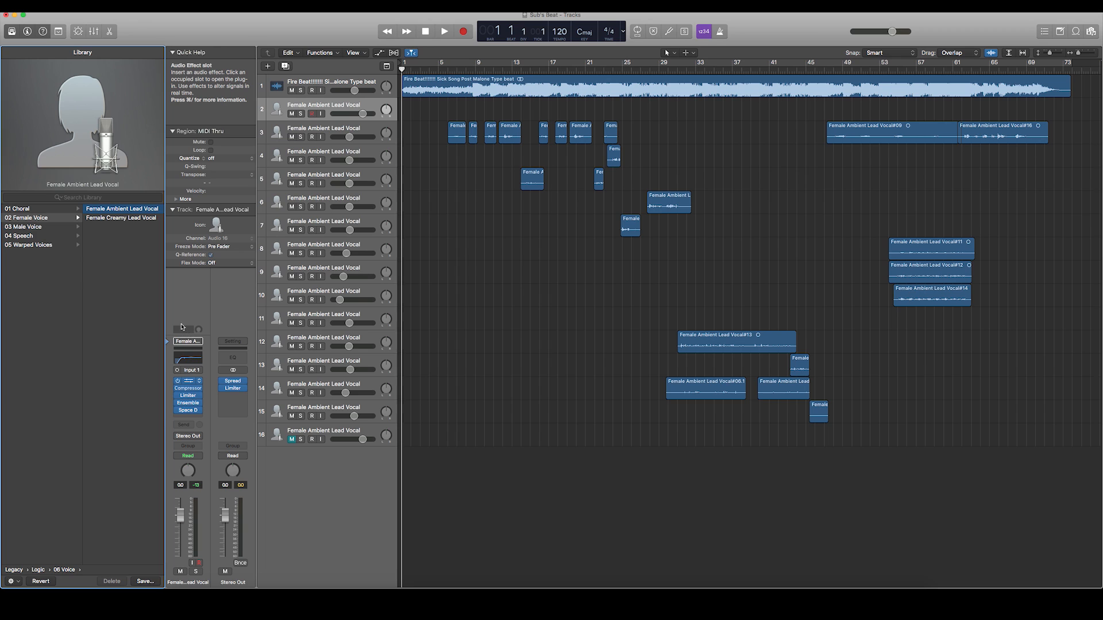
Apply the Female Vox 02 voice preset to the new vocal track's Channel EQ and close the plug-in
left_click(188, 382)
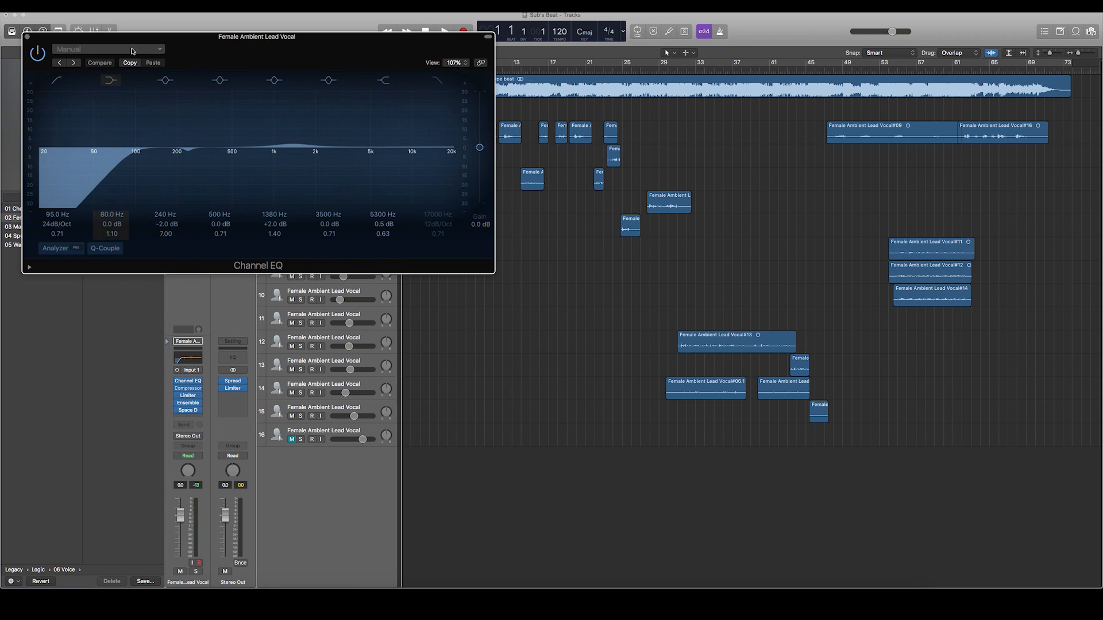
left_click(108, 49)
mouse_move(97, 216)
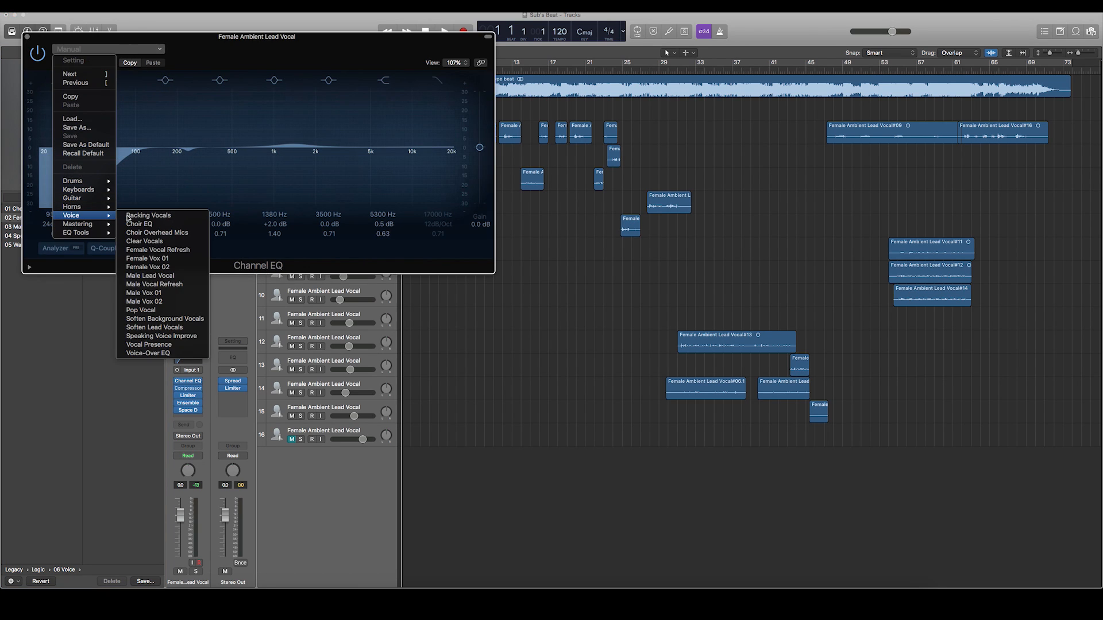
left_click(160, 267)
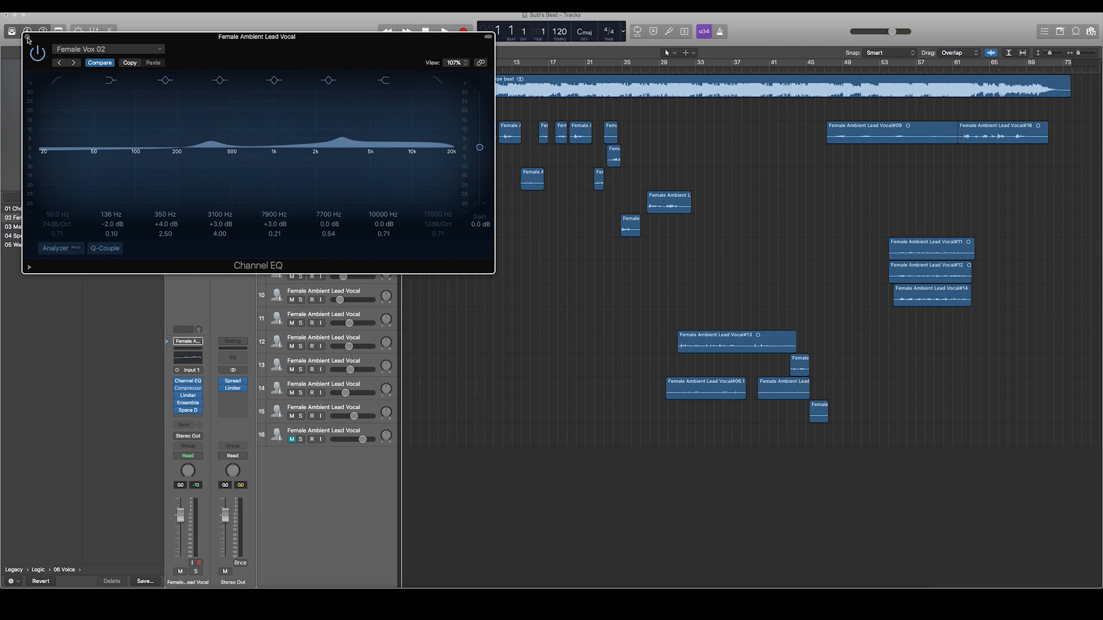
left_click(103, 49)
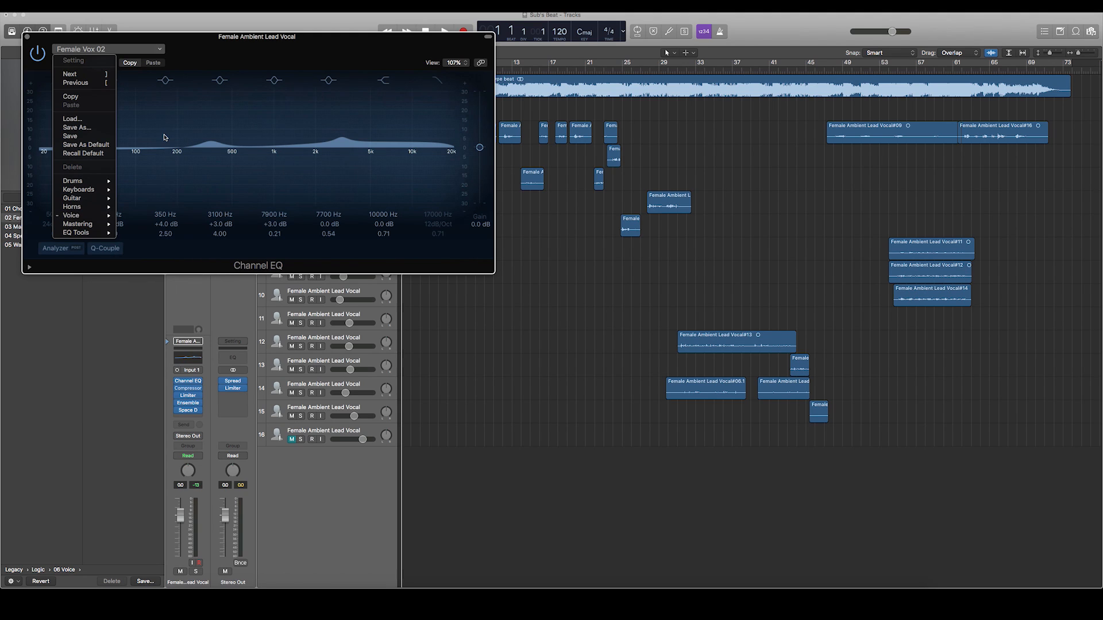
left_click(212, 52)
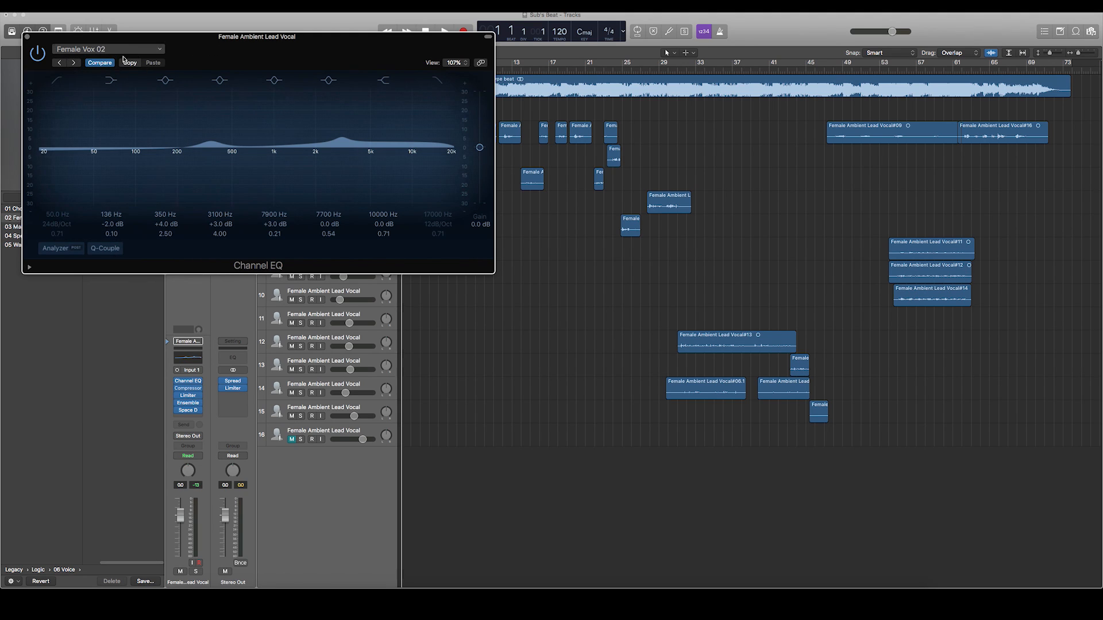
left_click(29, 39)
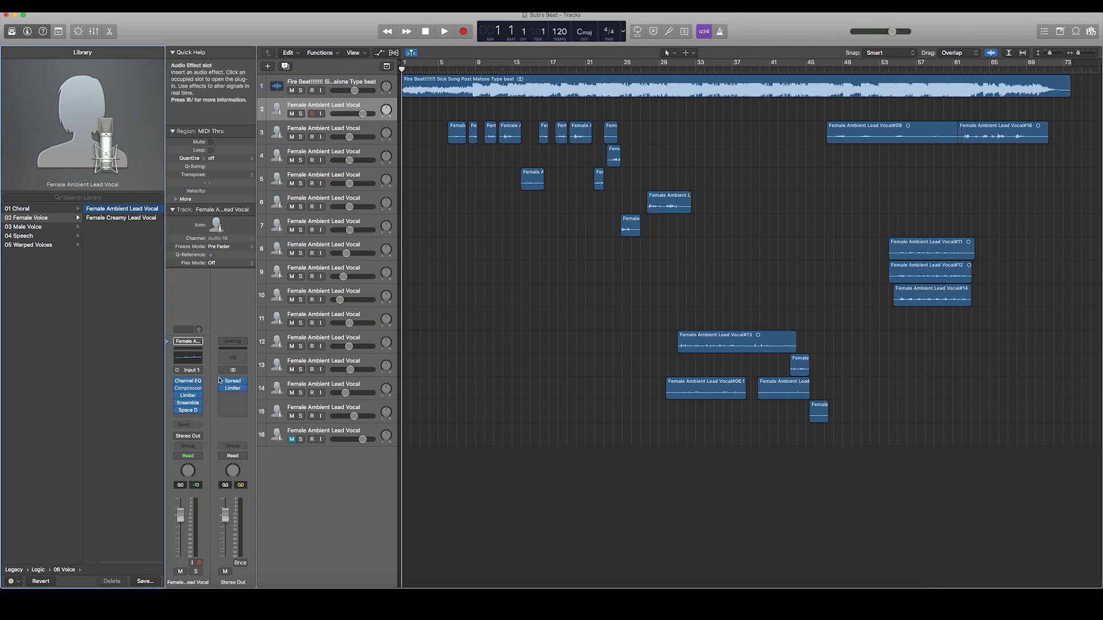
Apply the Type R Vocal 02 voice preset to the new vocal track's Compressor and close the plug-in
left_click(190, 389)
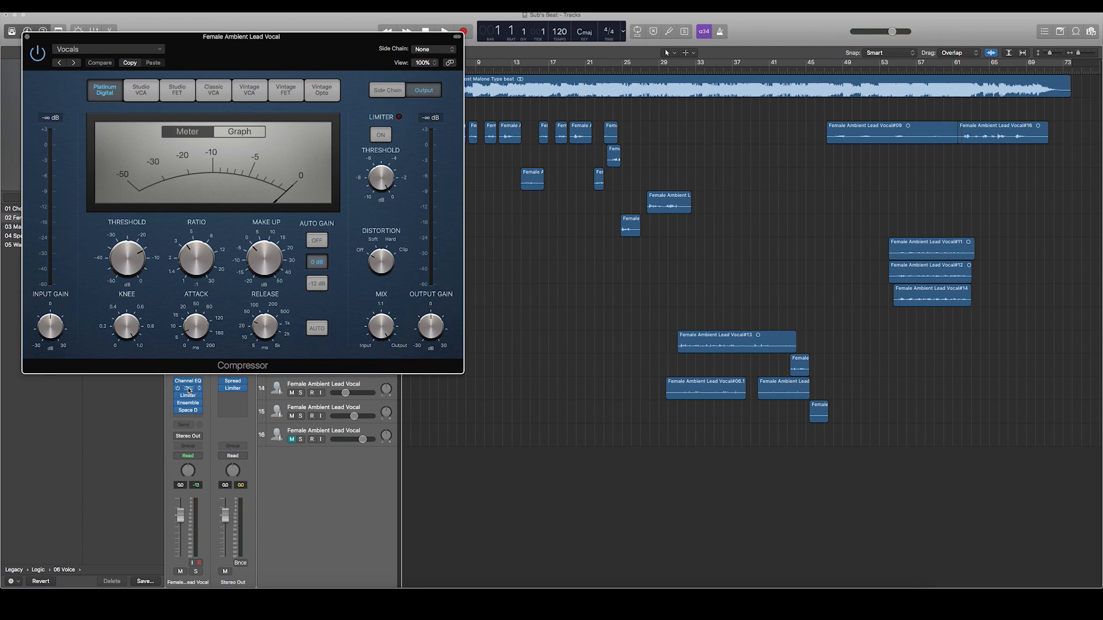
left_click(86, 49)
mouse_move(96, 211)
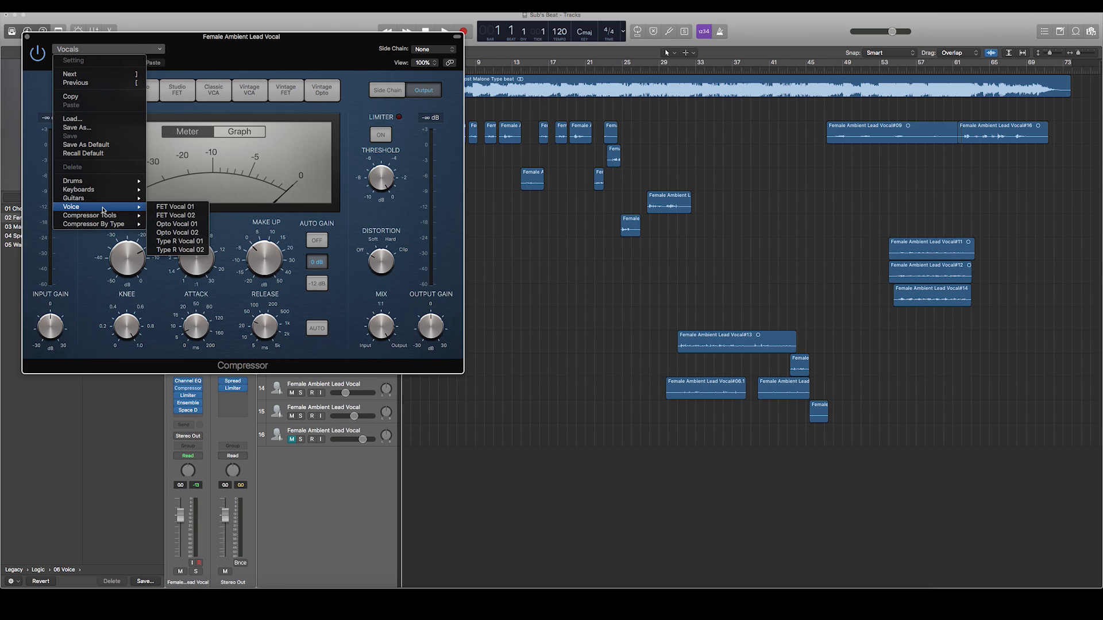
left_click(169, 250)
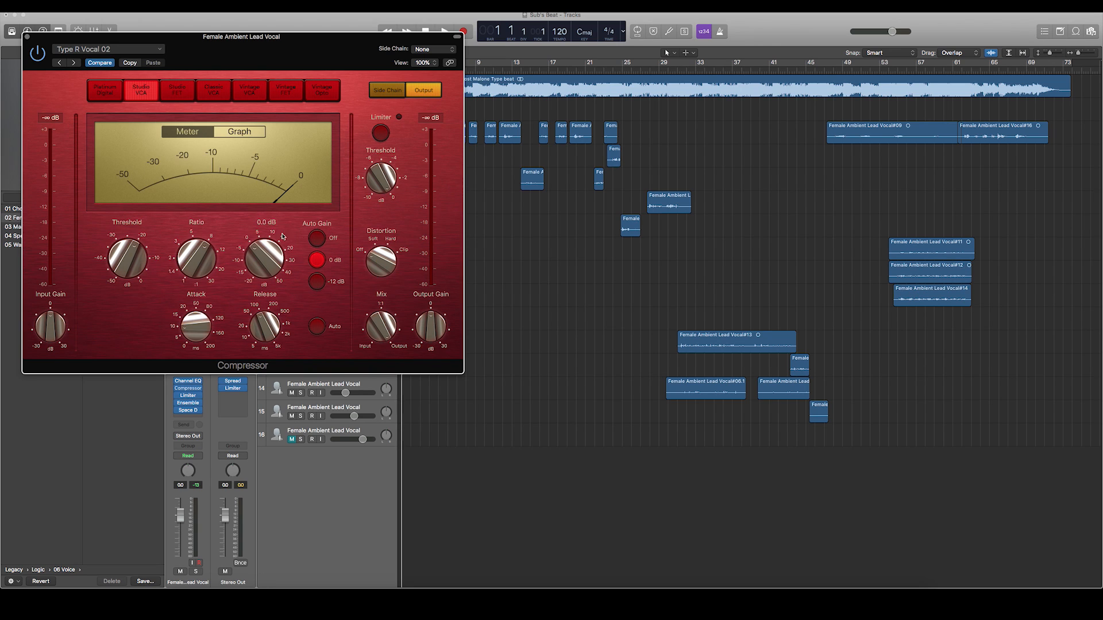
left_click(27, 37)
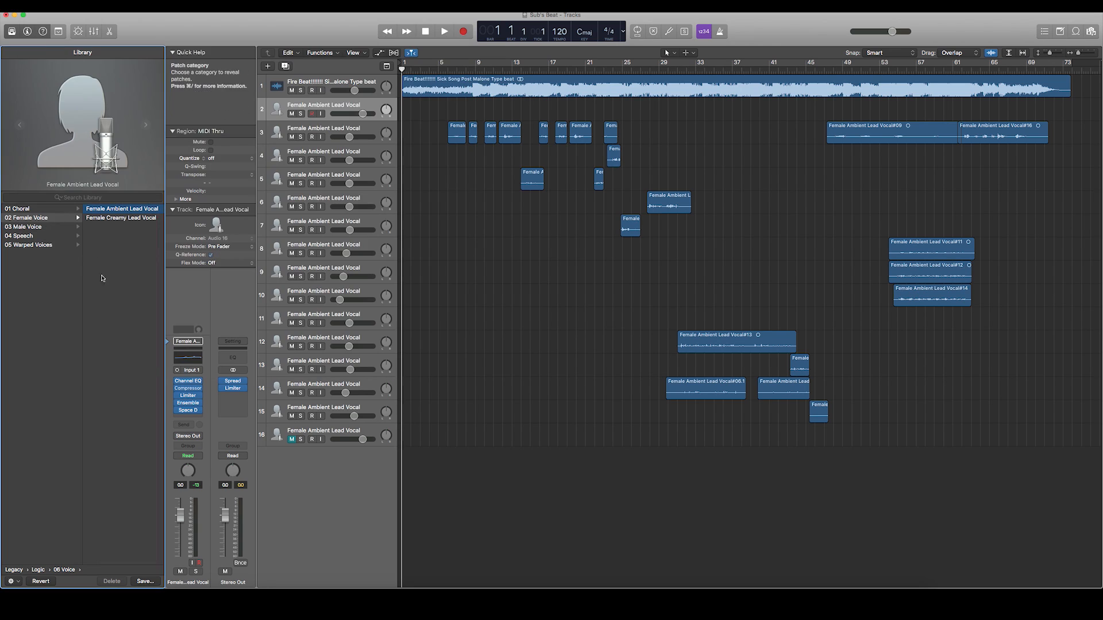
Apply the For Vocals preset to the new vocal track's Limiter and close the plug-in
left_click(188, 396)
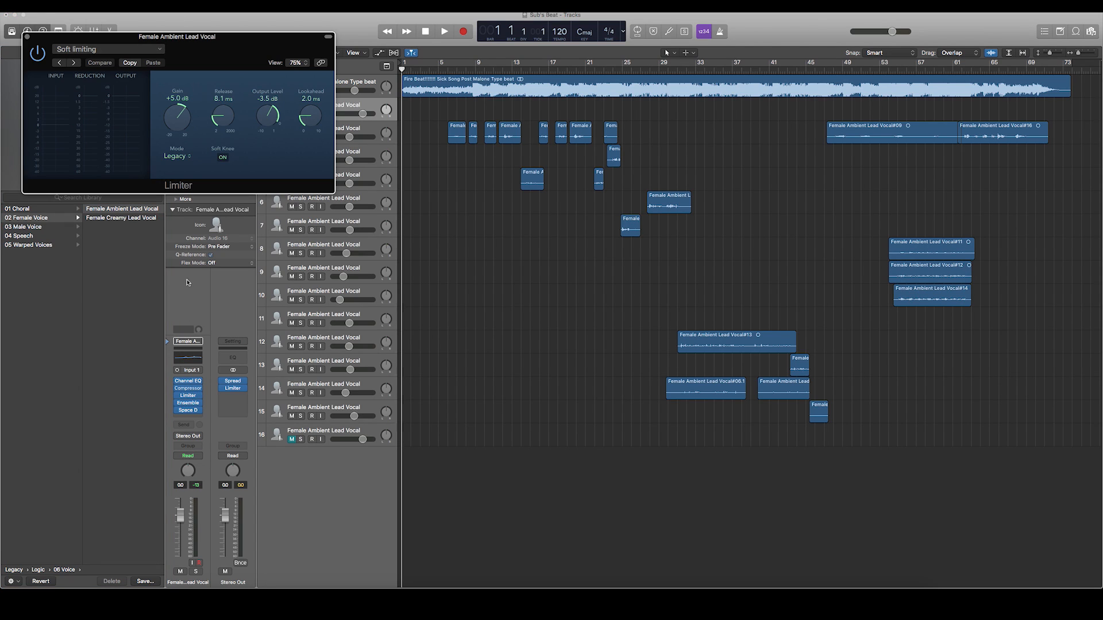
mouse_move(193, 393)
left_click(61, 50)
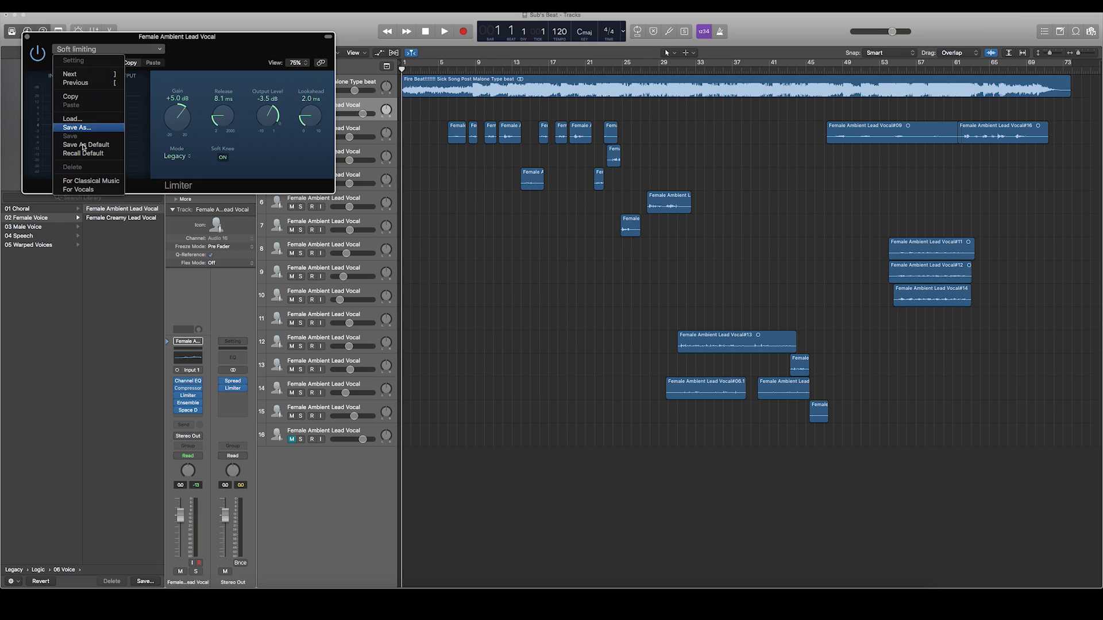
left_click(78, 190)
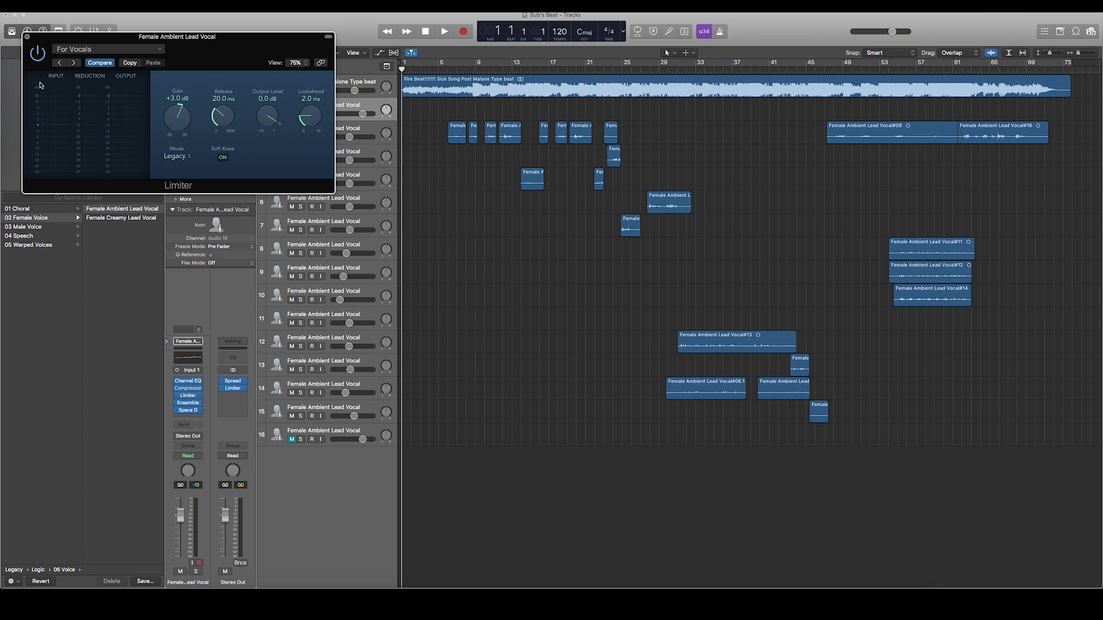
key("super+w")
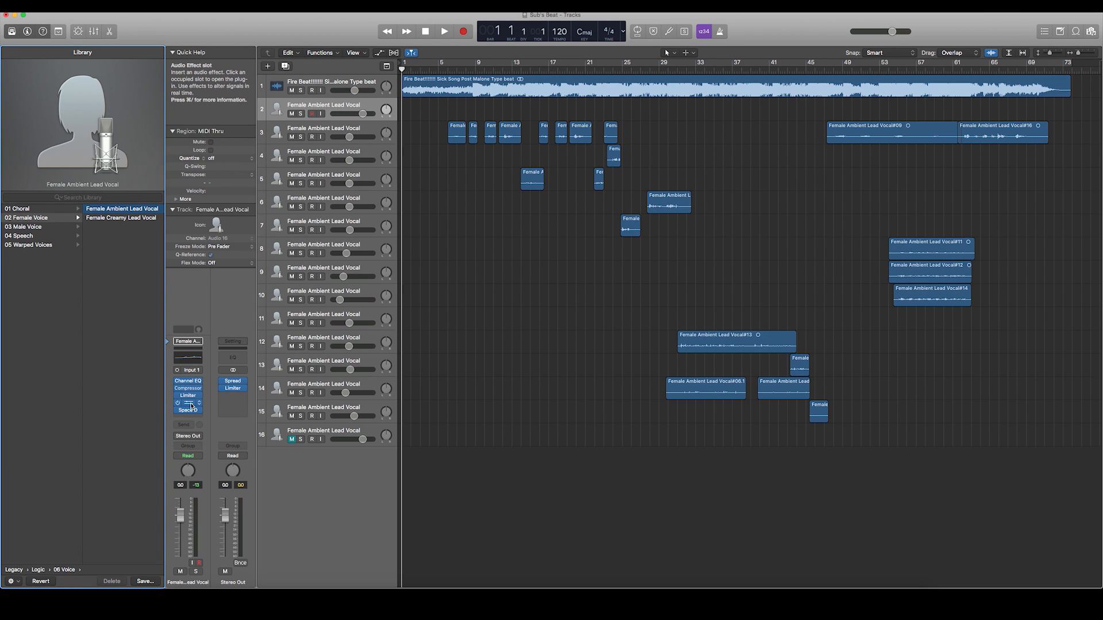
Review the vocal track's Ensemble and Space Designer settings, closing each plug-in without changes
left_click(189, 403)
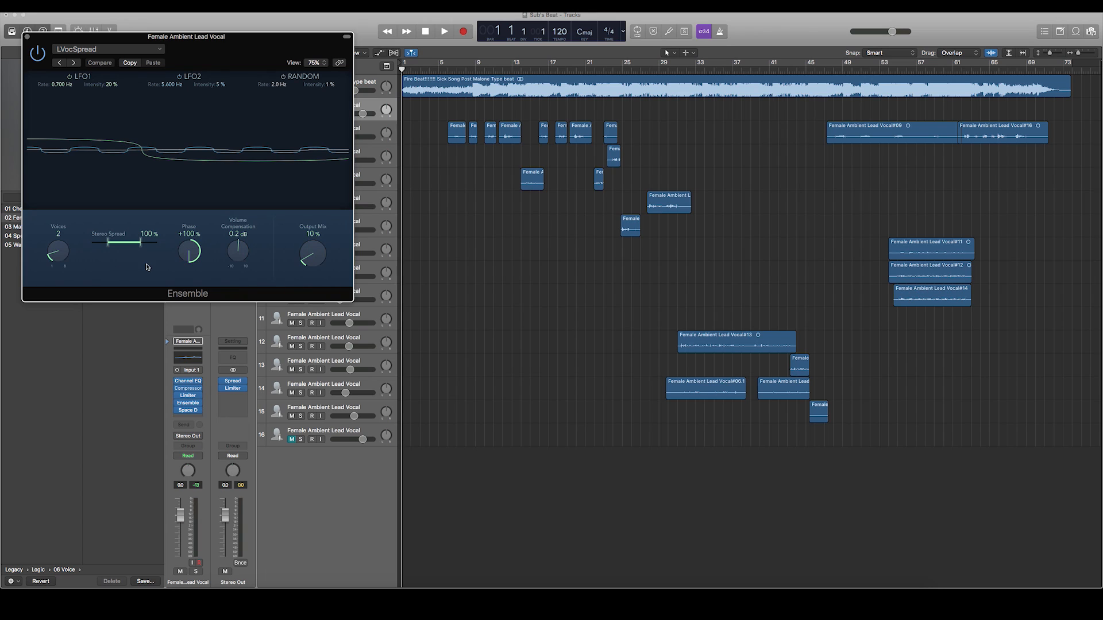
left_click(27, 37)
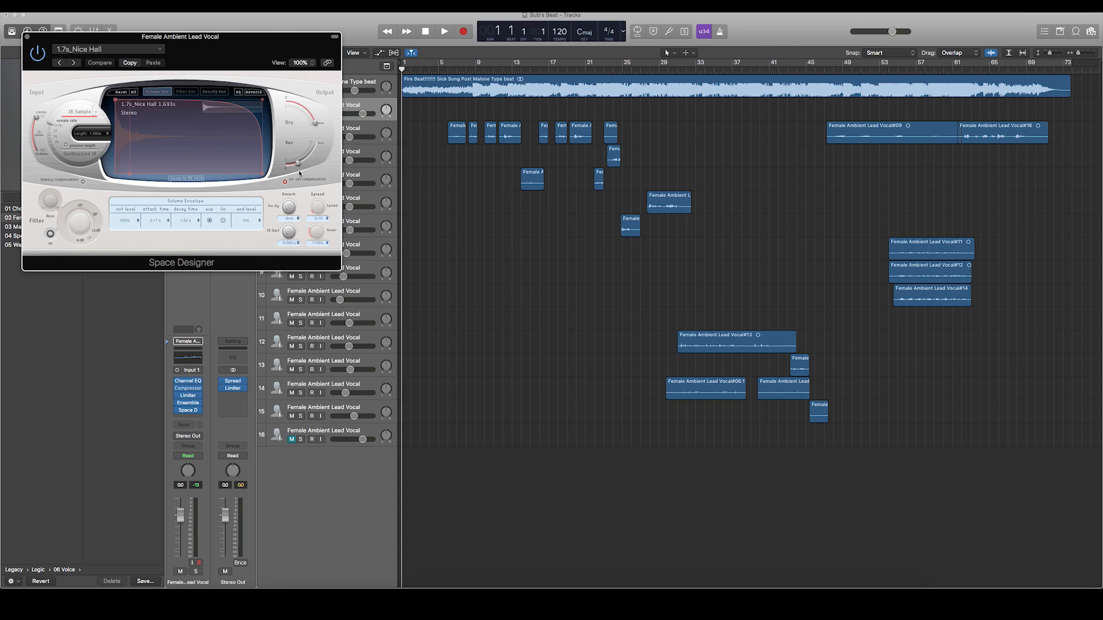
left_click(27, 37)
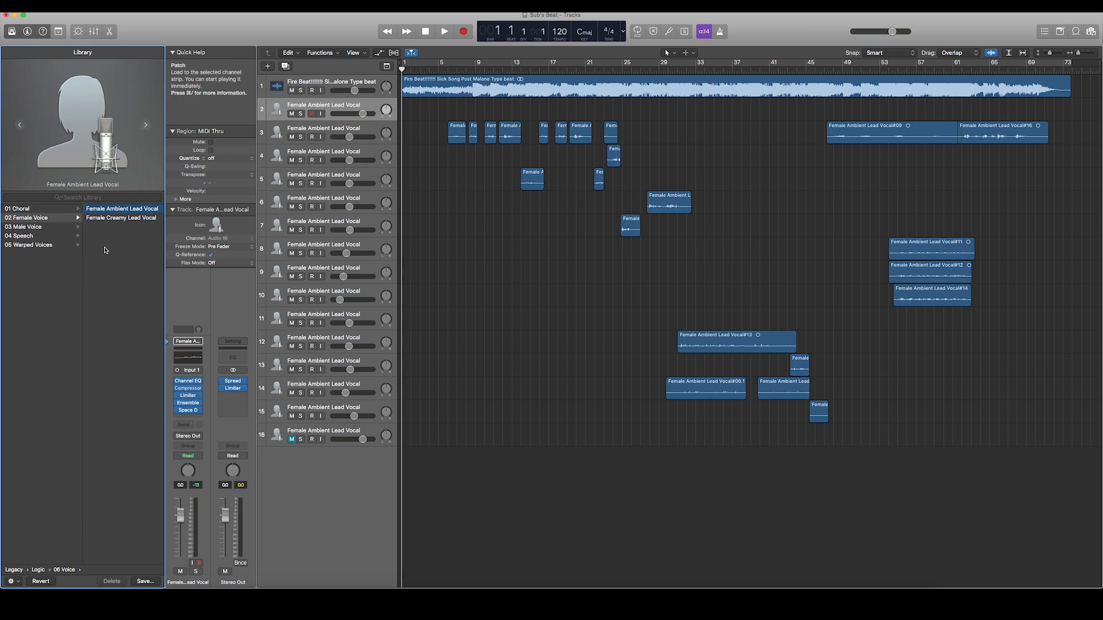
Add a second stereo Compressor after Space Designer on the vocal track, apply the Type R Vocal 02 preset and close it
left_click(192, 418)
mouse_move(204, 455)
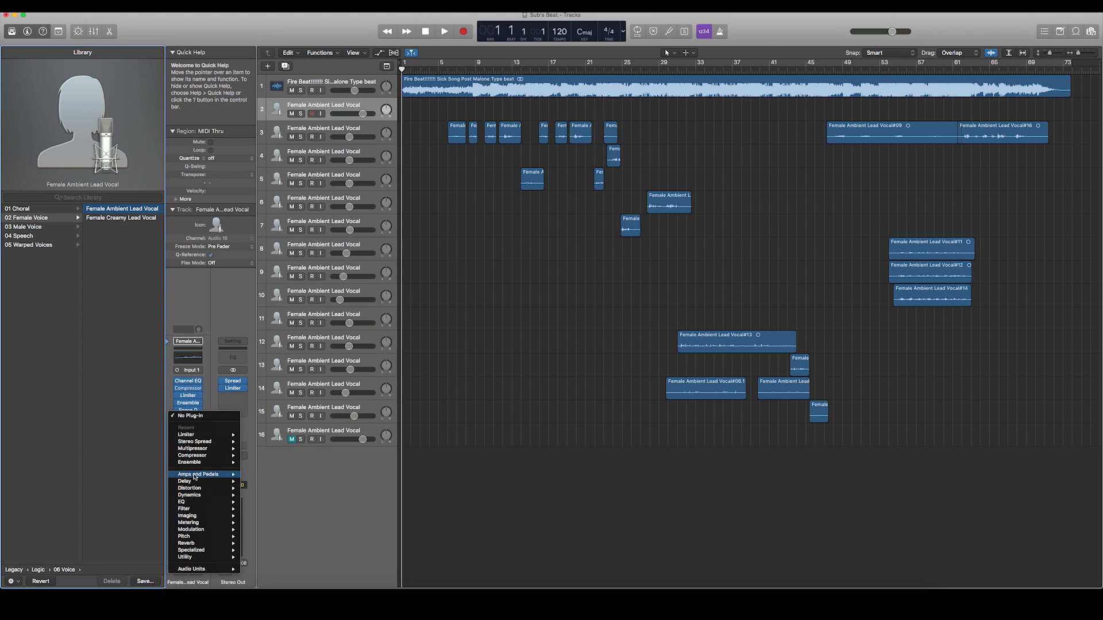
mouse_move(191, 495)
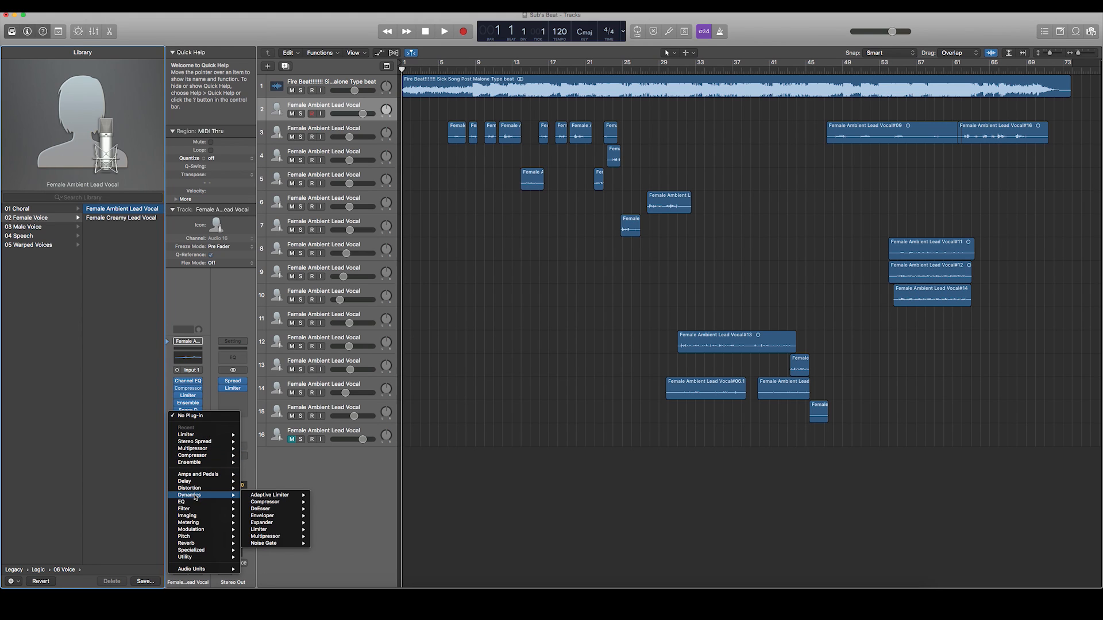
mouse_move(259, 502)
left_click(322, 502)
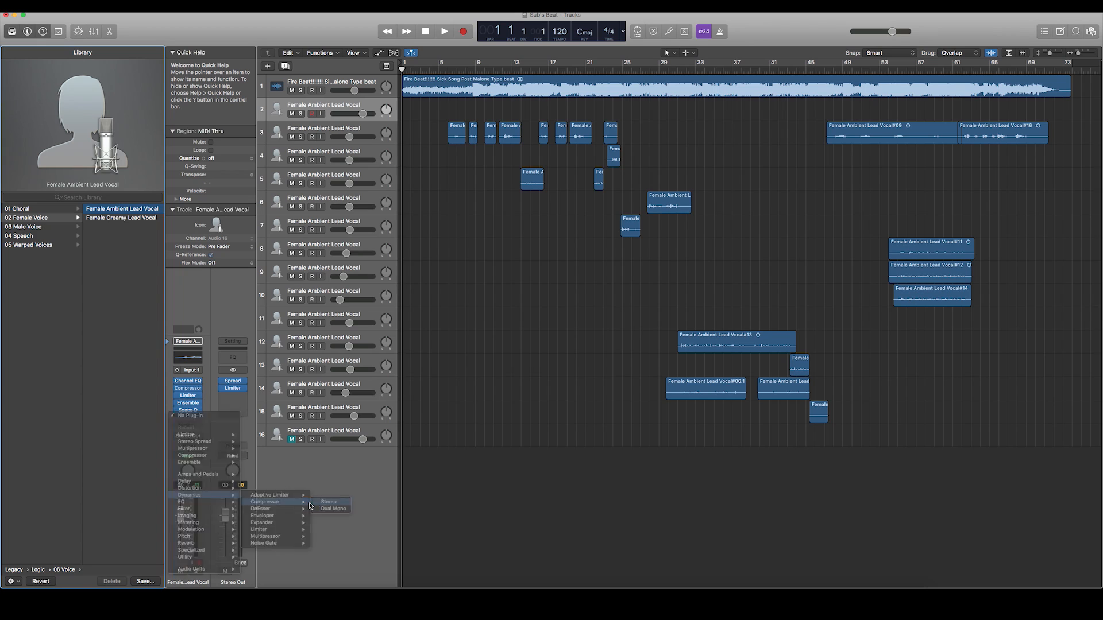
left_click(107, 49)
mouse_move(100, 208)
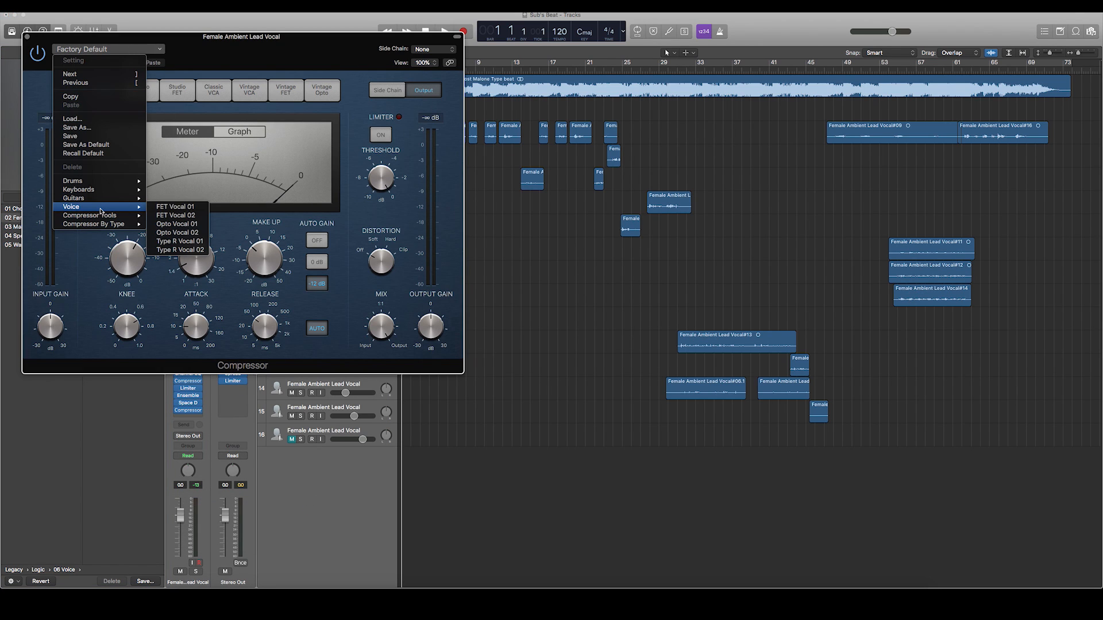
left_click(175, 250)
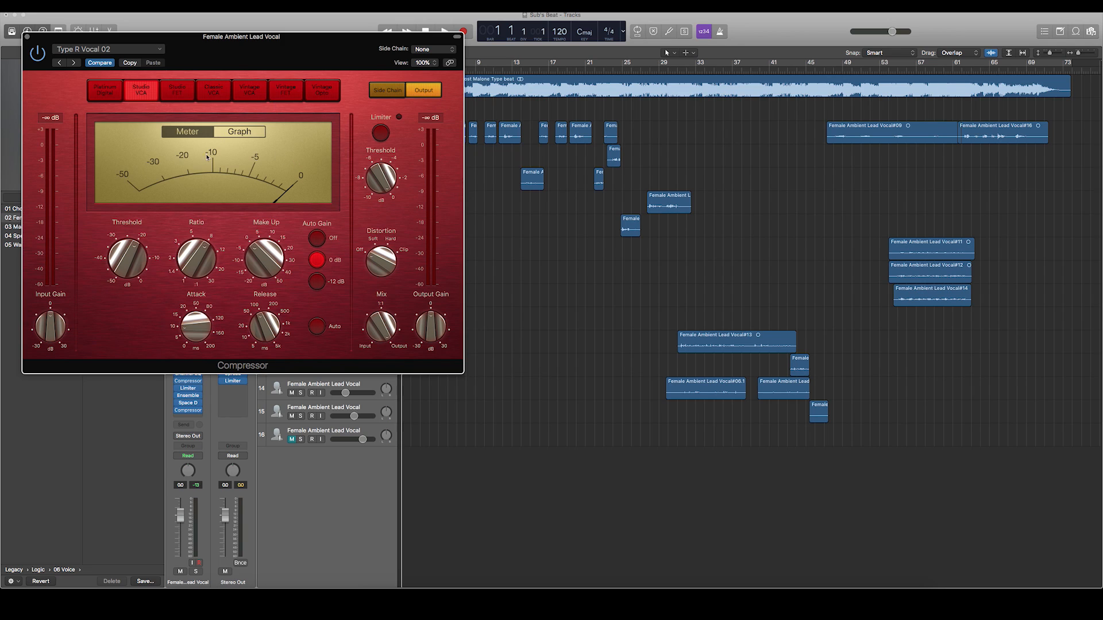
left_click(26, 37)
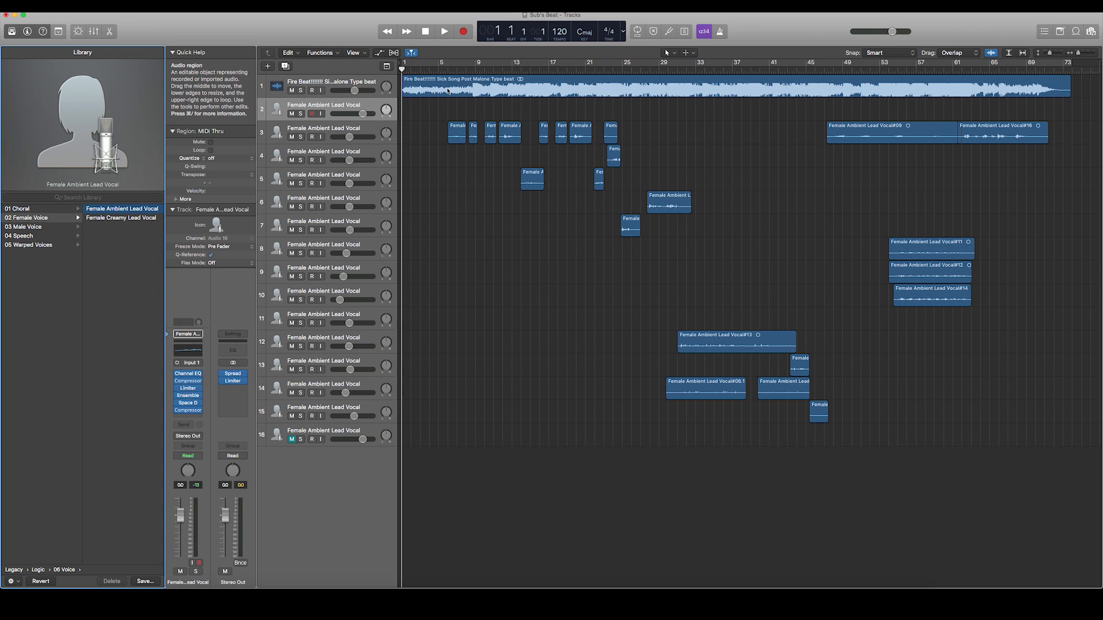
Mute the beat track and play the vocals on their own from bar 6
left_click(292, 91)
left_click(448, 70)
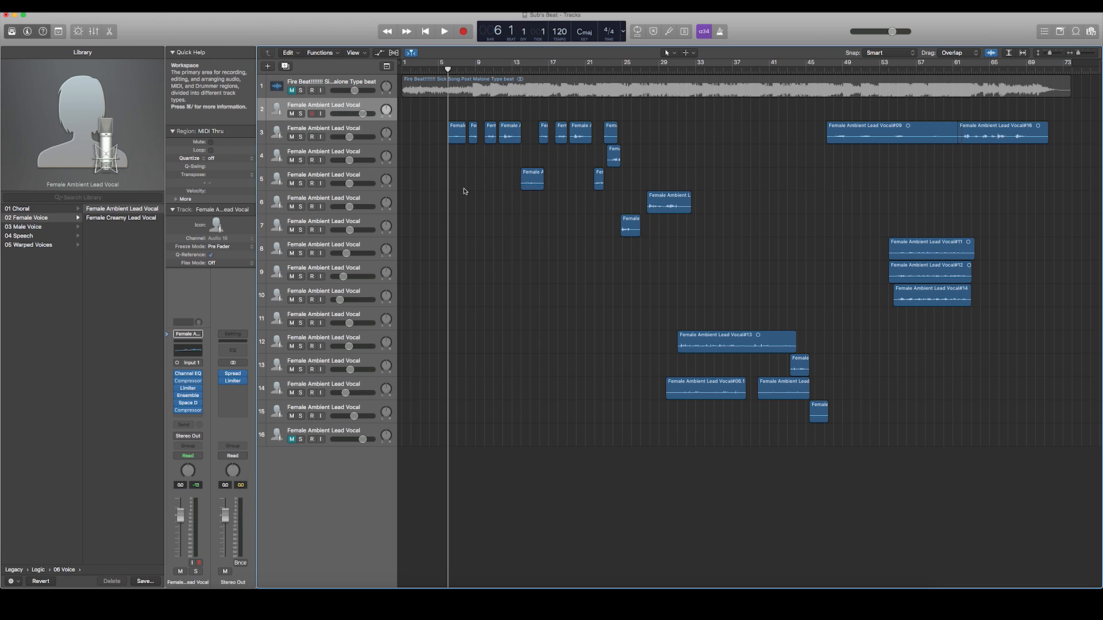
key("space")
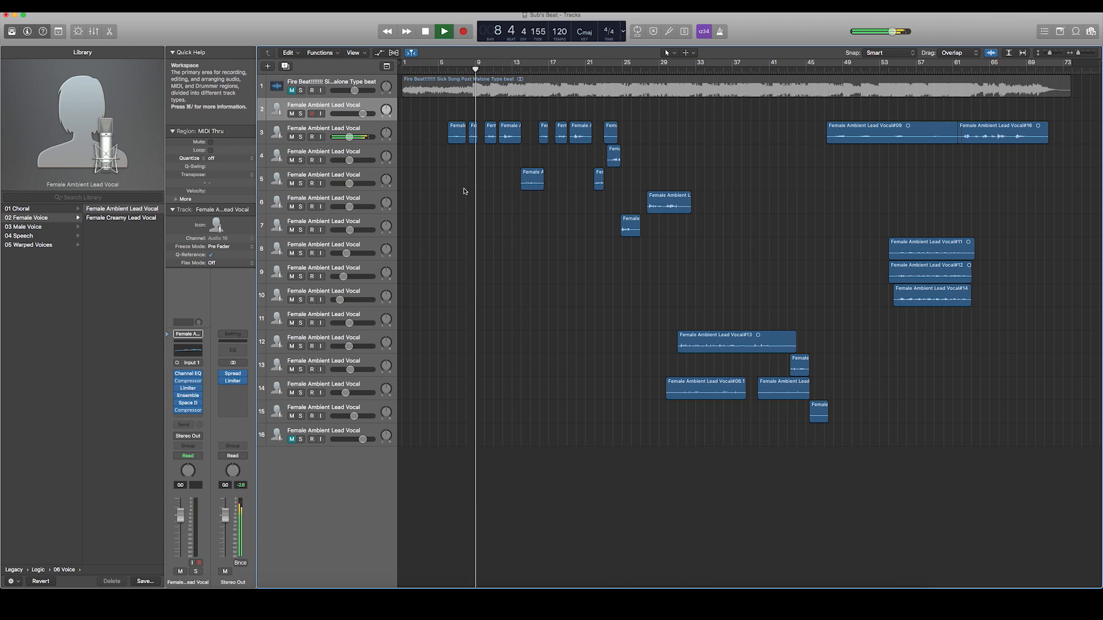
key("space")
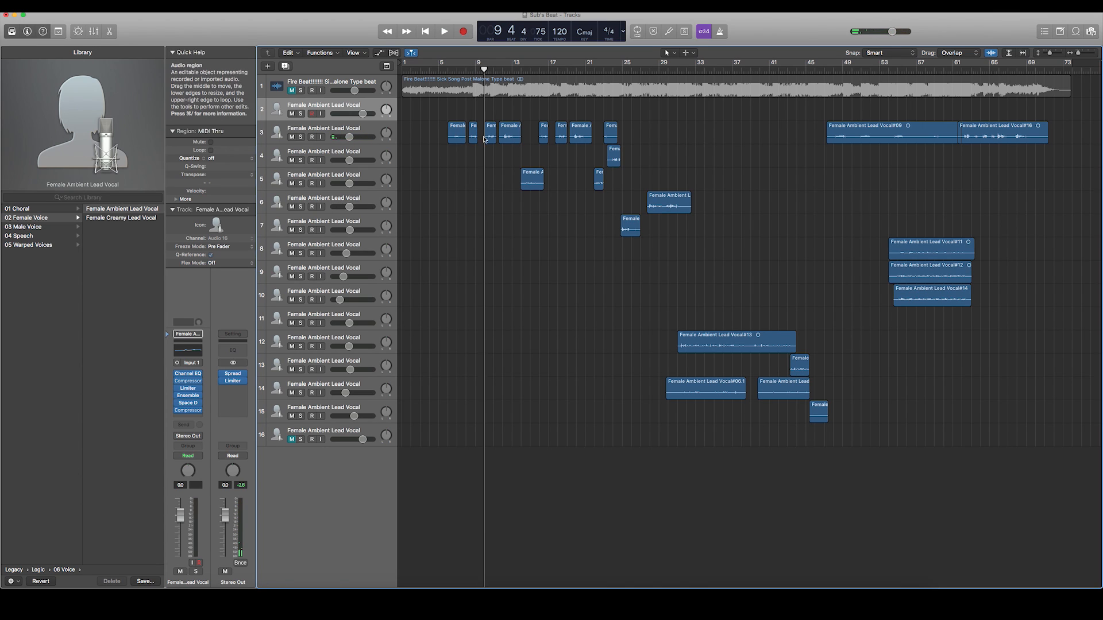
Add a Bus 1 send to the new vocal track on track 2 and adjust its send level
left_click(351, 133)
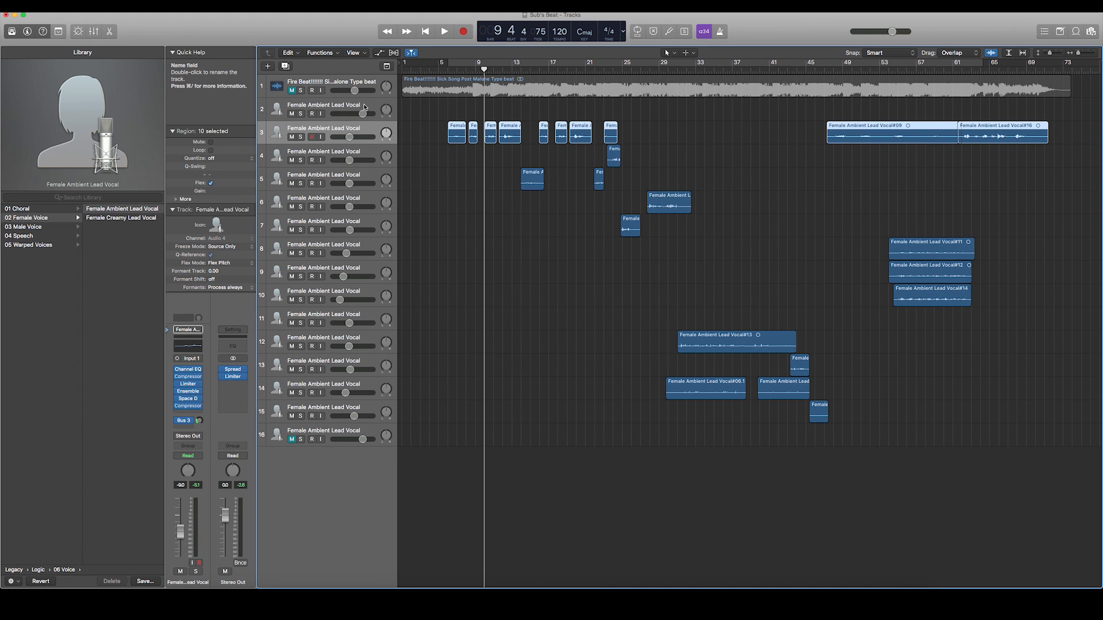
left_click(326, 107)
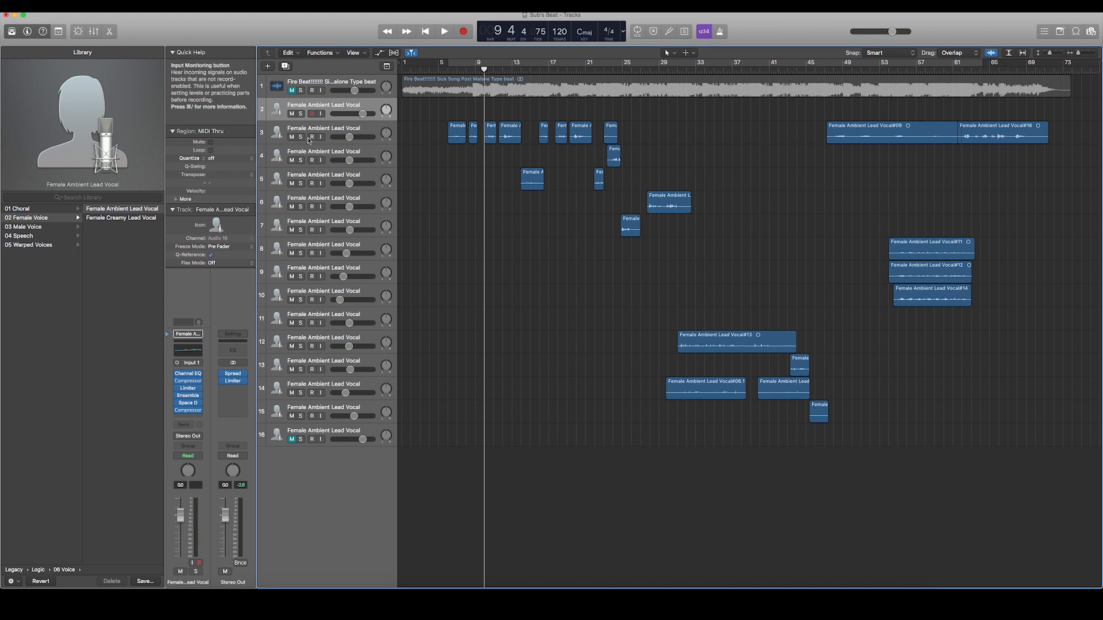
left_click(189, 426)
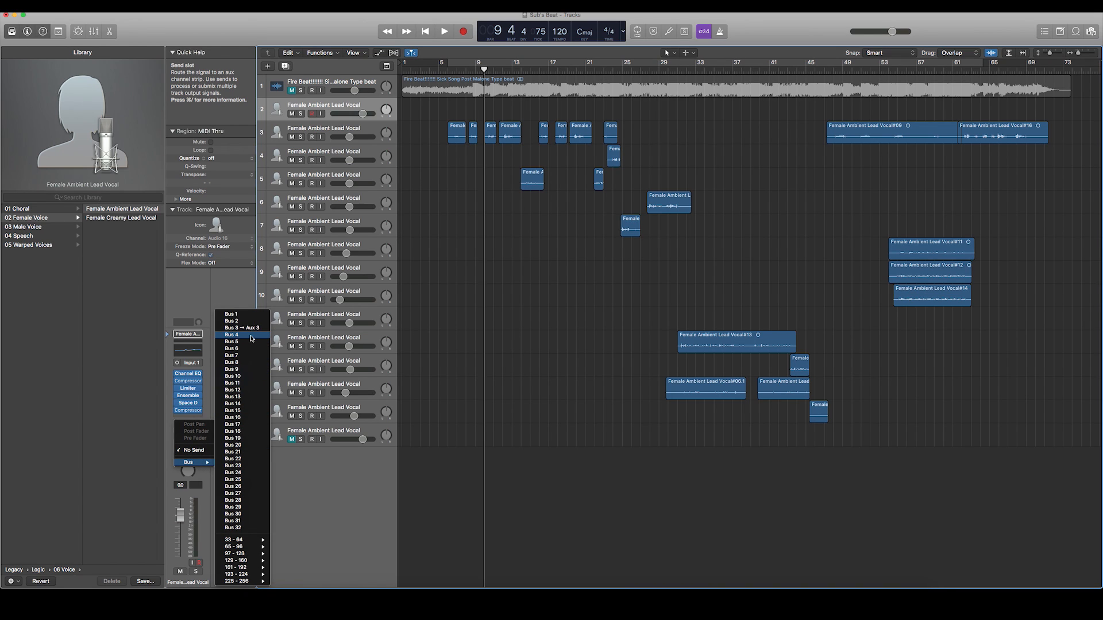
left_click(244, 314)
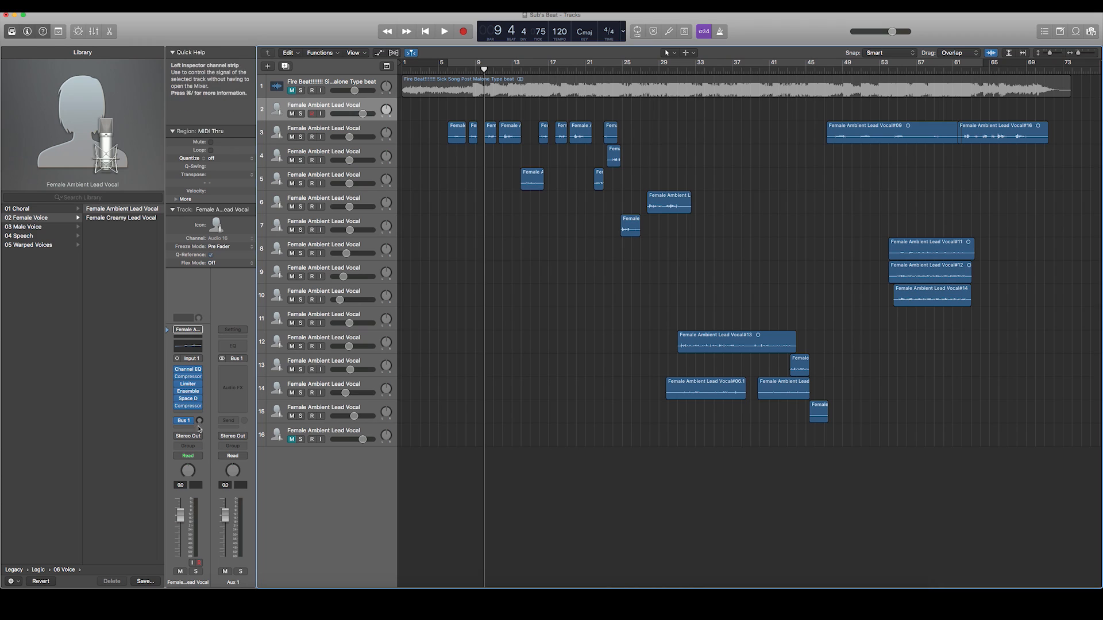
mouse_move(201, 422)
left_mouse_down()
mouse_move(200, 397)
mouse_move(200, 426)
mouse_move(200, 407)
left_mouse_up()
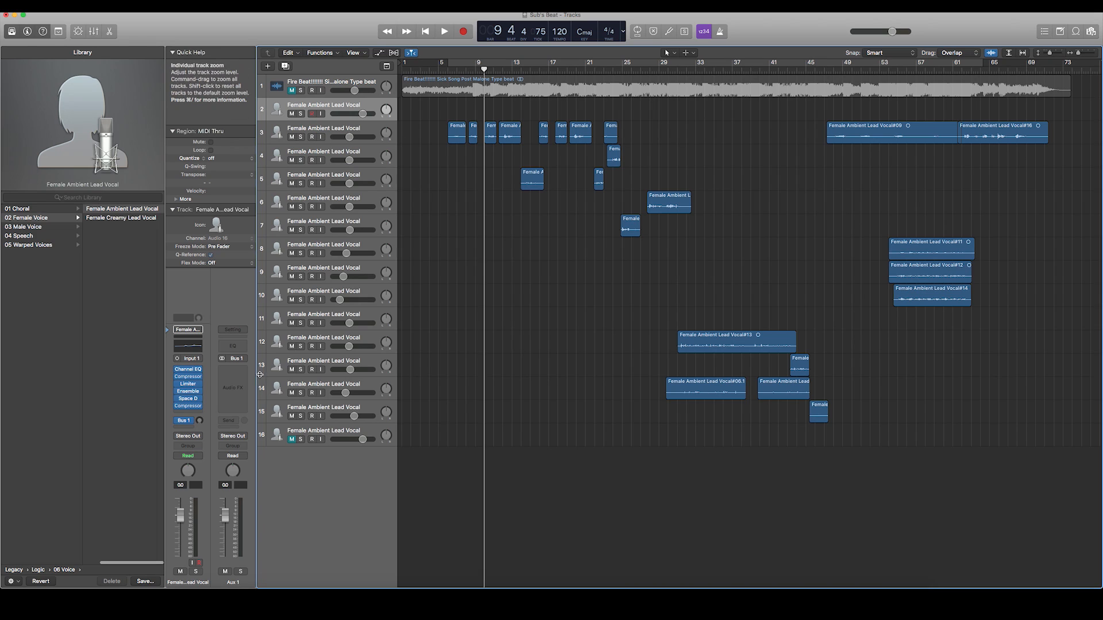
Insert a stereo Tape Delay on the Aux 1 channel fed by Bus 1
left_click(235, 372)
mouse_move(255, 434)
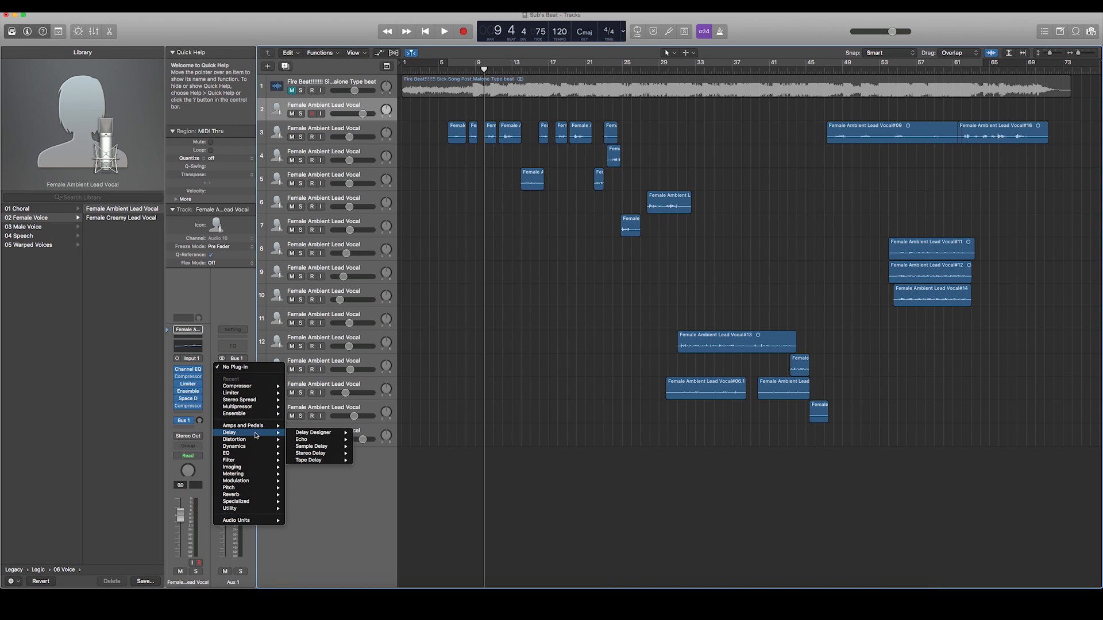
mouse_move(312, 463)
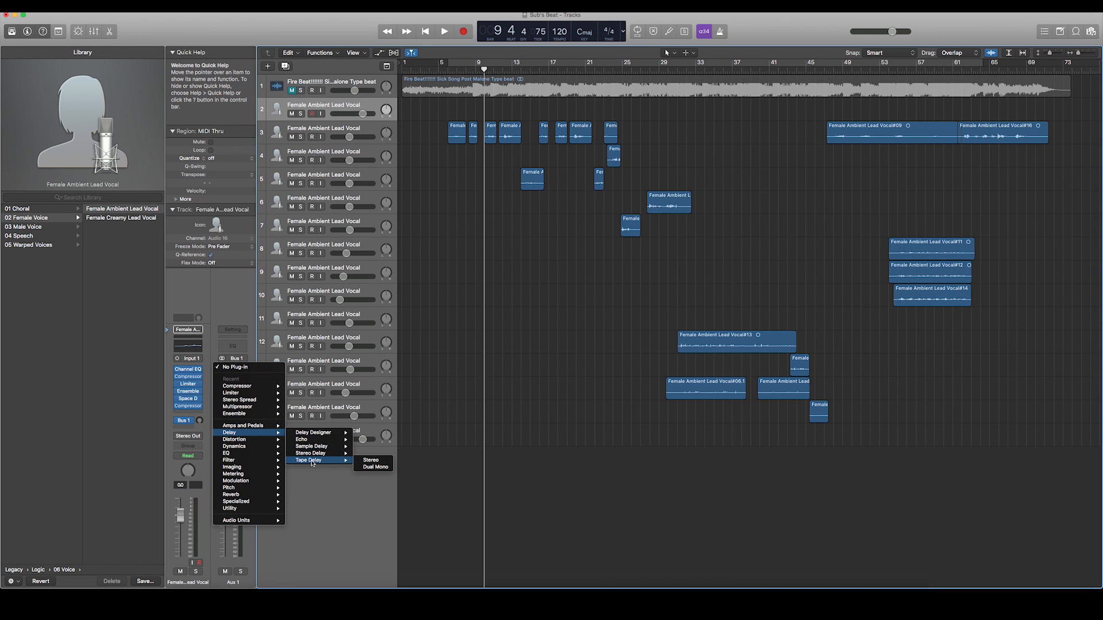
left_click(364, 461)
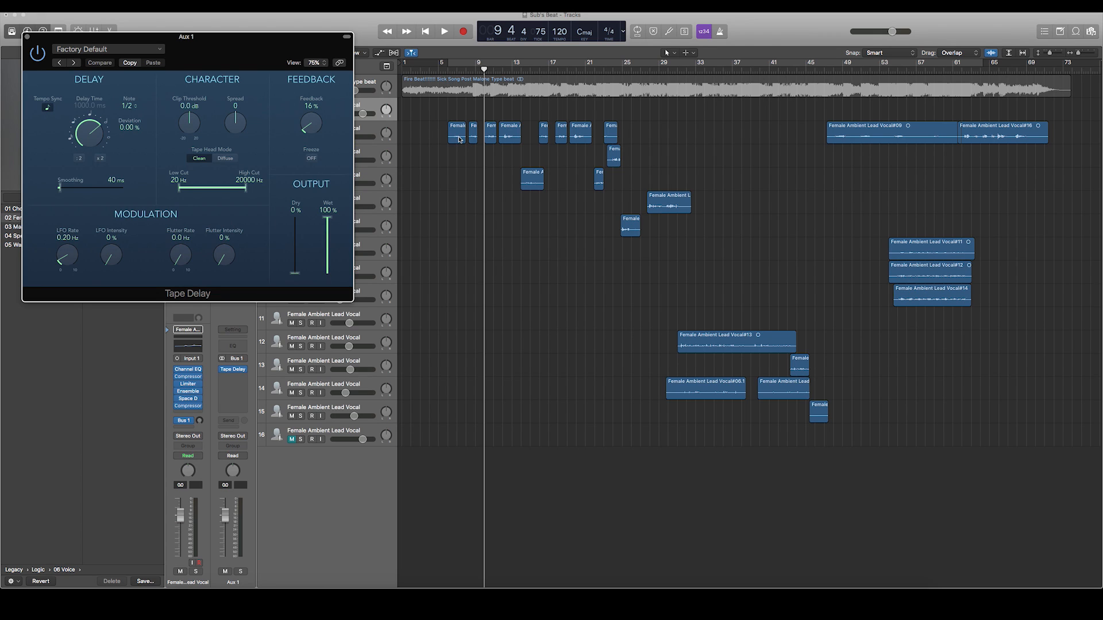
Move the first vocal region from track 3 up to track 2 and play it from bar 6 with the Tape Delay window moved aside
left_click_drag(459, 139, 458, 109)
left_click_drag(226, 46, 535, 194)
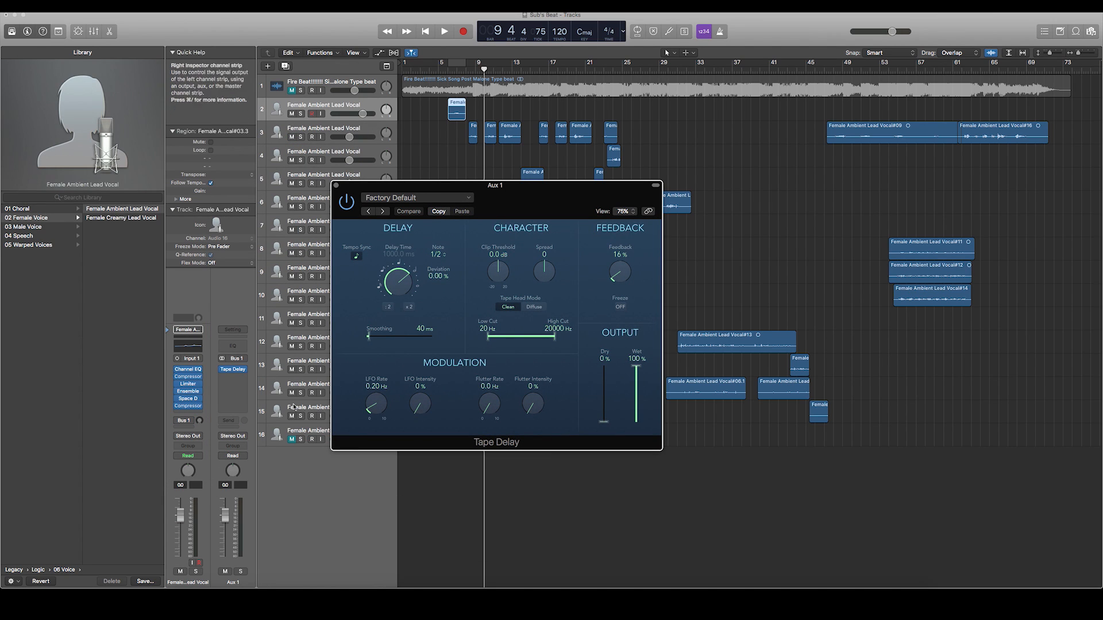
key("space")
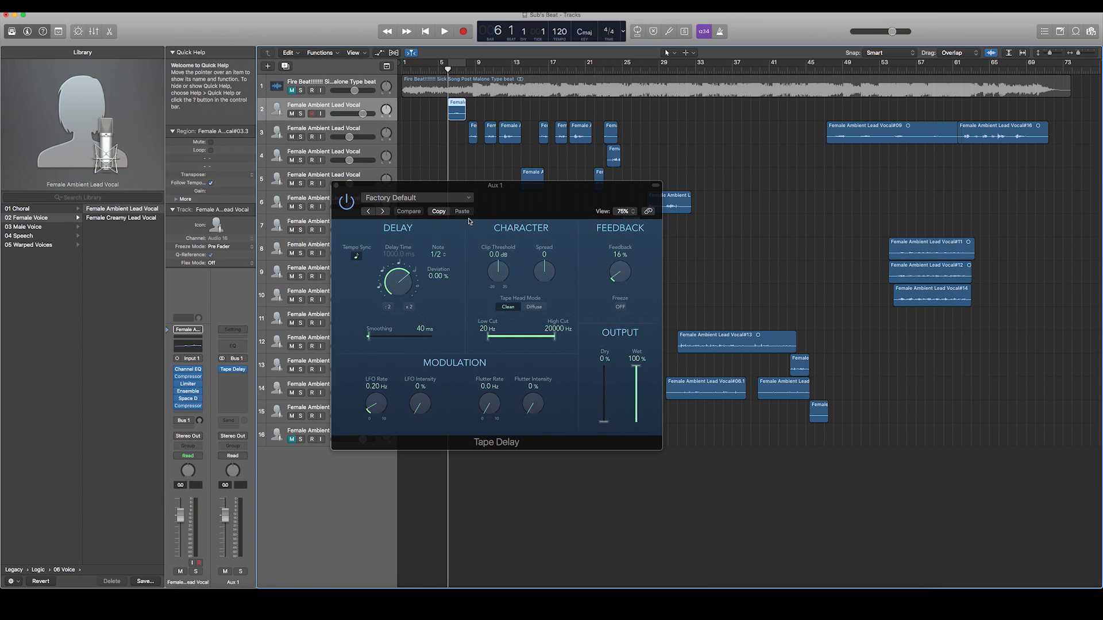
key("space")
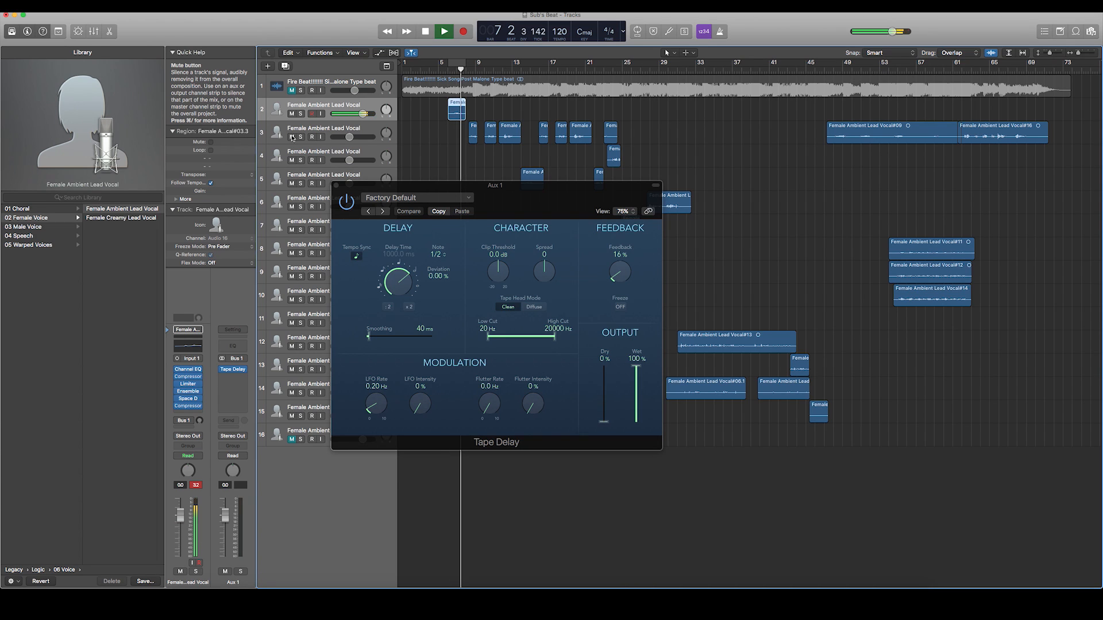
key("space")
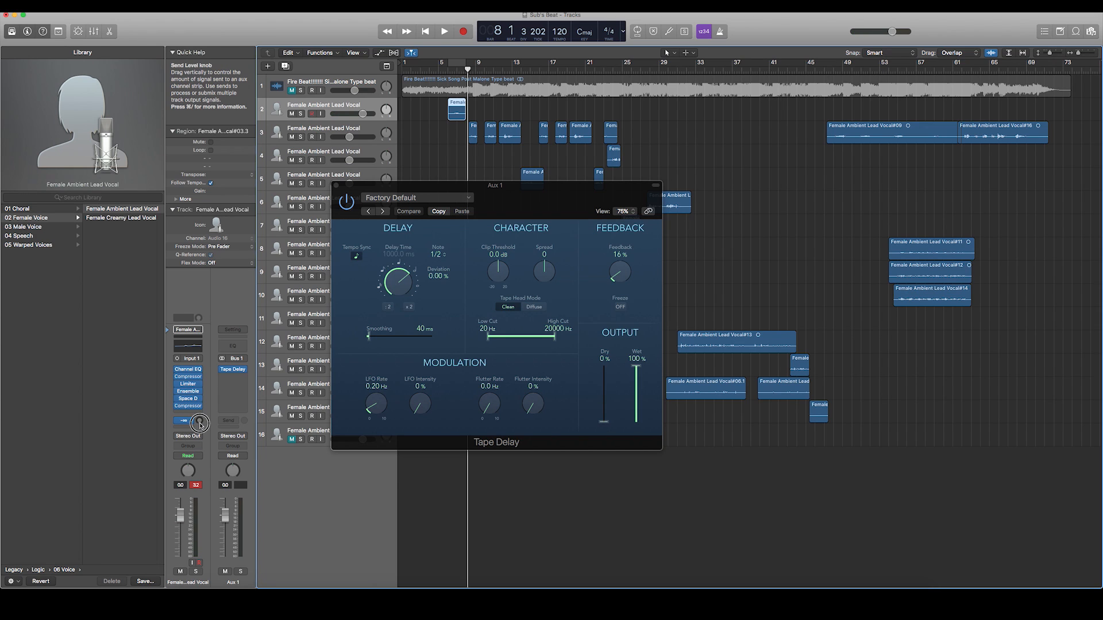
Adjust track 2's Bus 1 send level and play a short passage from bar 8 to hear the delay
left_click_drag(200, 424, 198, 449)
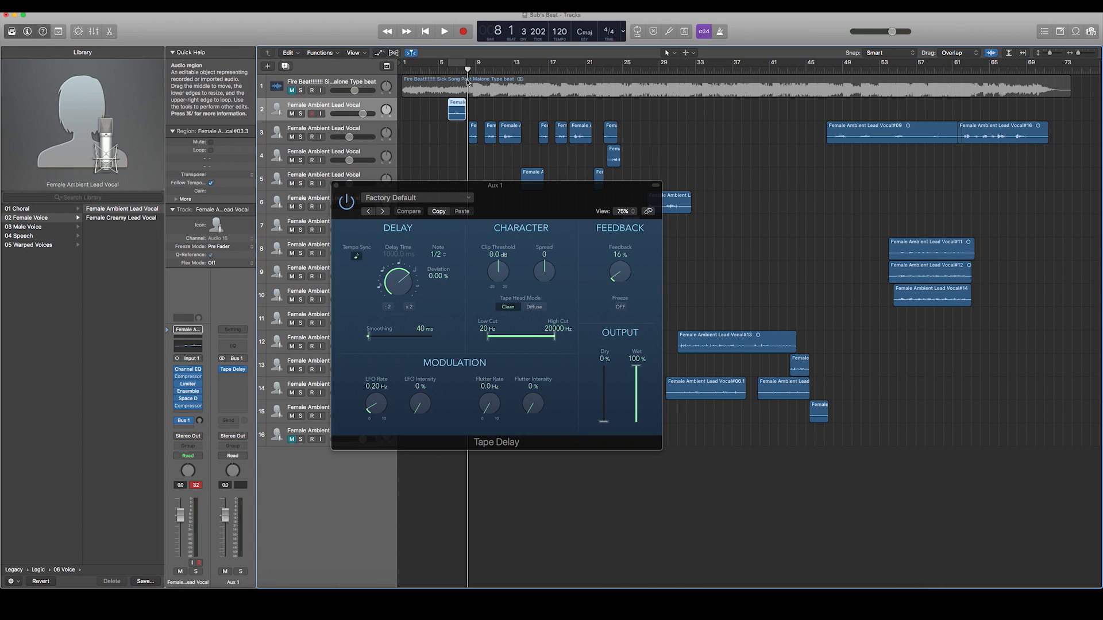
key("space")
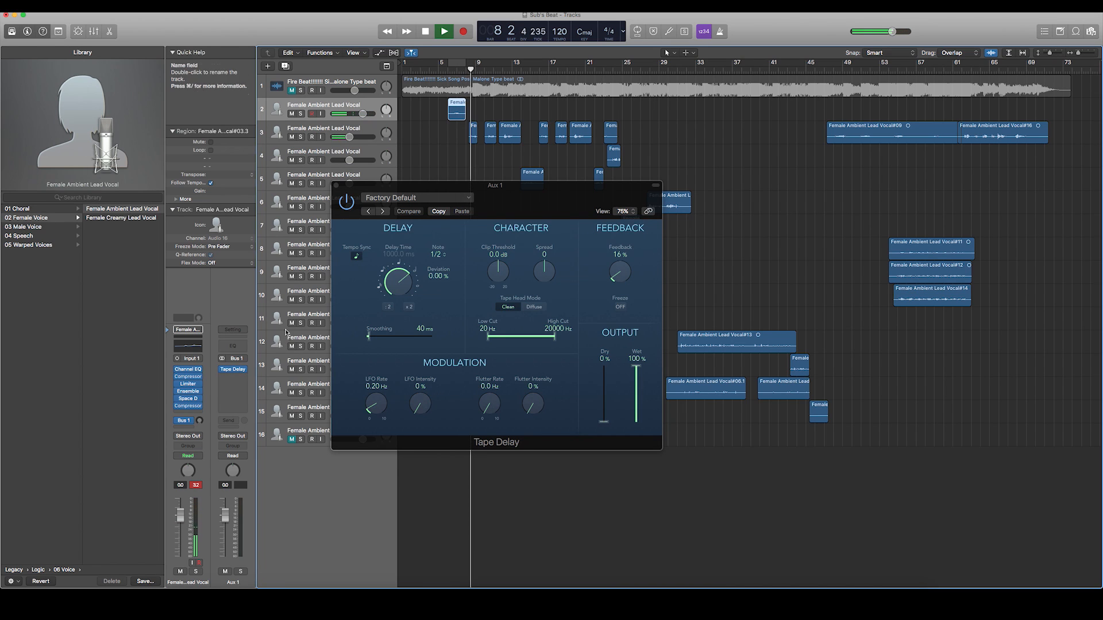
key("space")
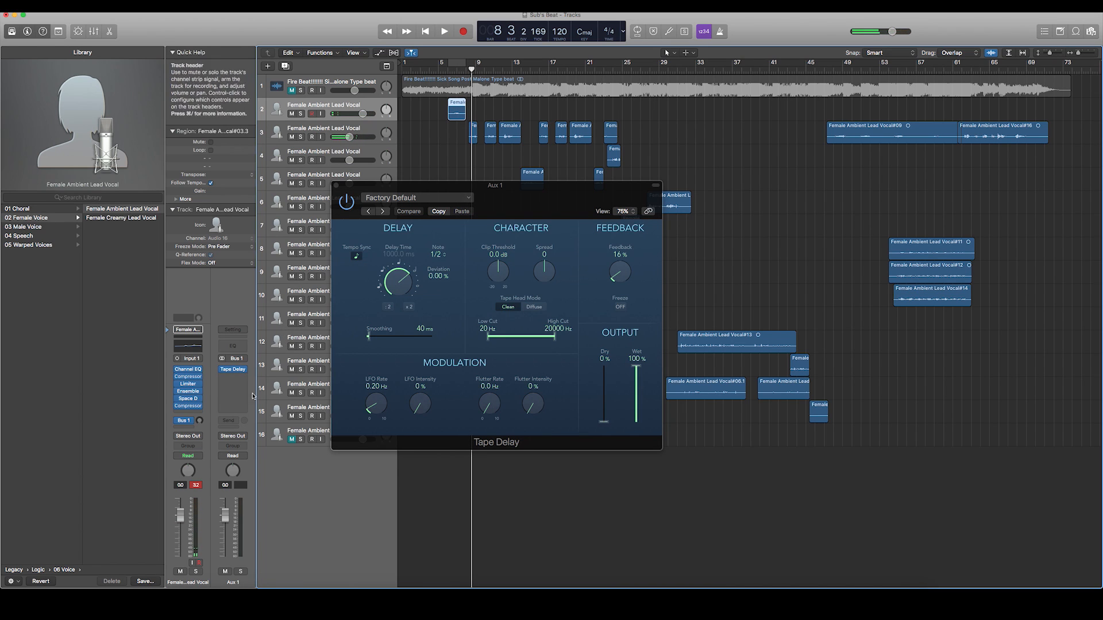
Try a lower and then a much higher Bus 1 send level on track 2 while playing the vocal from about bar 6
left_click(199, 420)
left_click_drag(199, 420, 200, 439)
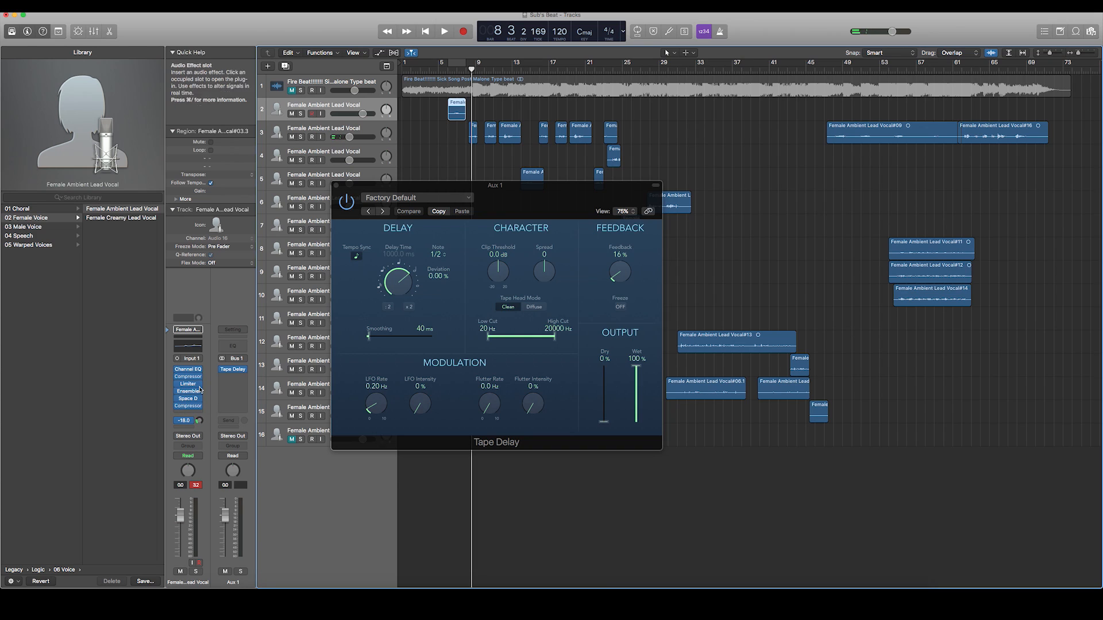
left_click(443, 68)
key("space")
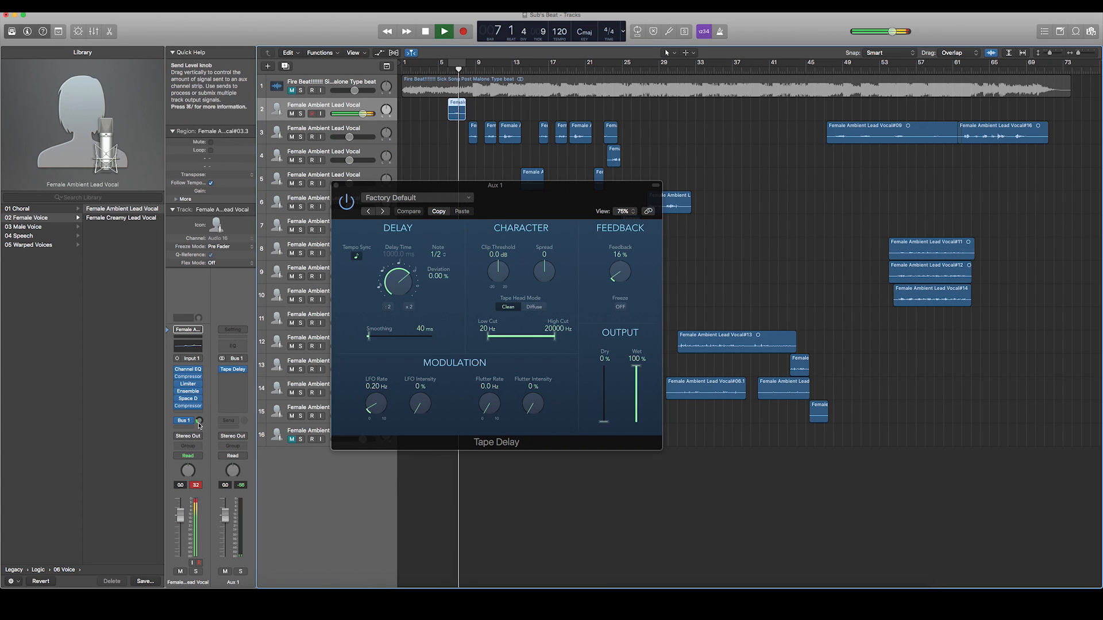
left_click_drag(200, 423, 204, 330)
left_click(449, 62)
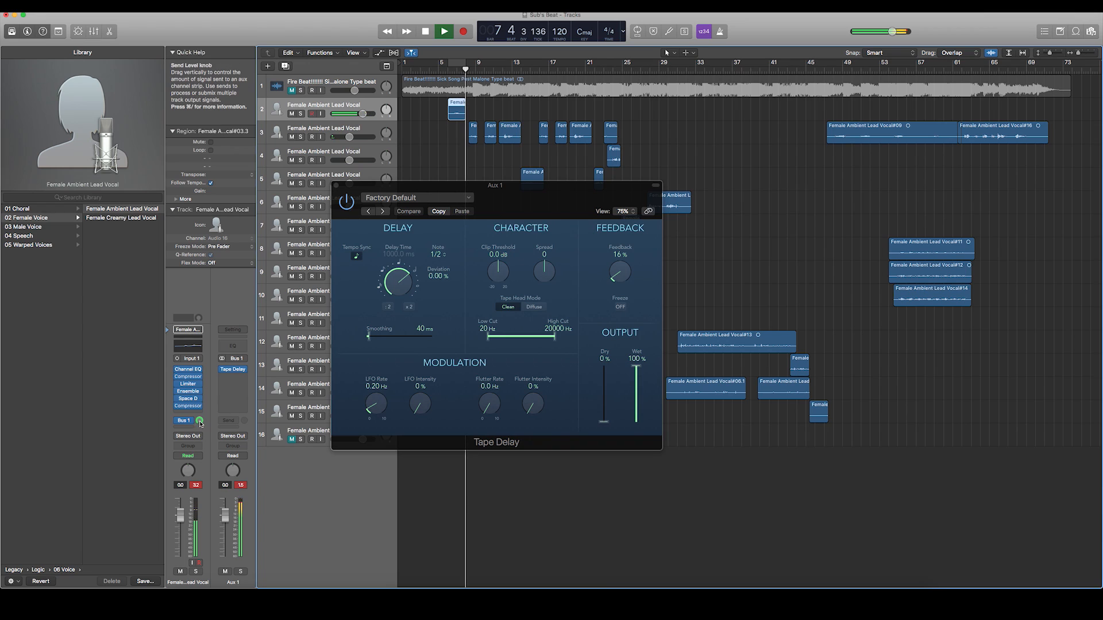
Lower track 2's Bus 1 send level and replay the vocal region from about bar 6 to compare the delay
left_click_drag(200, 422, 207, 497)
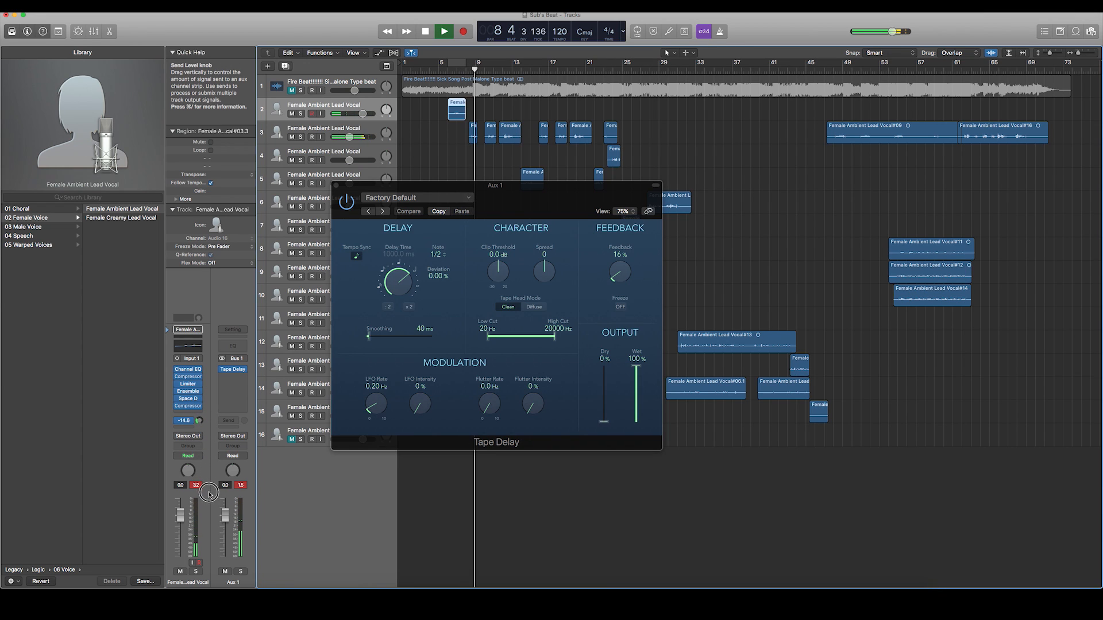
left_click(445, 67)
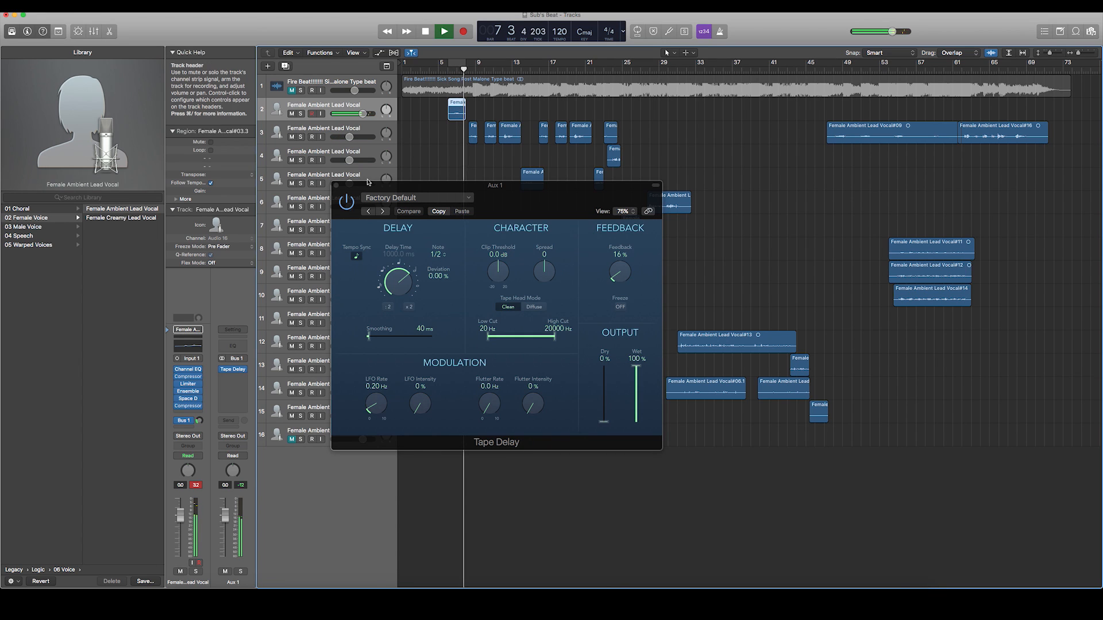
key("space")
Close the Tape Delay window and move the first vocal region from track 2 back down to track 3
left_click(336, 186)
left_click_drag(460, 114, 458, 133)
Show track 3's Bus 3 send with its Tape Delay channel and play the vocal from bar 6
left_click(344, 137)
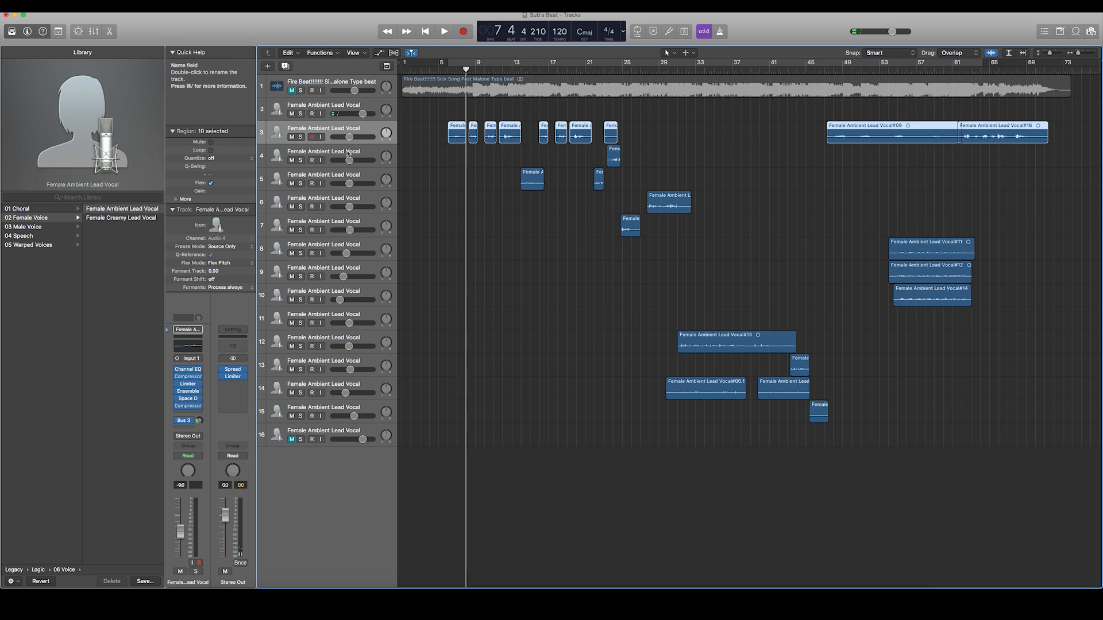
left_click(199, 422)
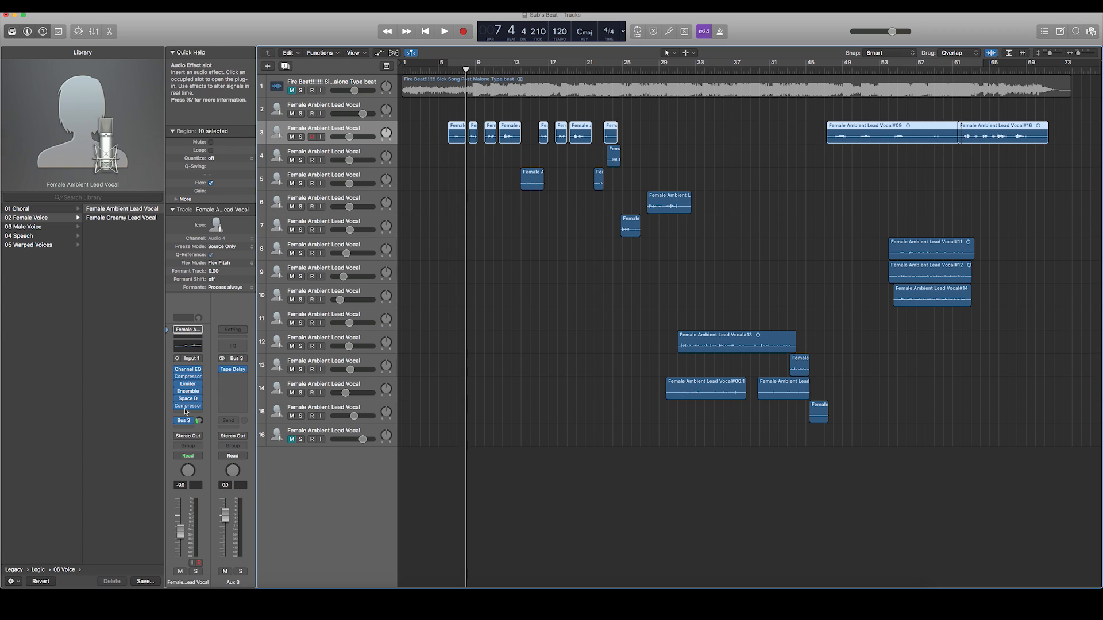
left_click(449, 69)
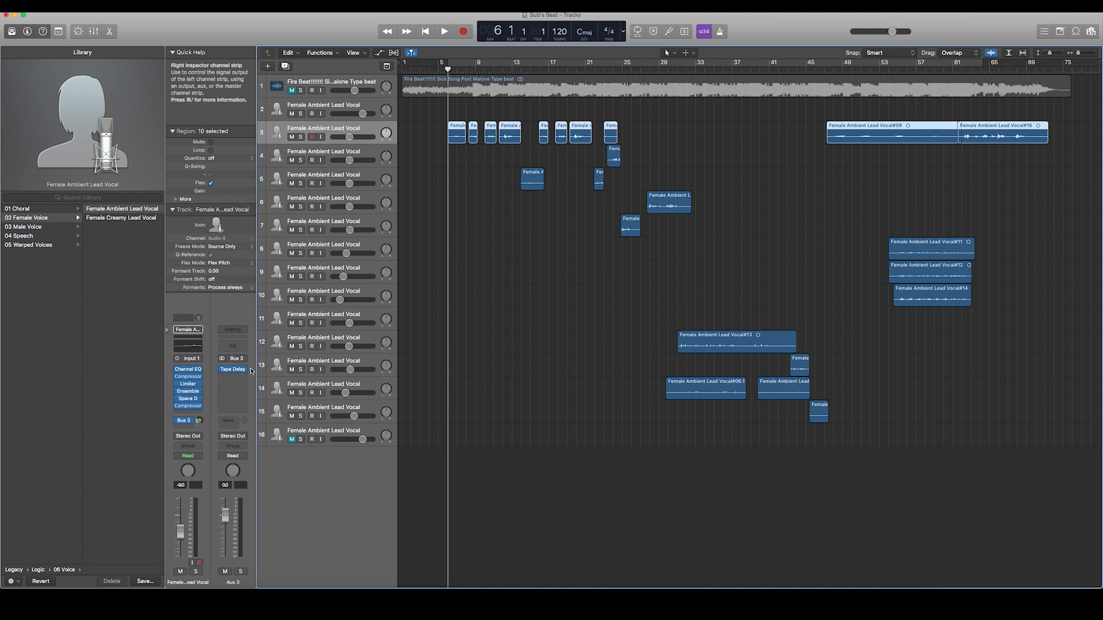
key("space")
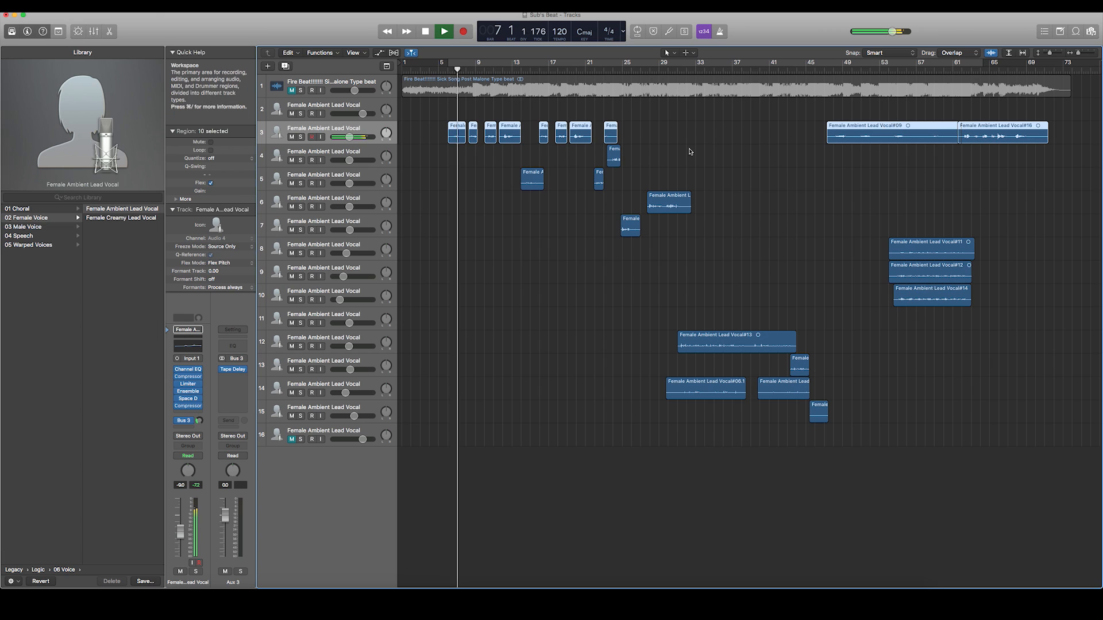
key("space")
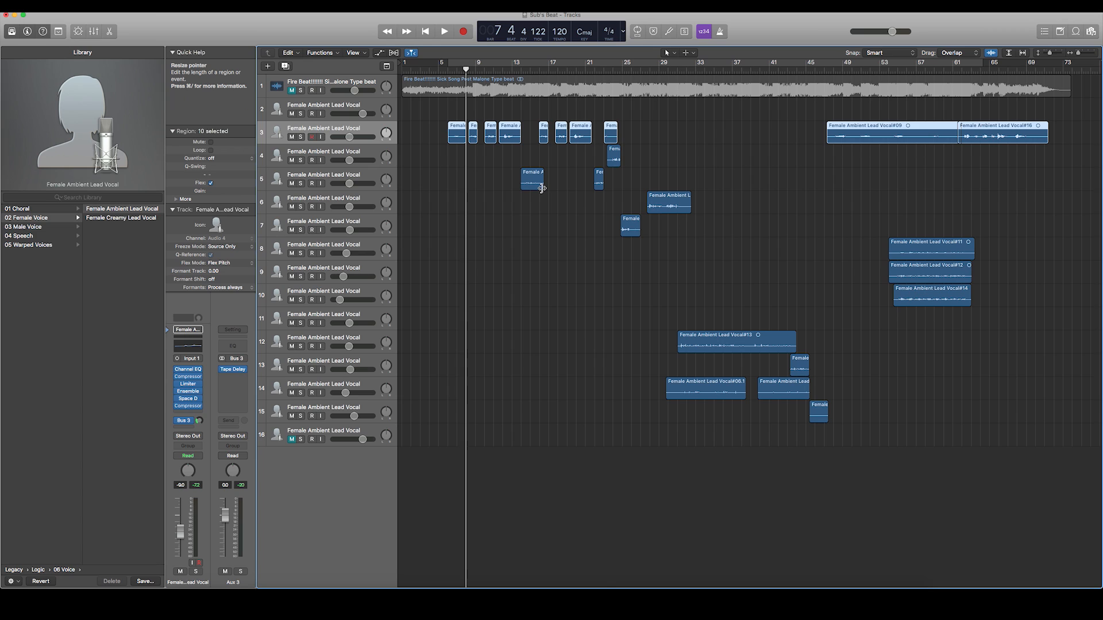
Inspect the Bus 3 sends and plug-in chains on vocal tracks 4 through 7
left_click(369, 176)
left_click(372, 152)
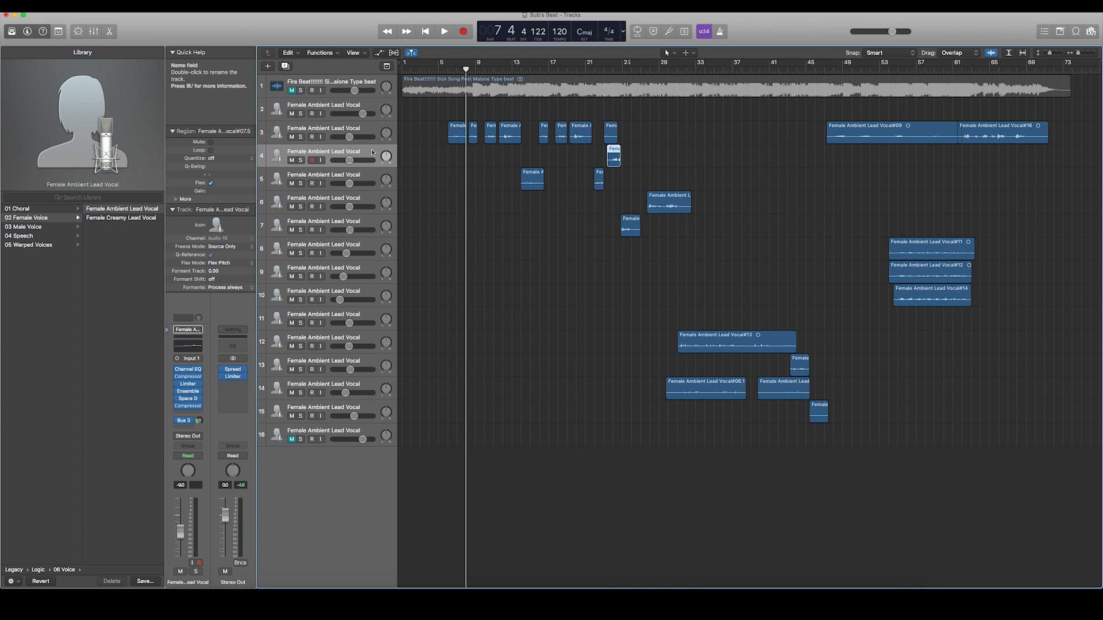
left_click(371, 178)
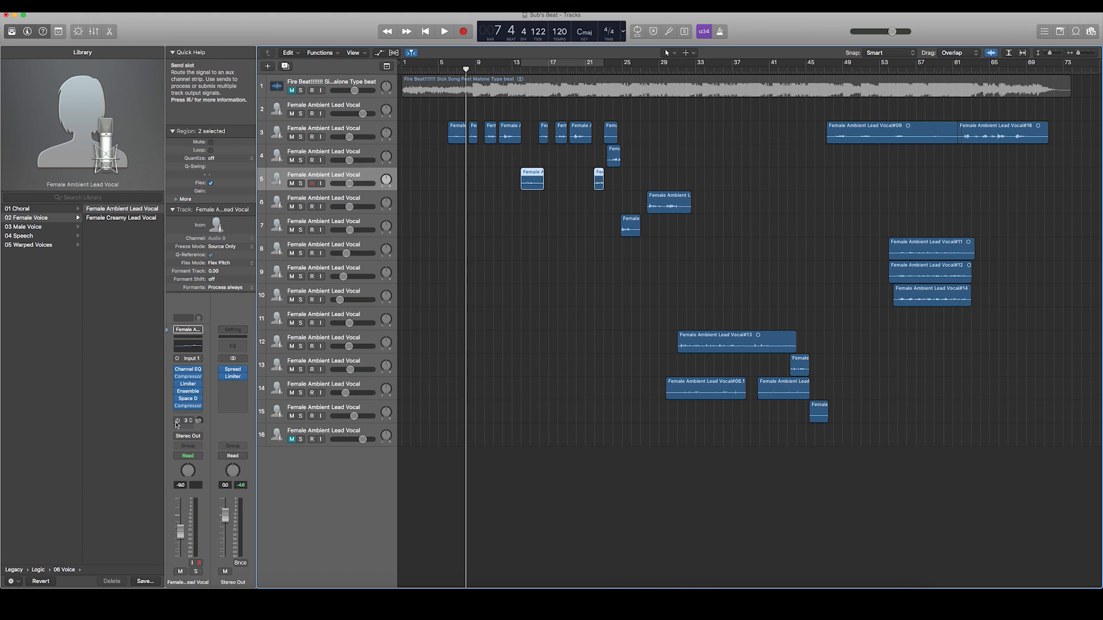
left_click(366, 199)
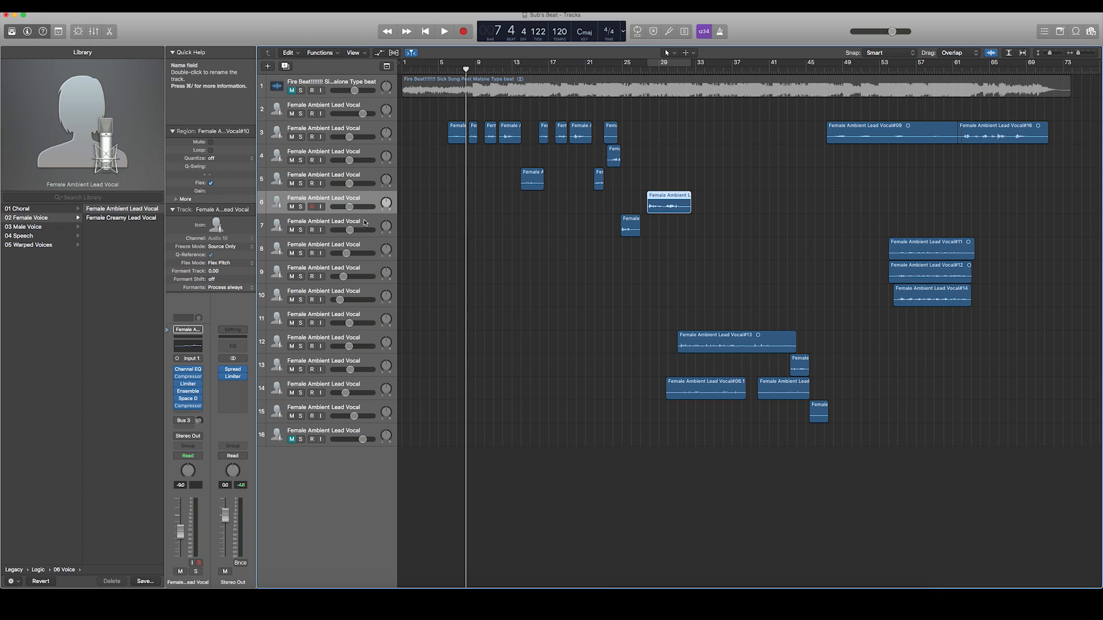
left_click(371, 223)
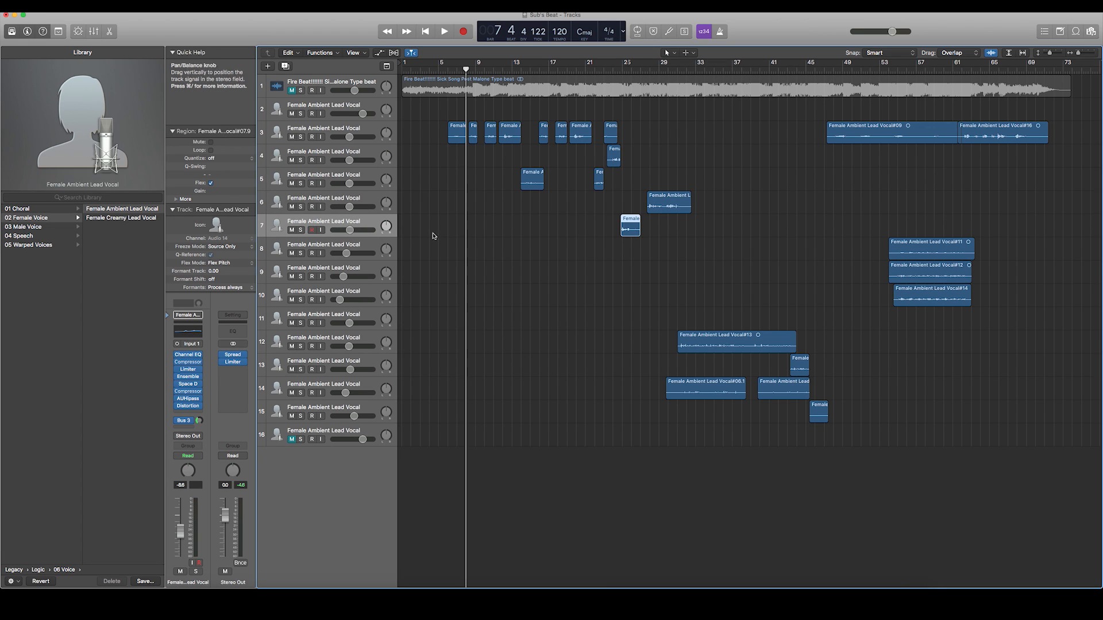
left_click(601, 234)
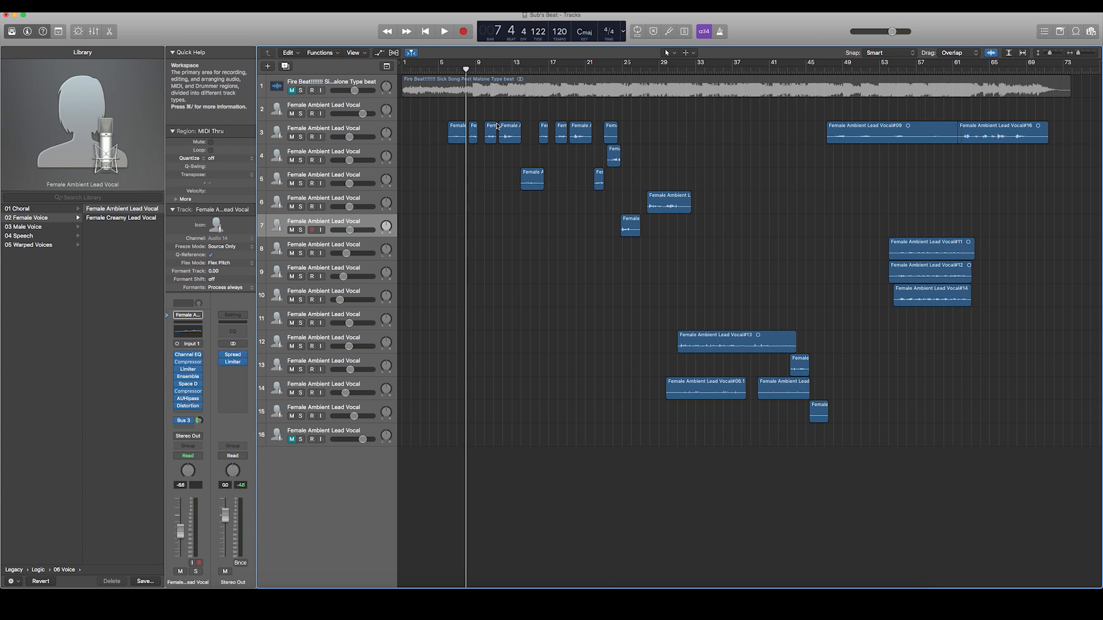
Play the layered vocals on tracks 3 and 5 from about bar 11 to bar 17
left_click(448, 69)
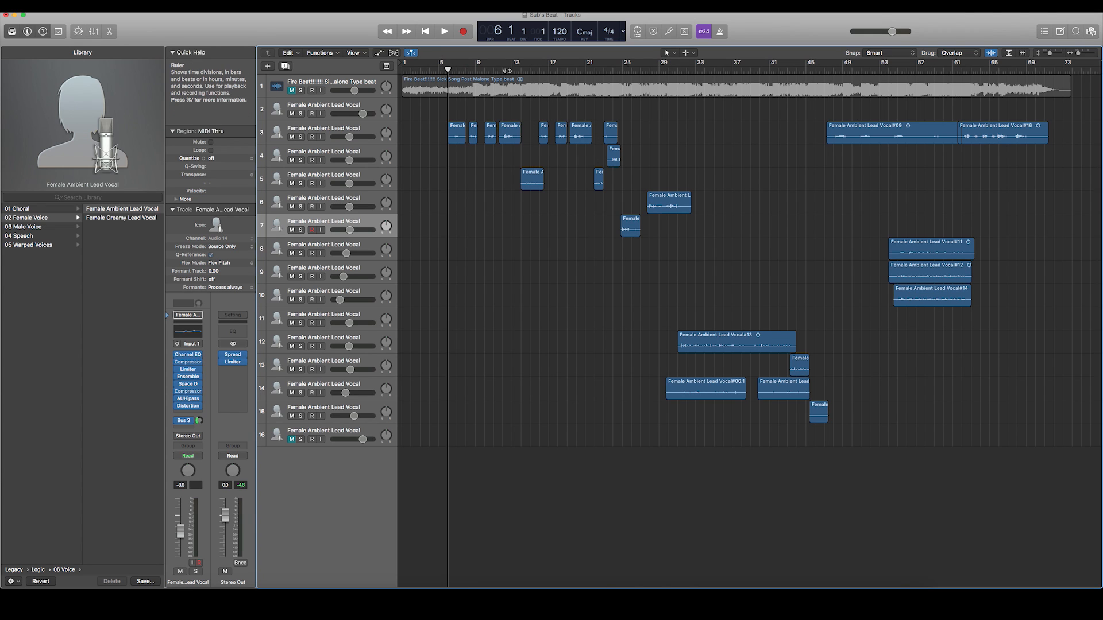
left_click(500, 69)
key("space")
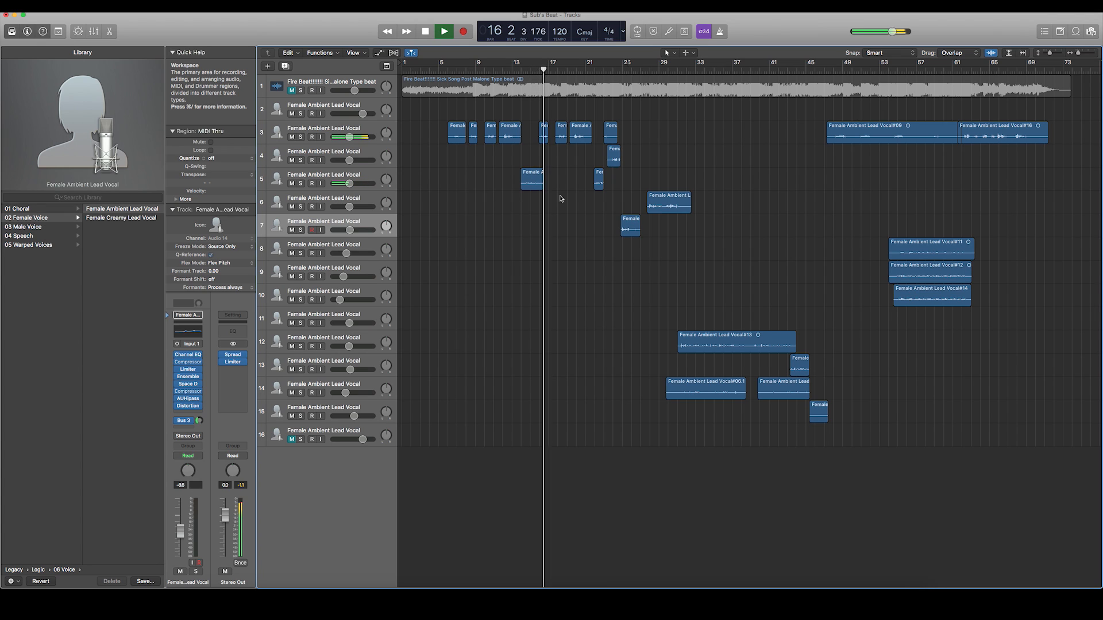
key("space")
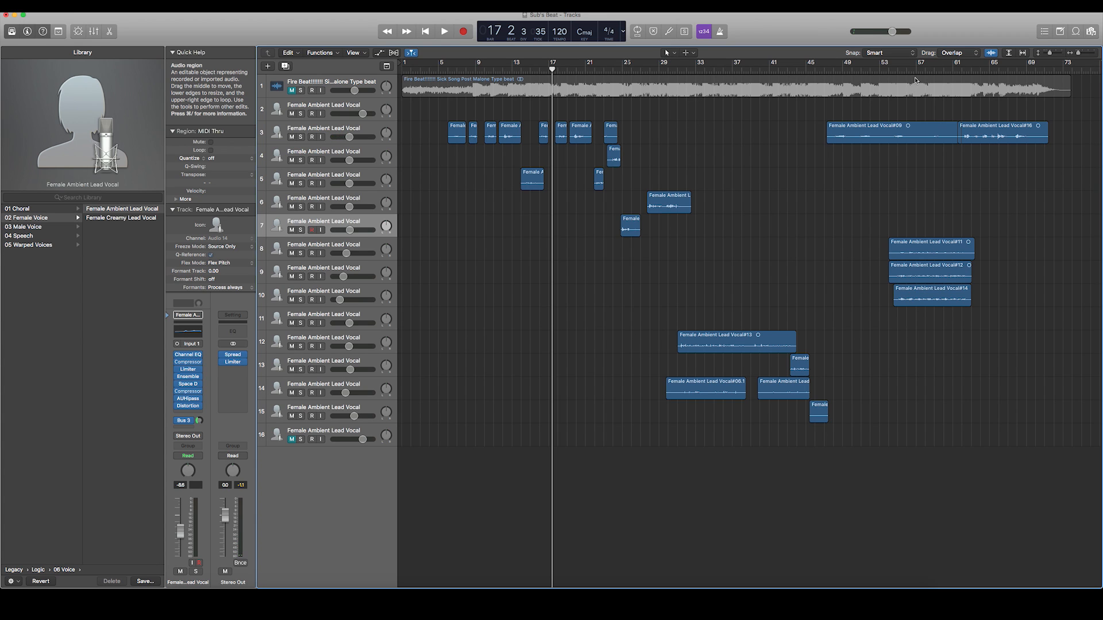
Play the stacked vocals from about bar 54 to bar 60 and select track 8 to show its channel strip
left_click(892, 77)
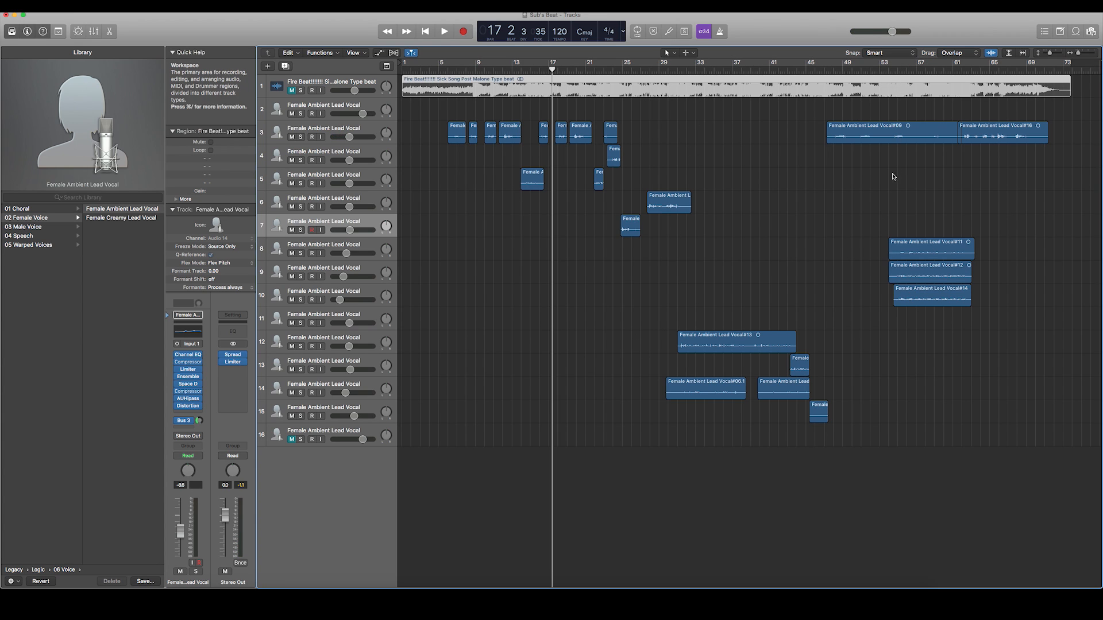
left_click(891, 73)
key("space")
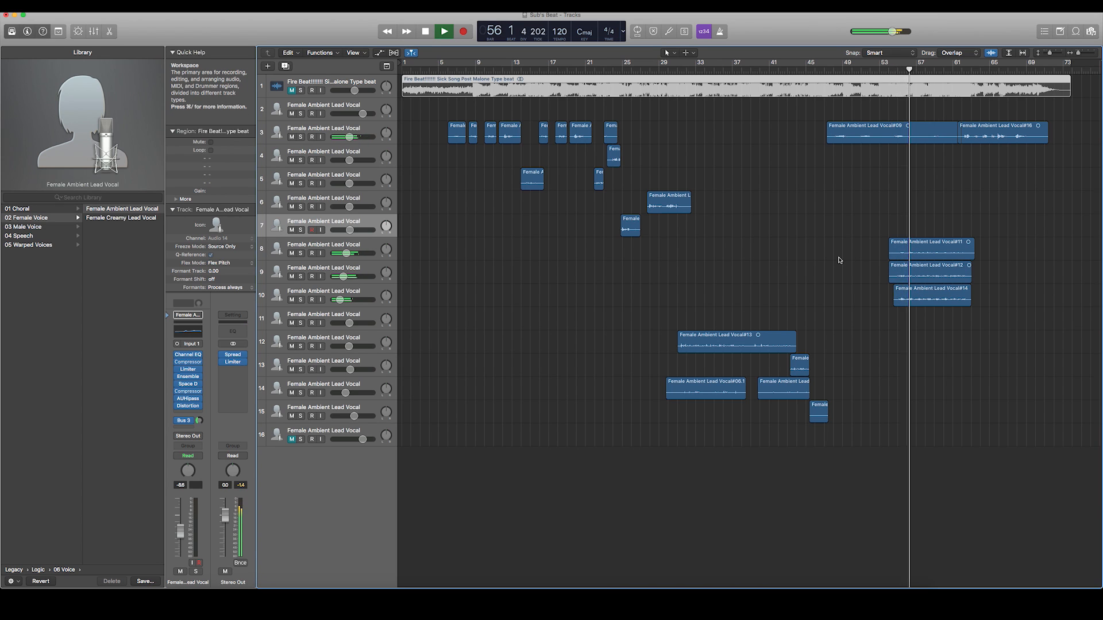
left_click(793, 255)
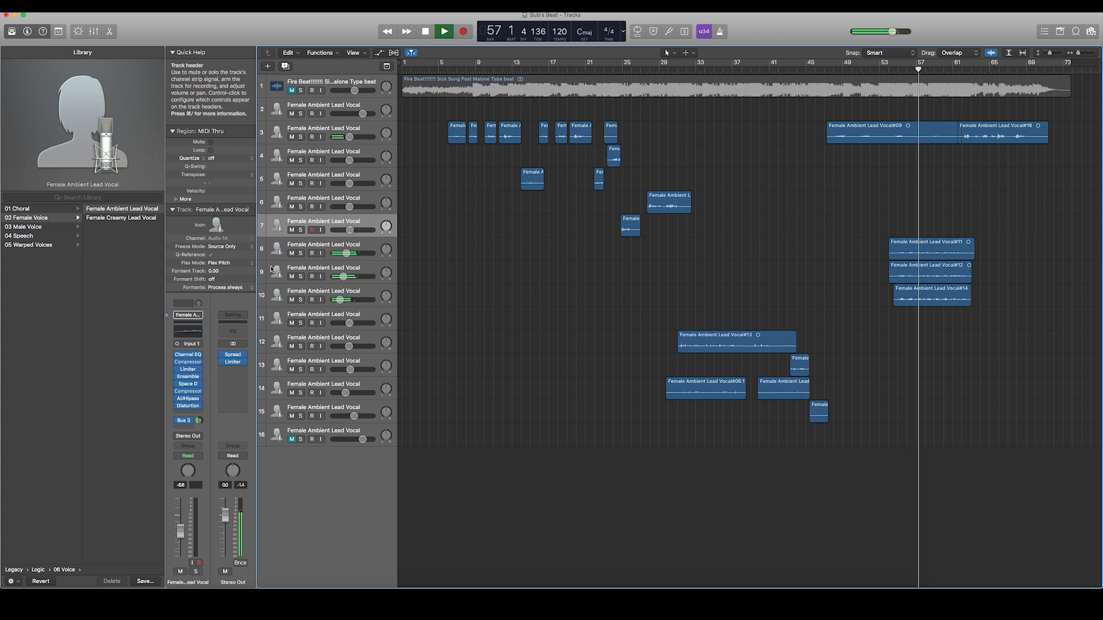
left_click(377, 248)
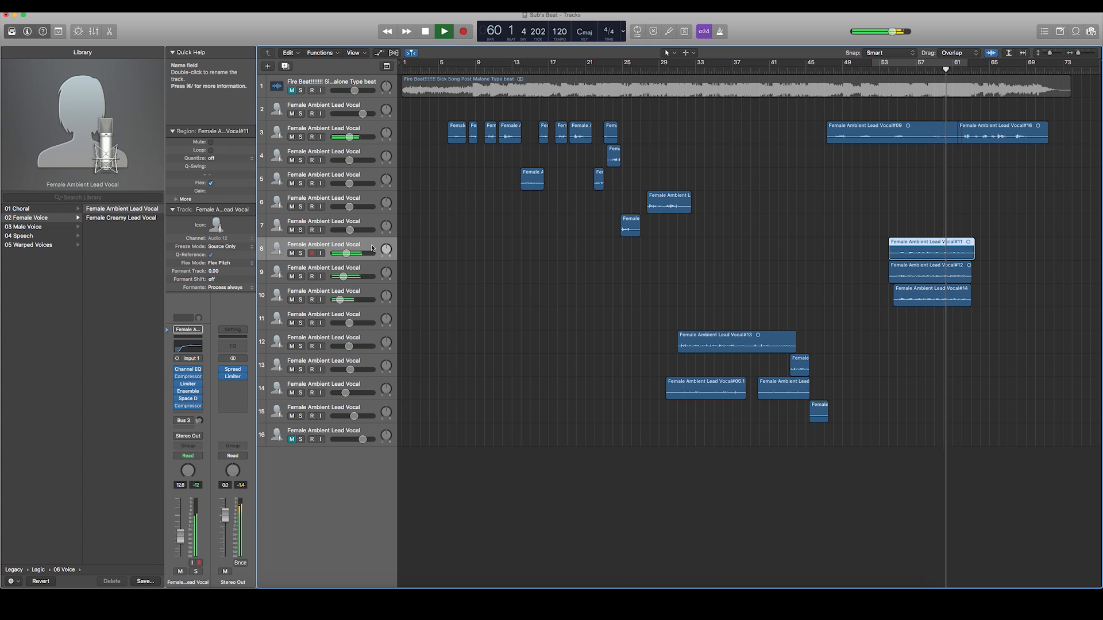
key("space")
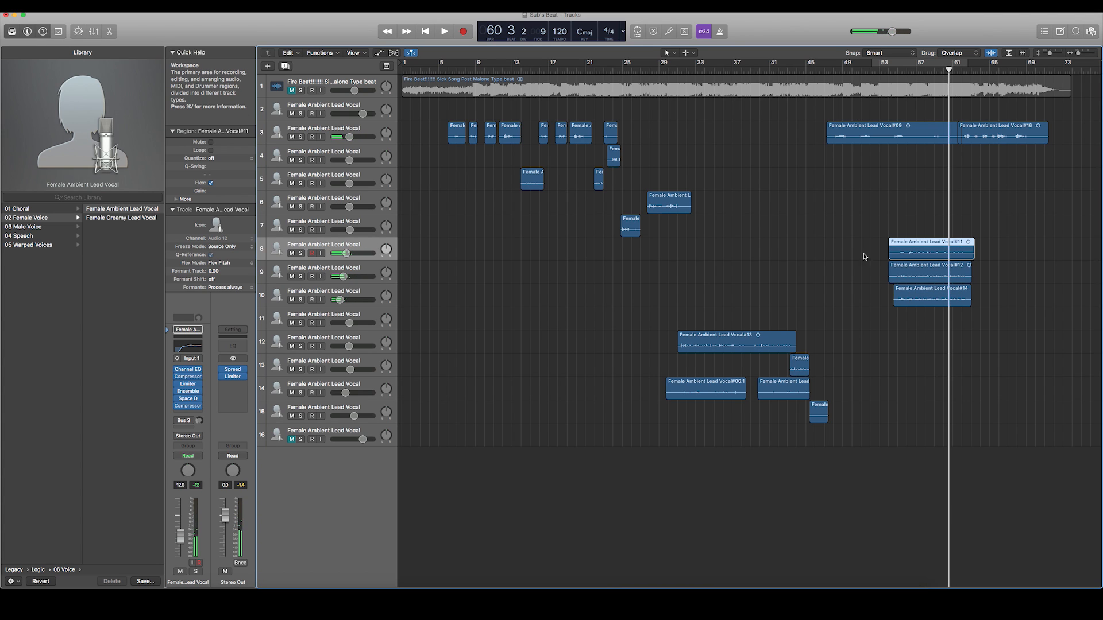
Solo track 8, play it briefly from bar 55, and remove the solo
left_click(897, 69)
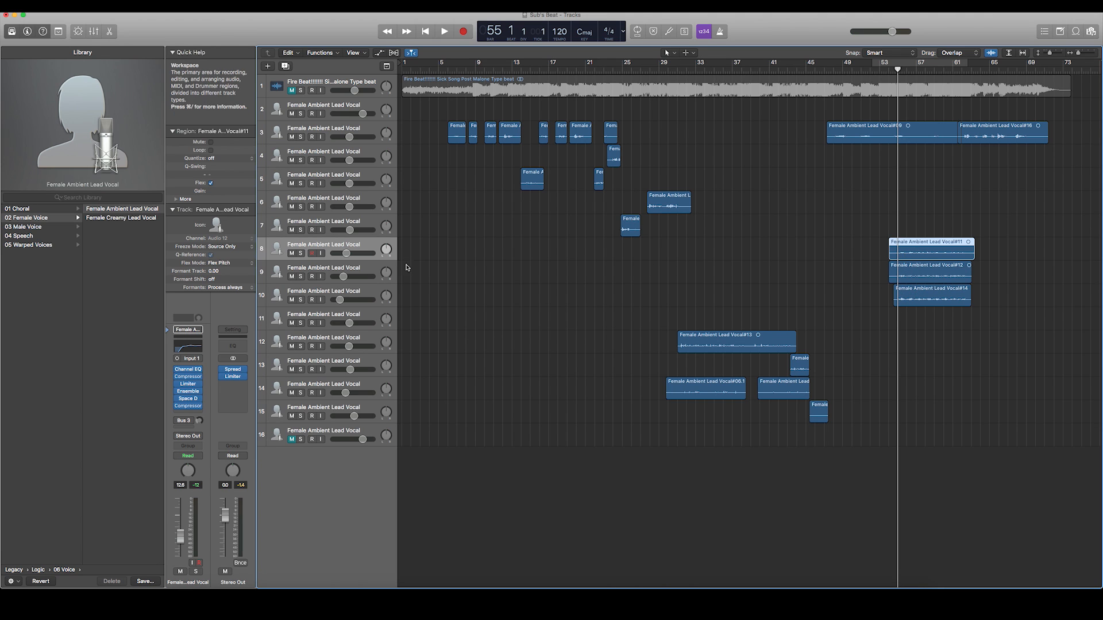
key("s")
key("space")
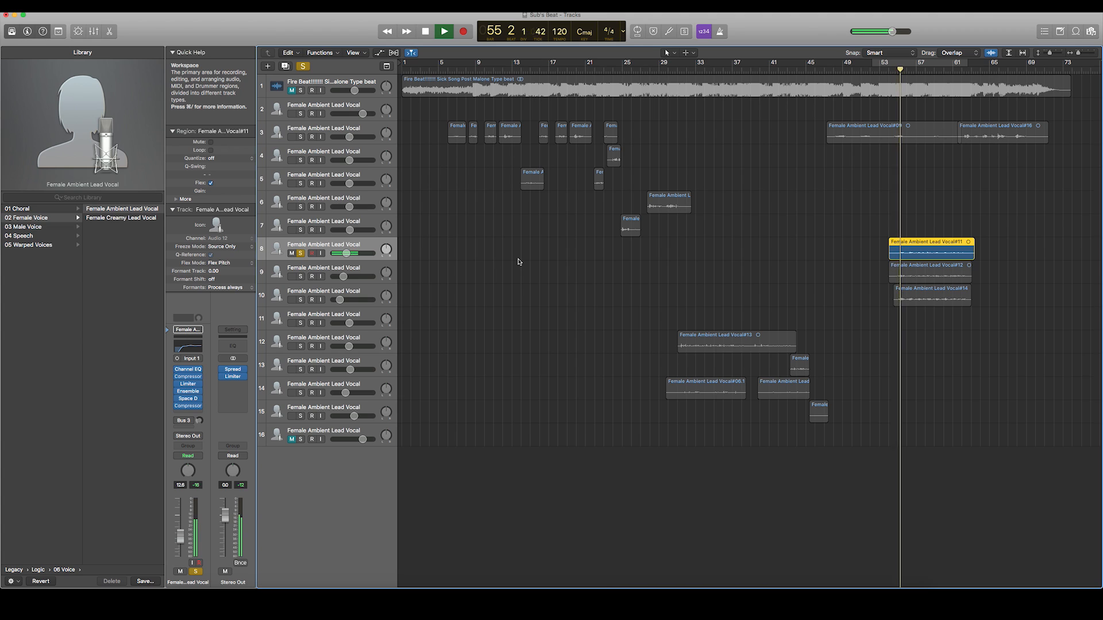
key("space")
left_click(301, 254)
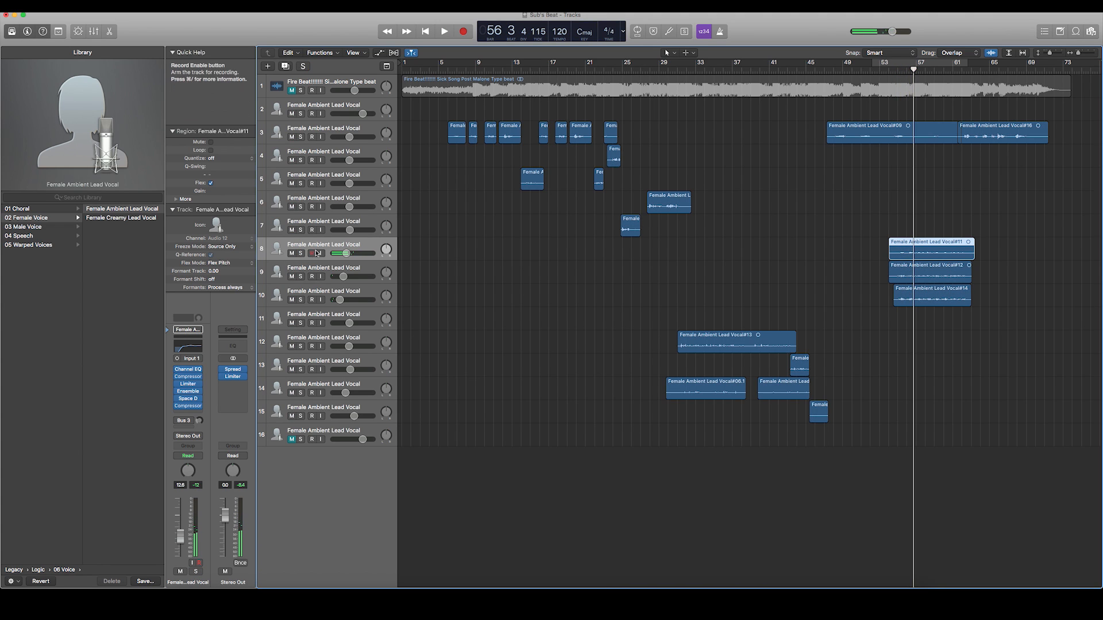
Open track 8's Ensemble plug-in, move its window clear of the track header, and play the track soloed from bar 55
left_click(189, 392)
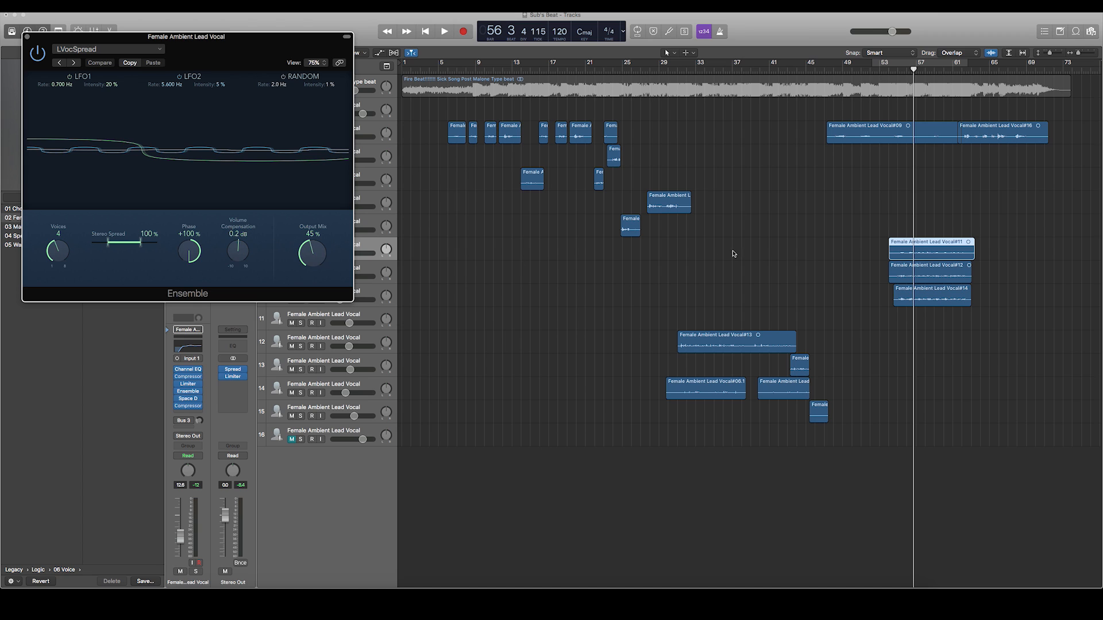
left_click(895, 69)
left_click_drag(198, 38, 274, 286)
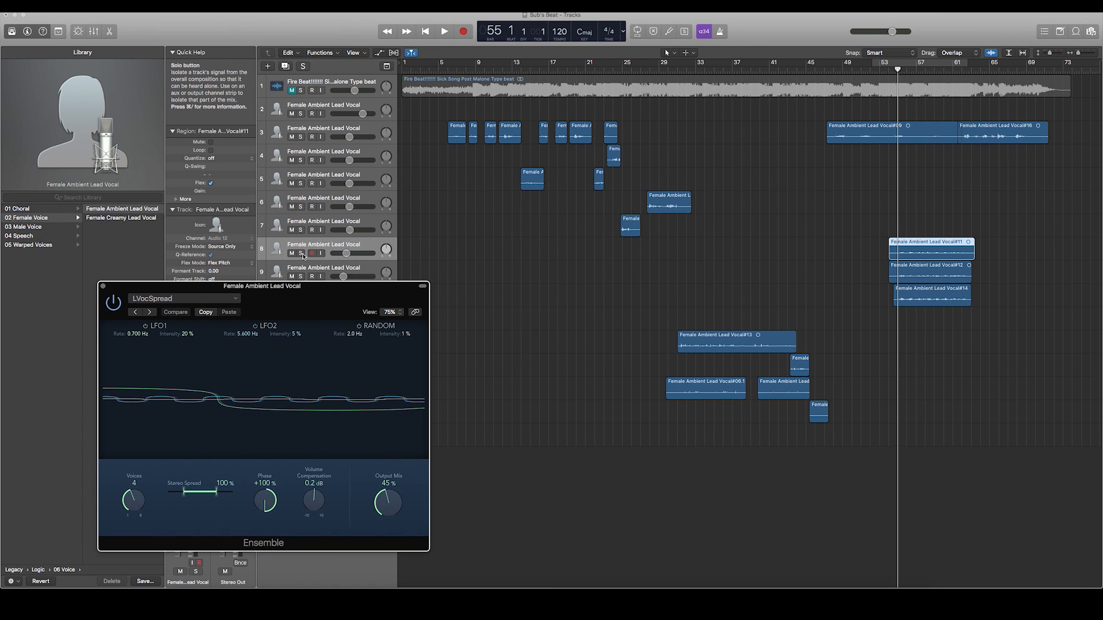
left_click(300, 253)
key("space")
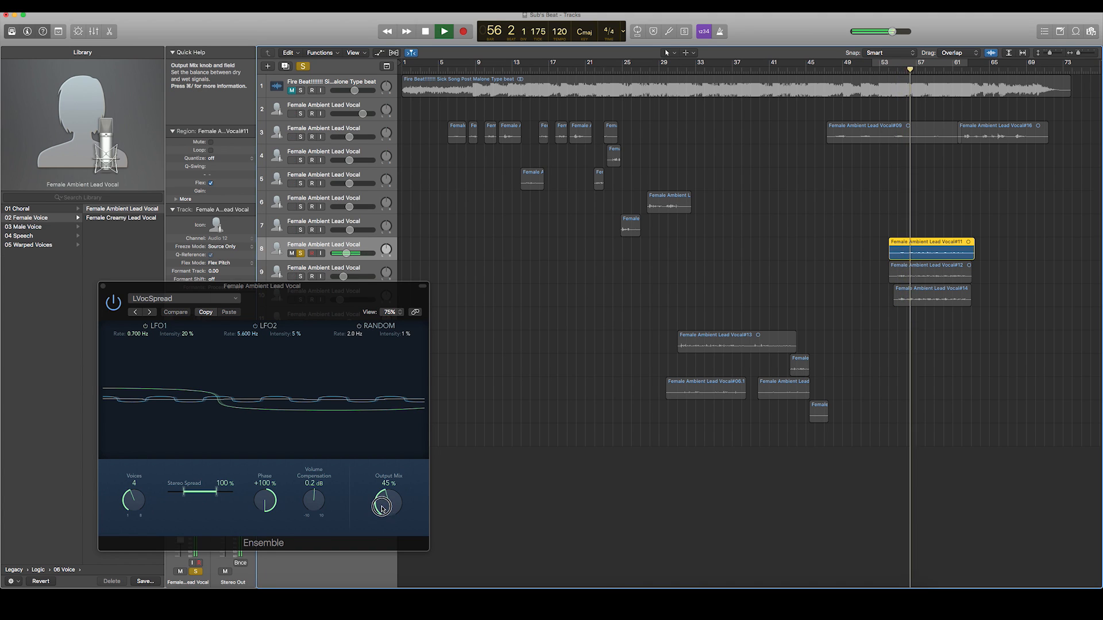
Audition the Ensemble's Output Mix at 100%, set it to 46%, and close the plug-in window
left_click_drag(382, 509, 372, 408)
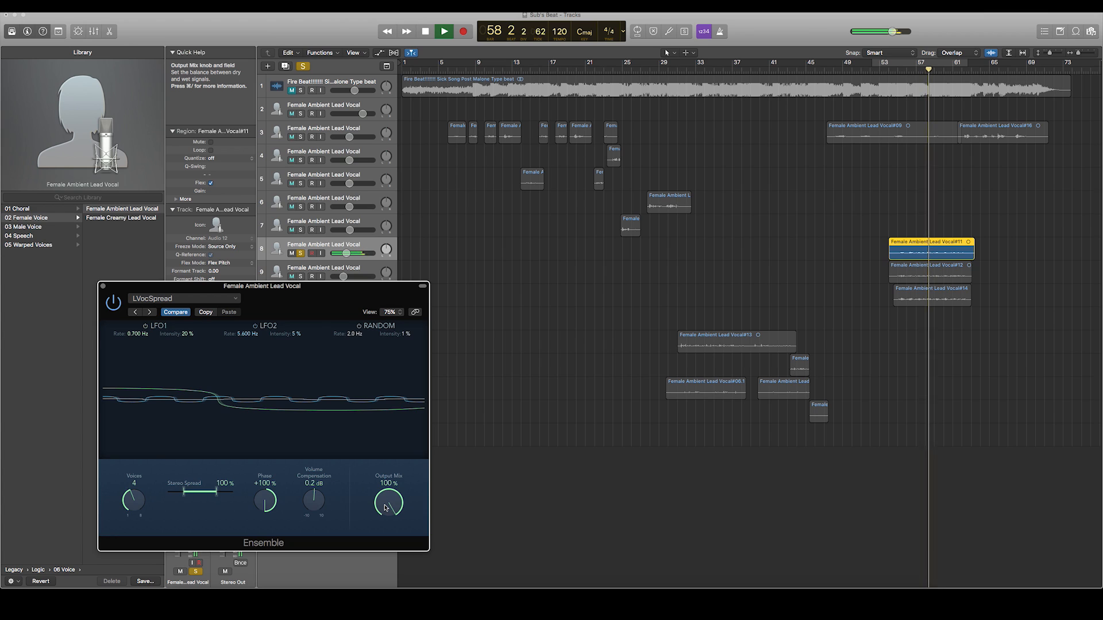
left_click_drag(386, 508, 400, 571)
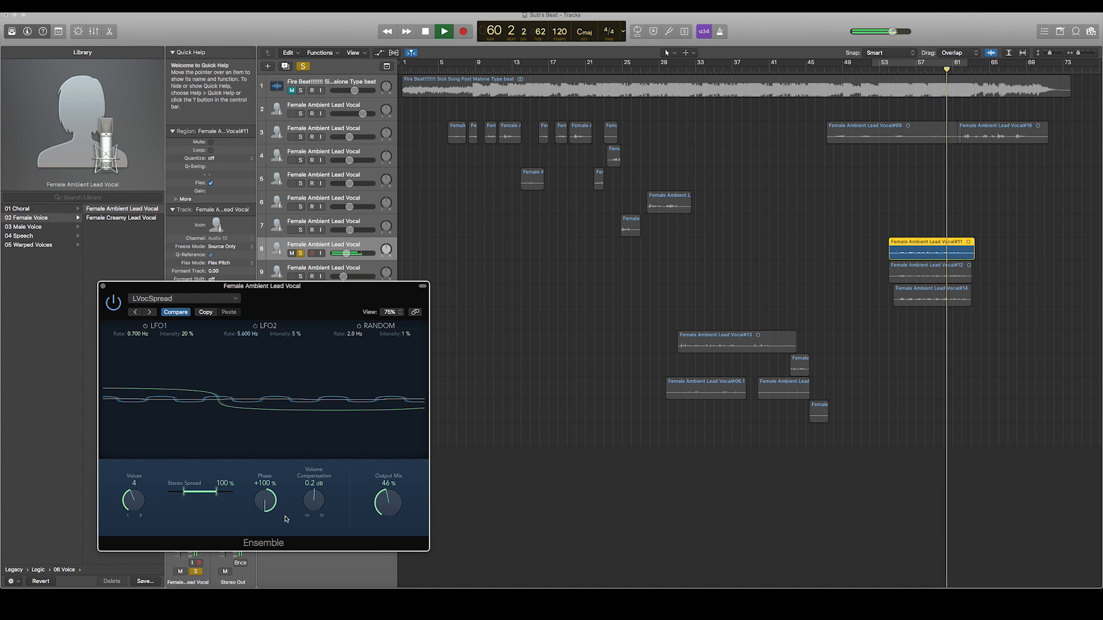
left_click(103, 287)
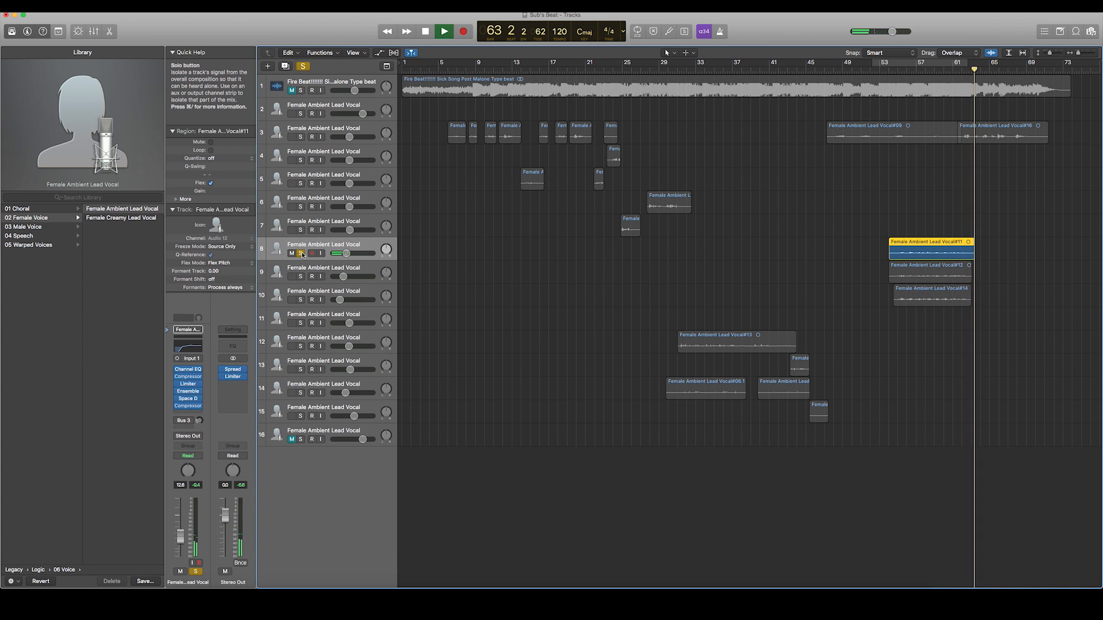
Remove the solo from track 8 and play all the tracks together from bar 55
left_click(300, 254)
key("space")
left_click(897, 68)
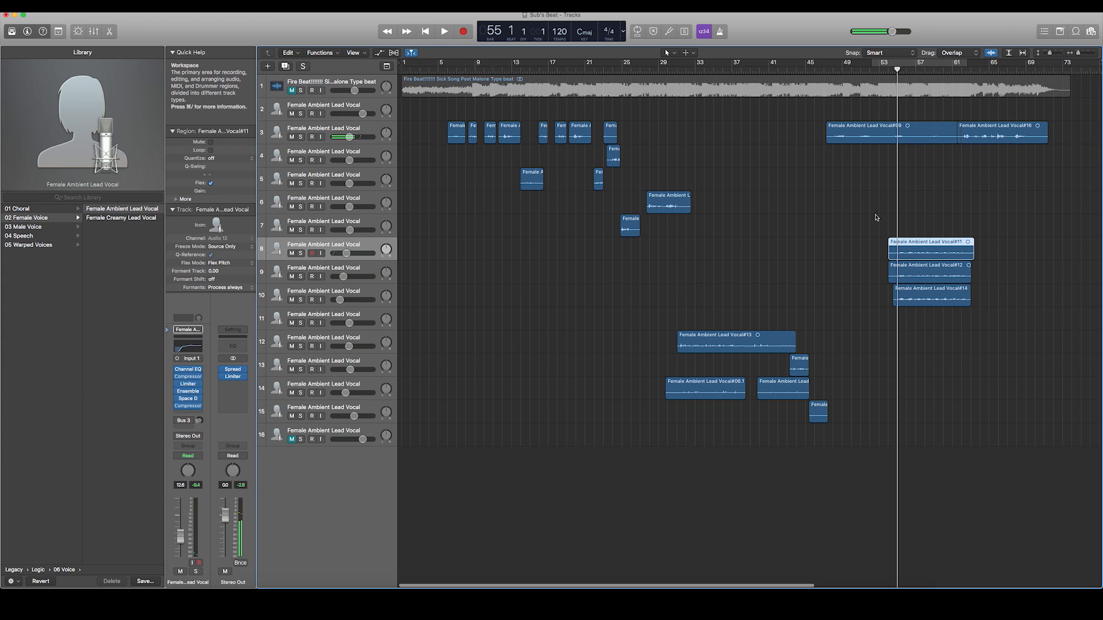
key("space")
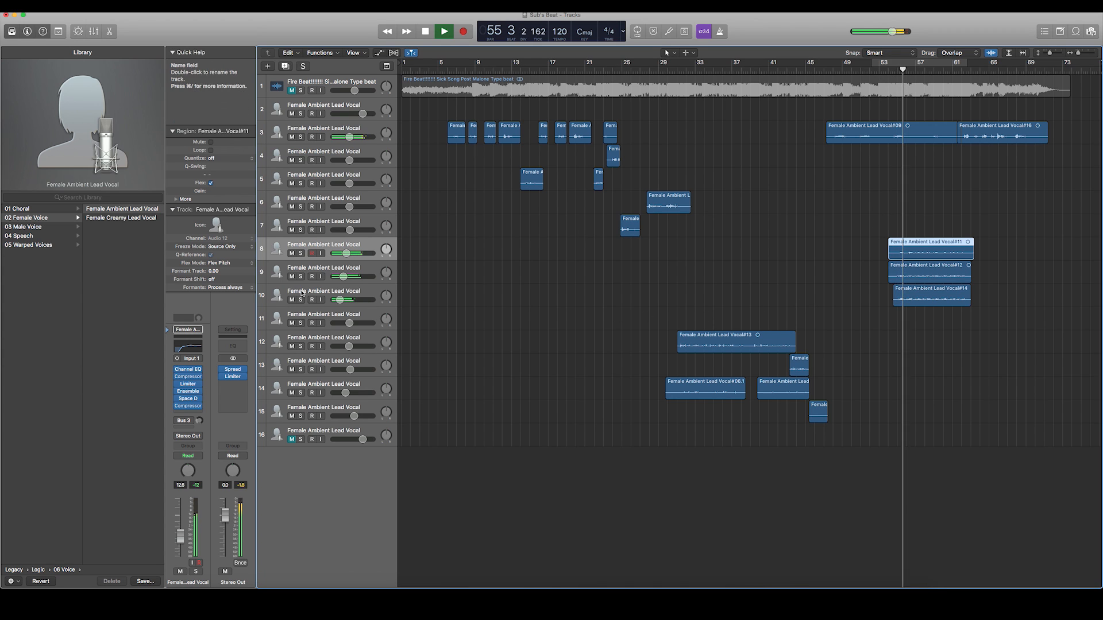
Solo tracks 8, 9 and 10 one after another during playback, stop, and clear the three solos
left_click(299, 253)
left_click(300, 276)
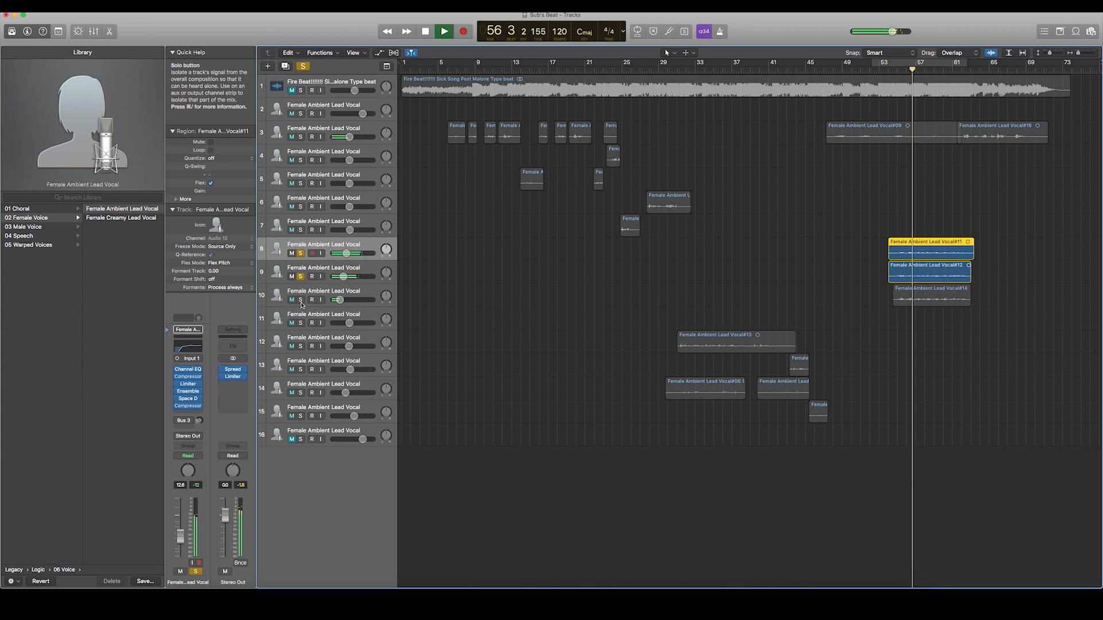
left_click(300, 300)
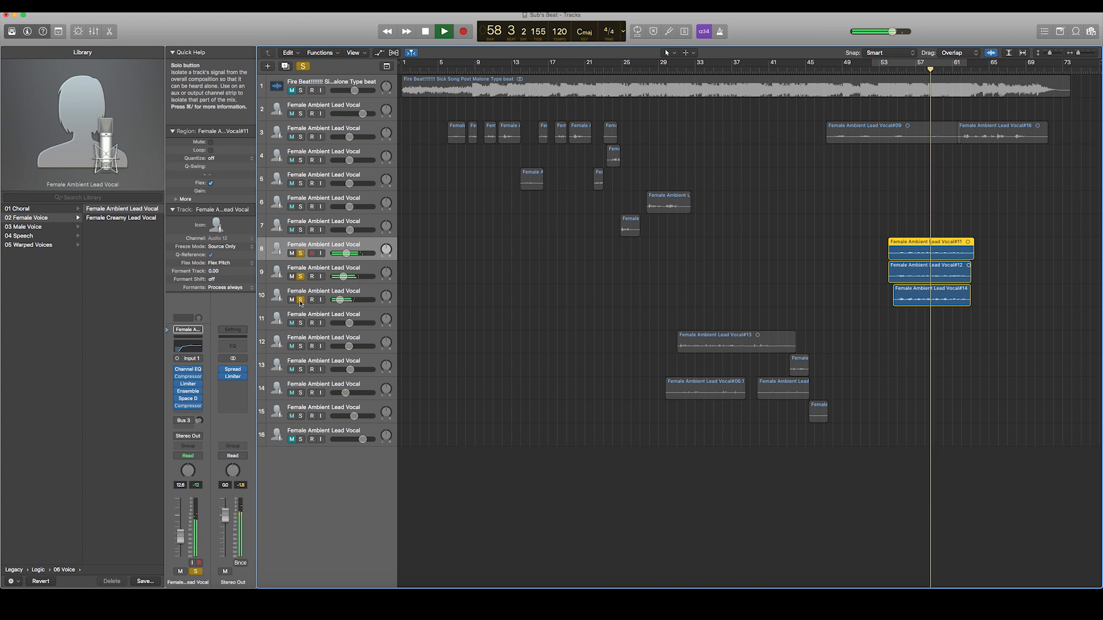
left_click(300, 300)
key("space")
left_click(300, 276)
left_click(299, 254)
left_click(605, 293)
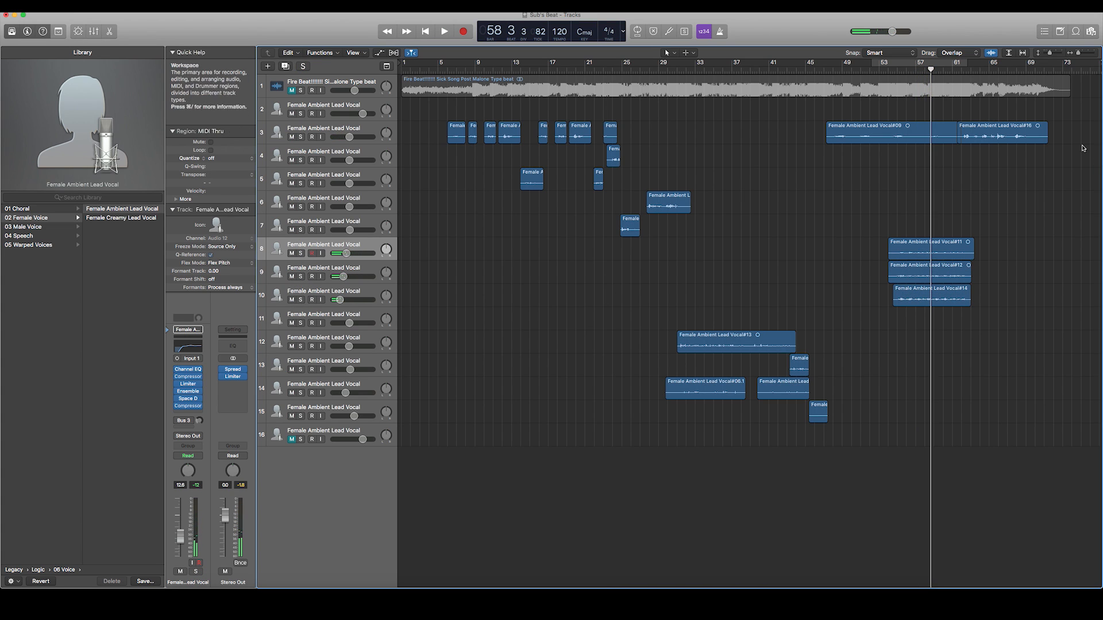
Select track 12 and play all the vocals from bar 31, briefly unmuting the beat on track 1 and muting it again
left_click(897, 70)
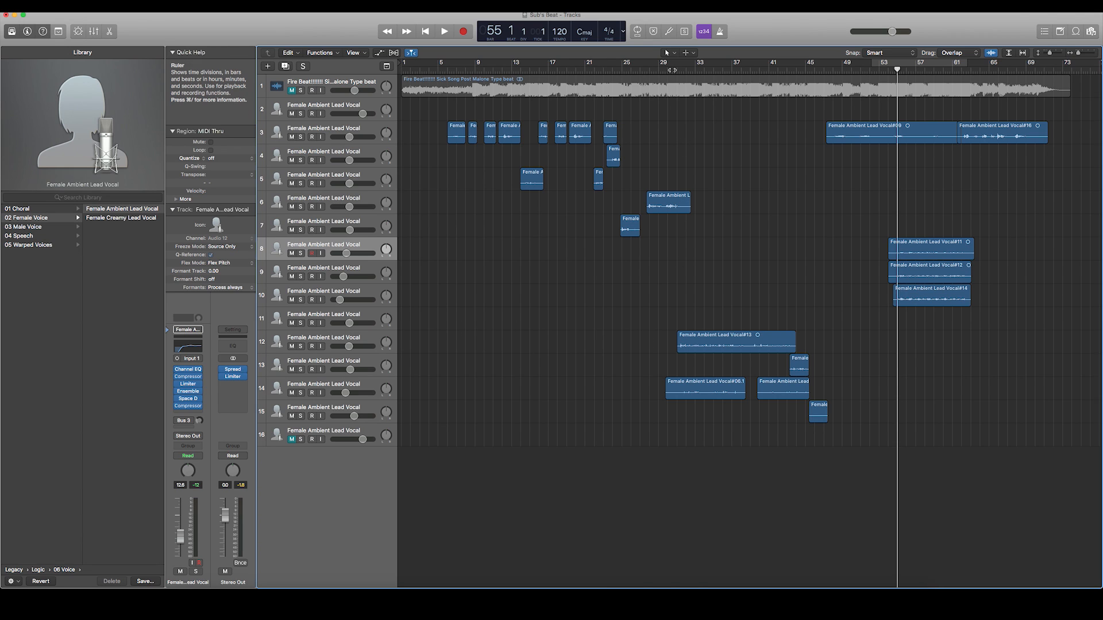
left_click(677, 69)
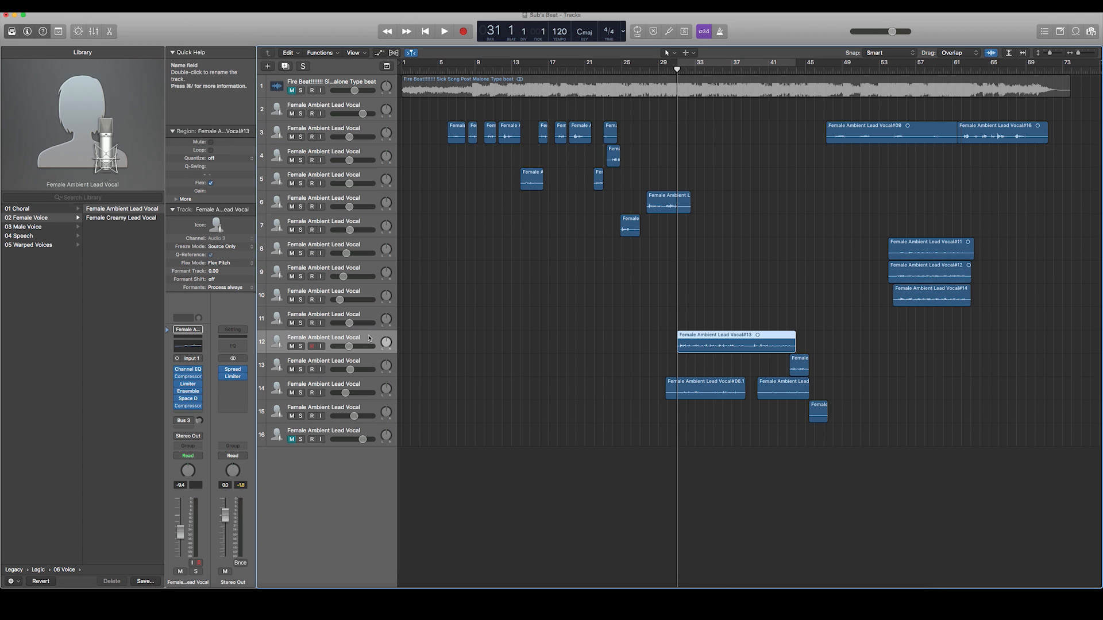
key("space")
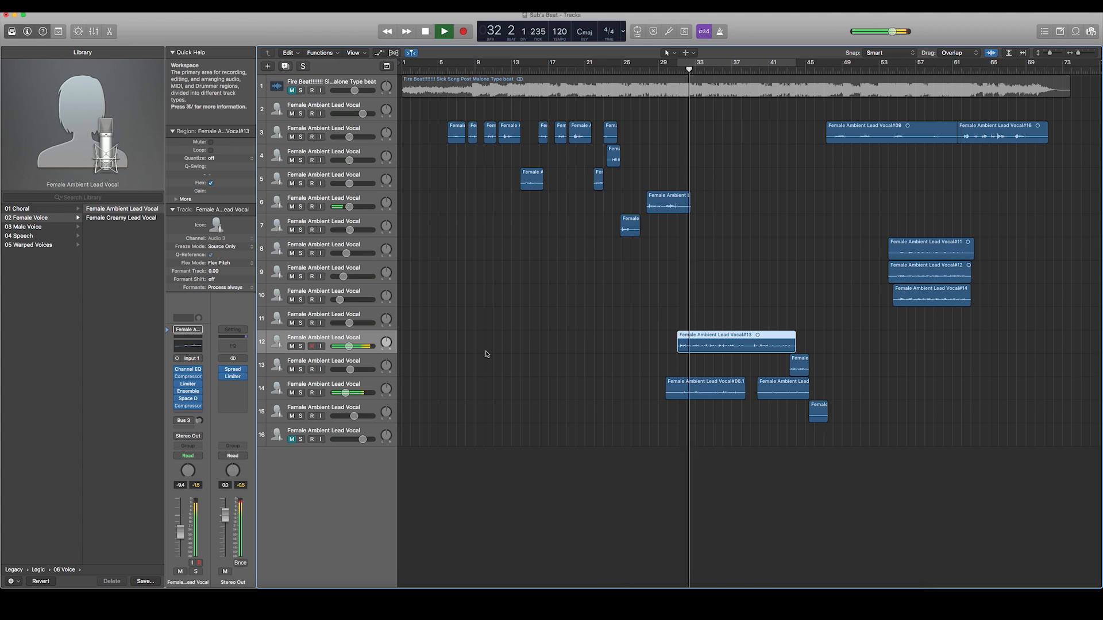
left_click(292, 90)
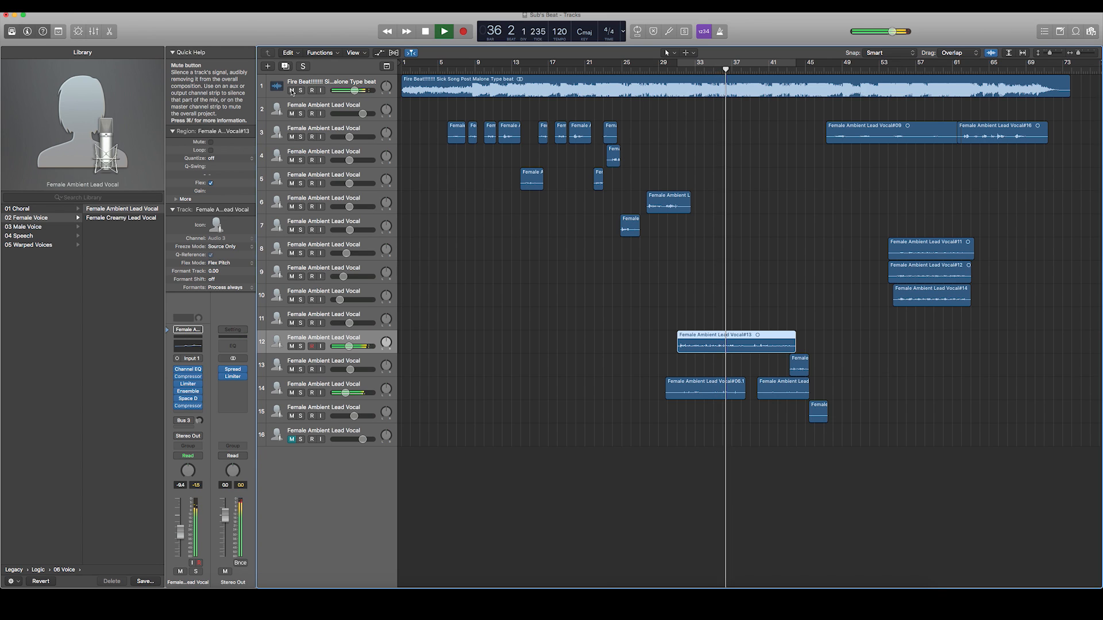
left_click(291, 90)
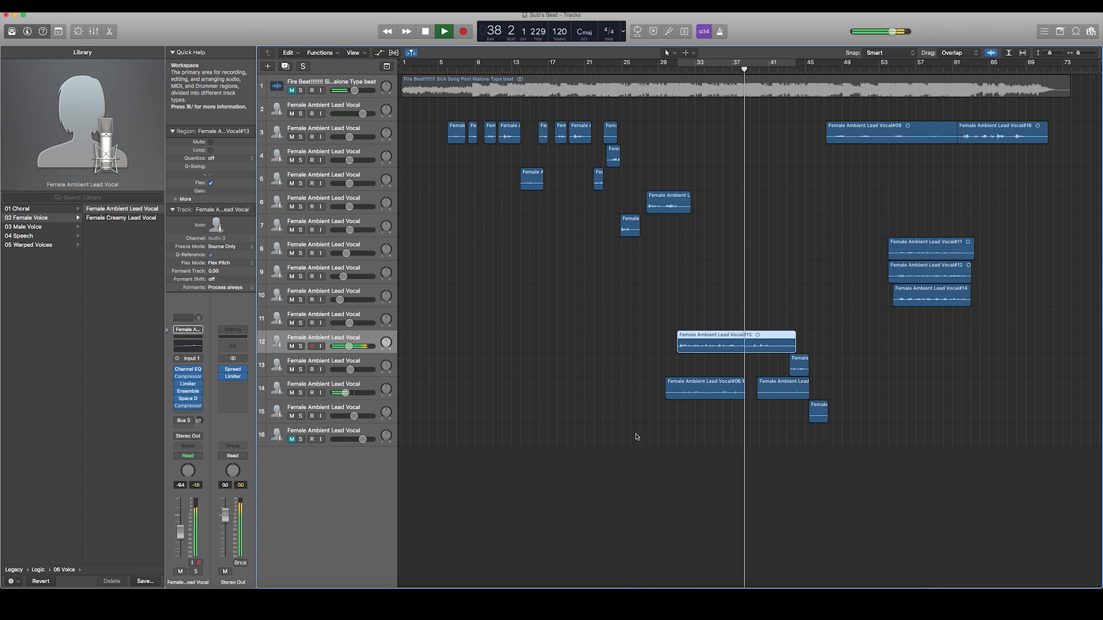
key("space")
Solo track 12, return the playhead to bar 31, and view the track's Ensemble plug-in settings
key("super+Down")
key("super+Down")
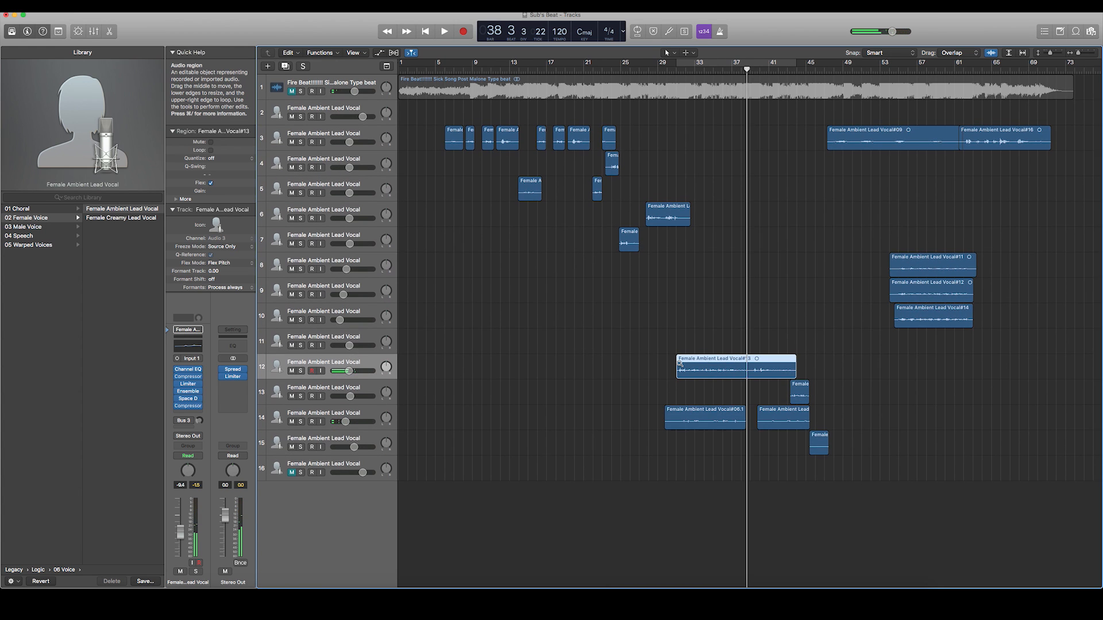
key("super+Right")
key("super+Right")
key("super+Right")
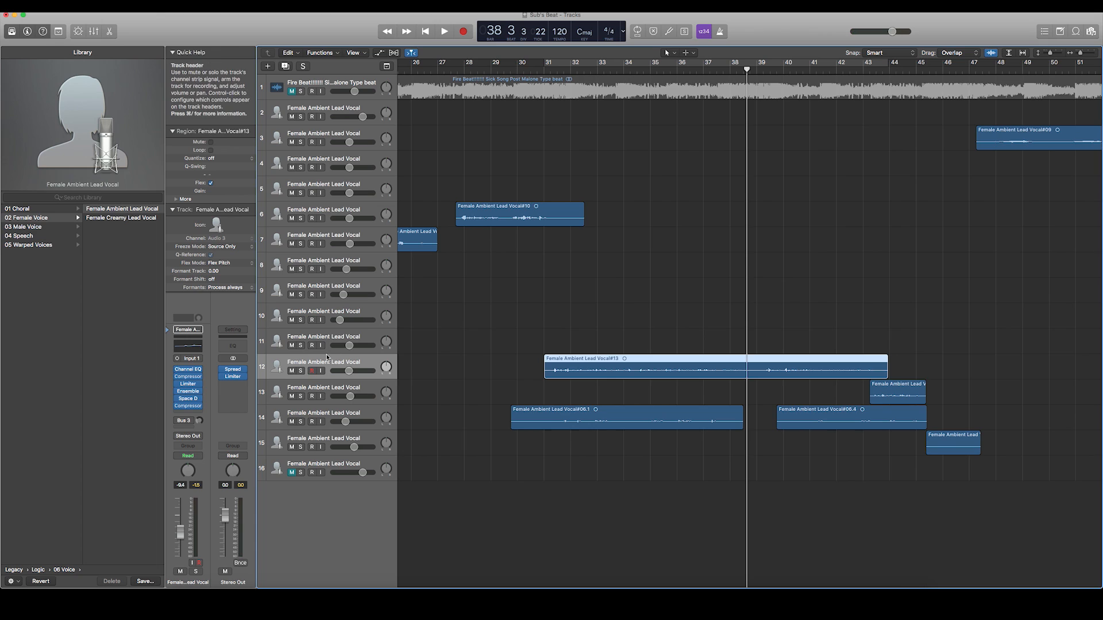
left_click(301, 371)
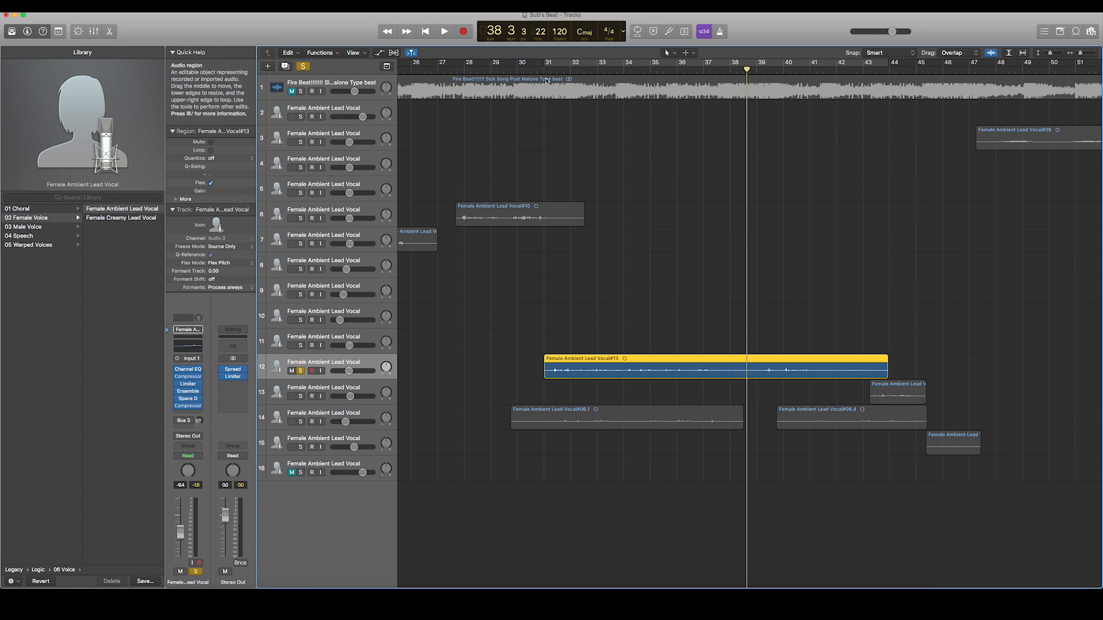
key("shift+Return")
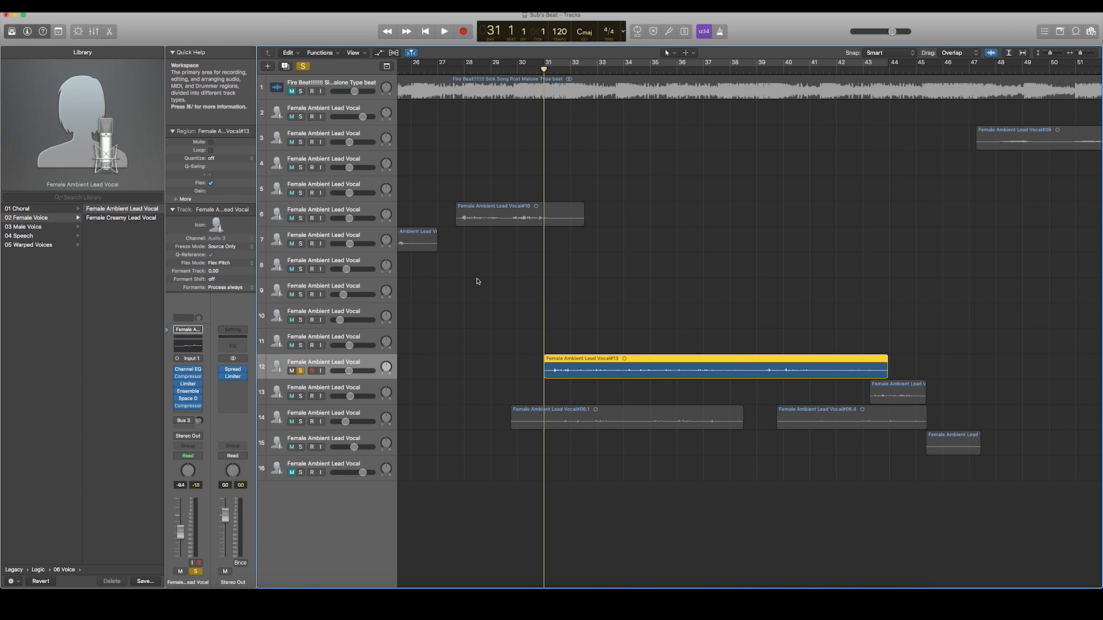
left_click(189, 391)
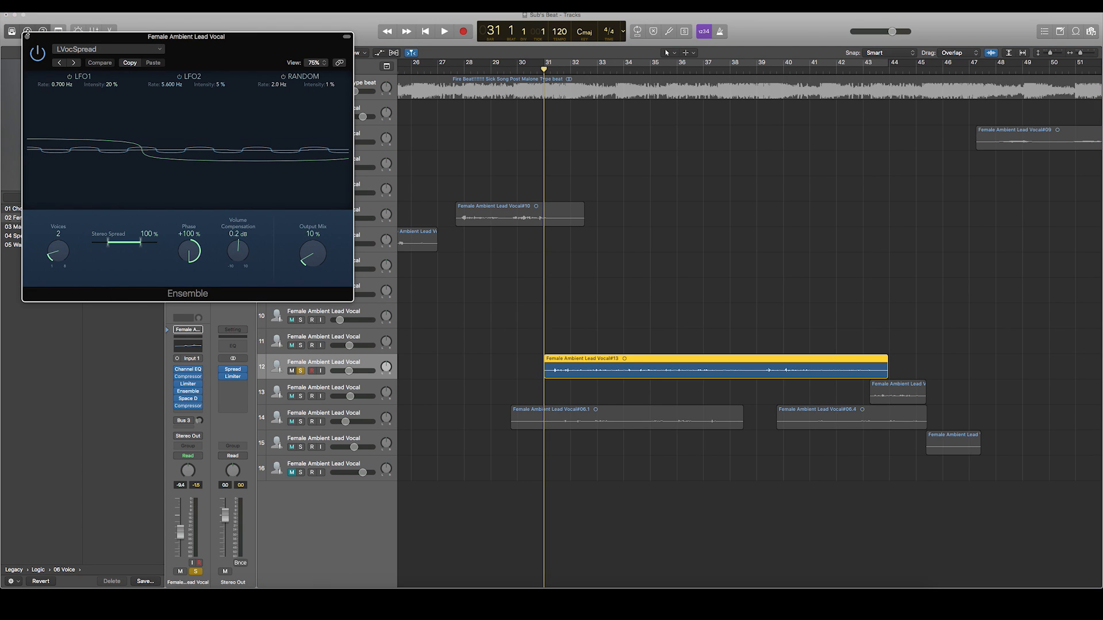
left_click(27, 38)
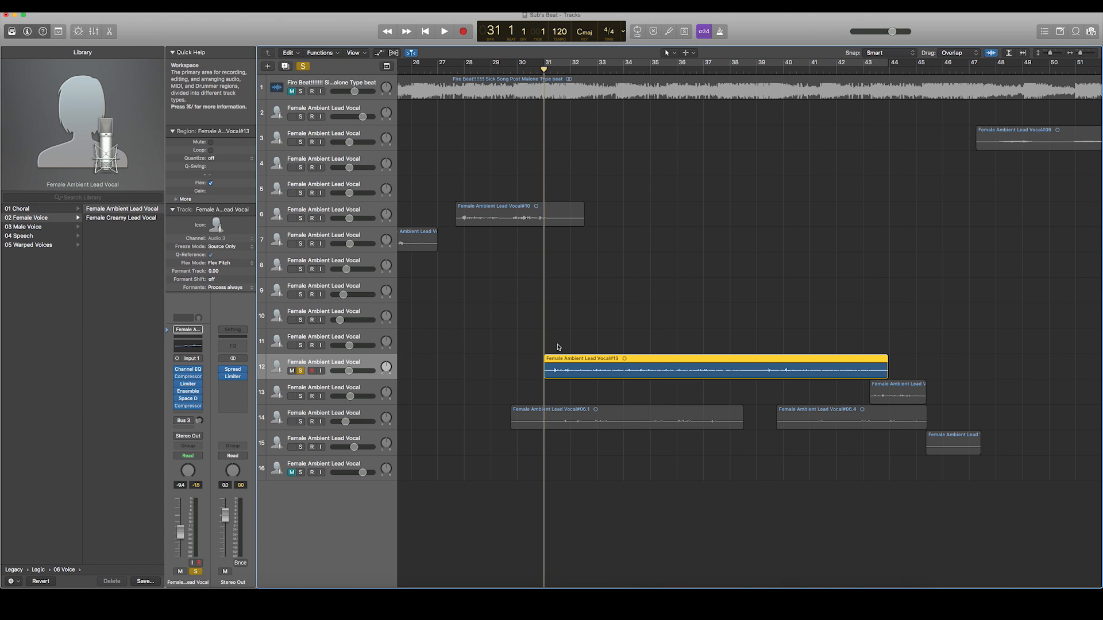
Compare the Space Designer output settings of tracks 12 and 6, and close track 6's plug-in window
left_click(185, 399)
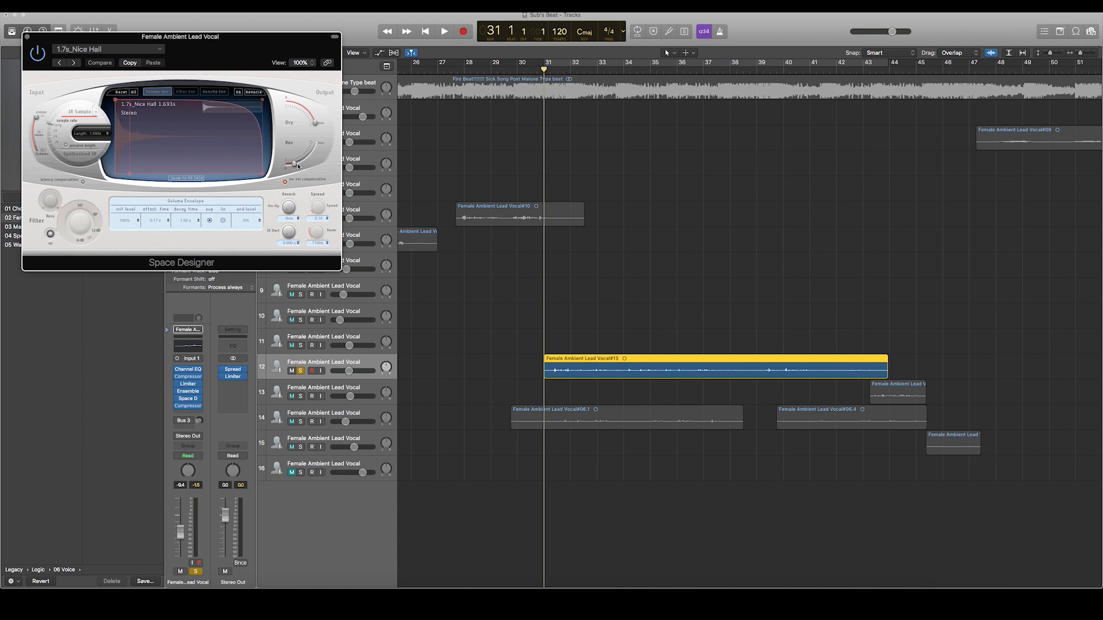
left_click_drag(302, 47, 880, 251)
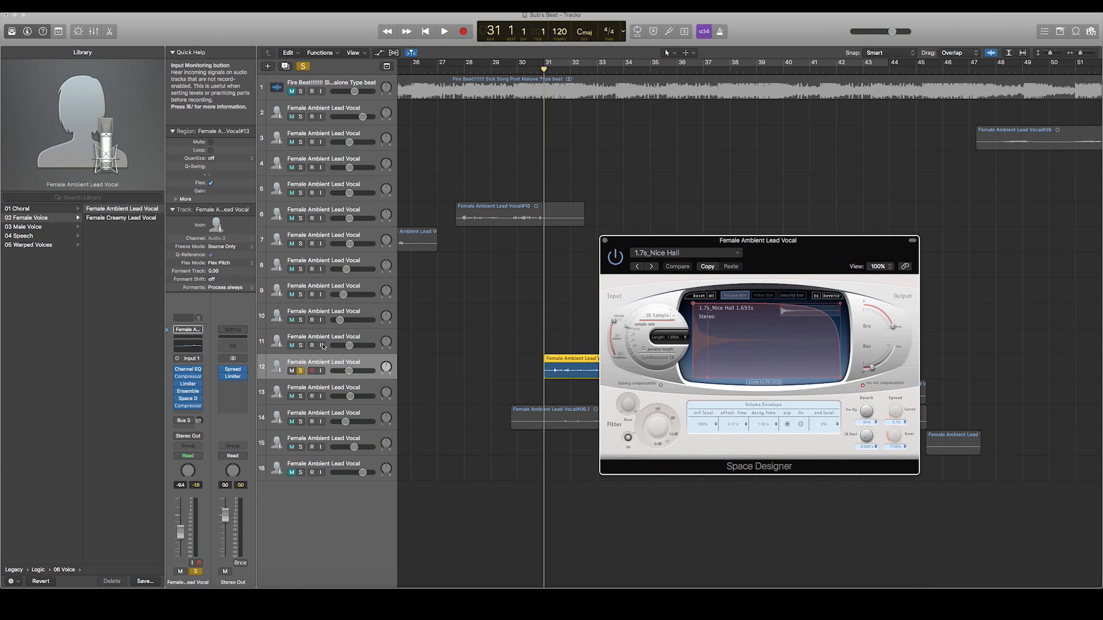
left_click(371, 218)
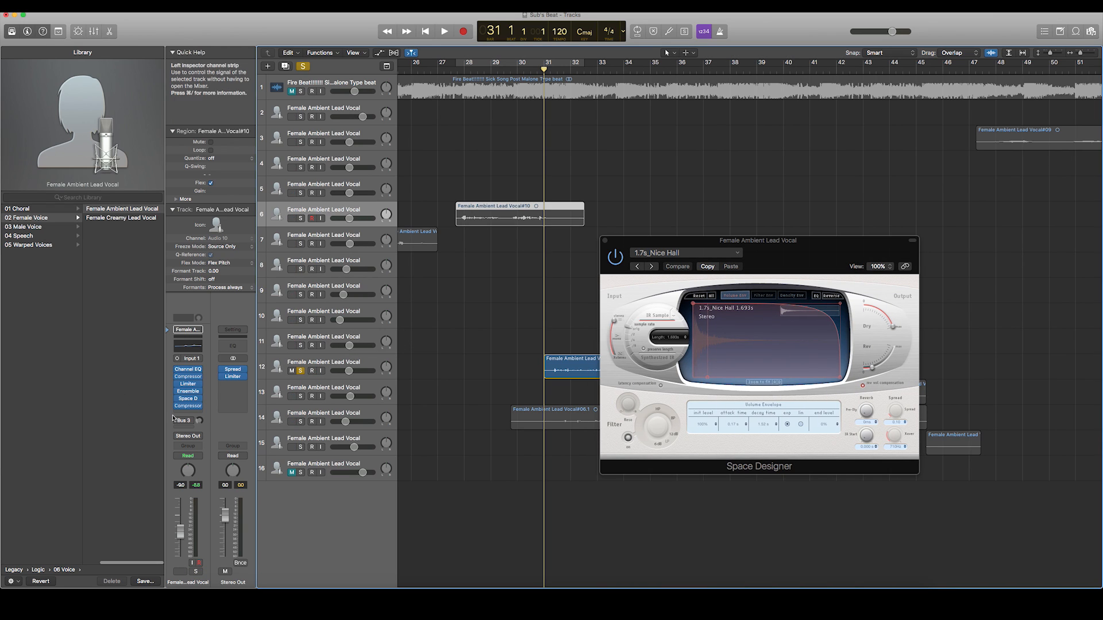
left_click(187, 399)
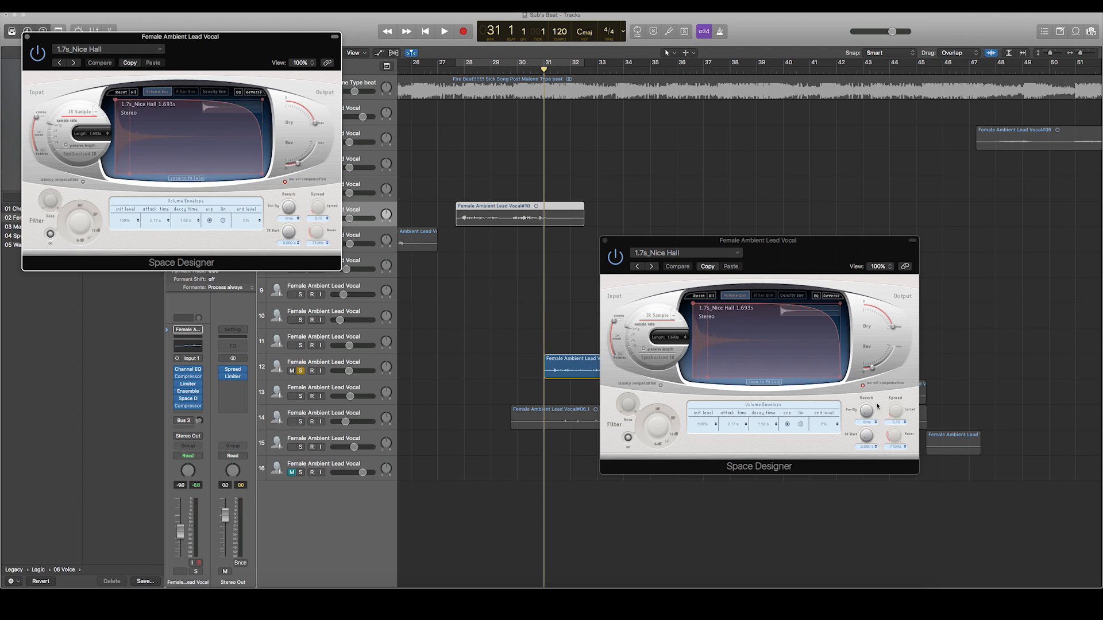
left_click(873, 370)
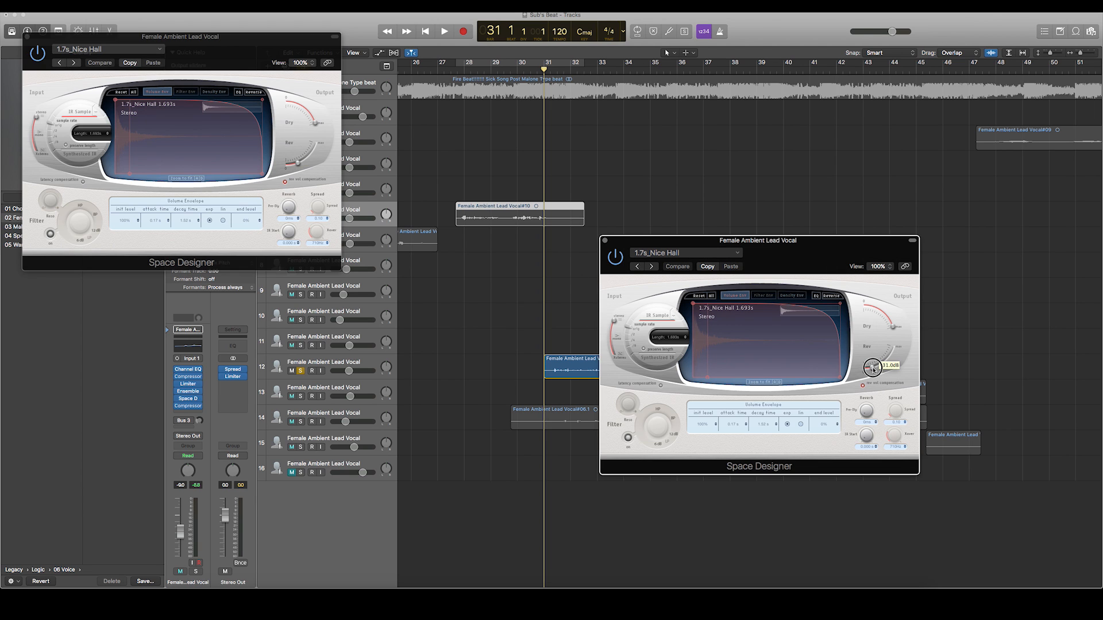
mouse_move(1, 13)
left_click(48, 32)
left_click(27, 36)
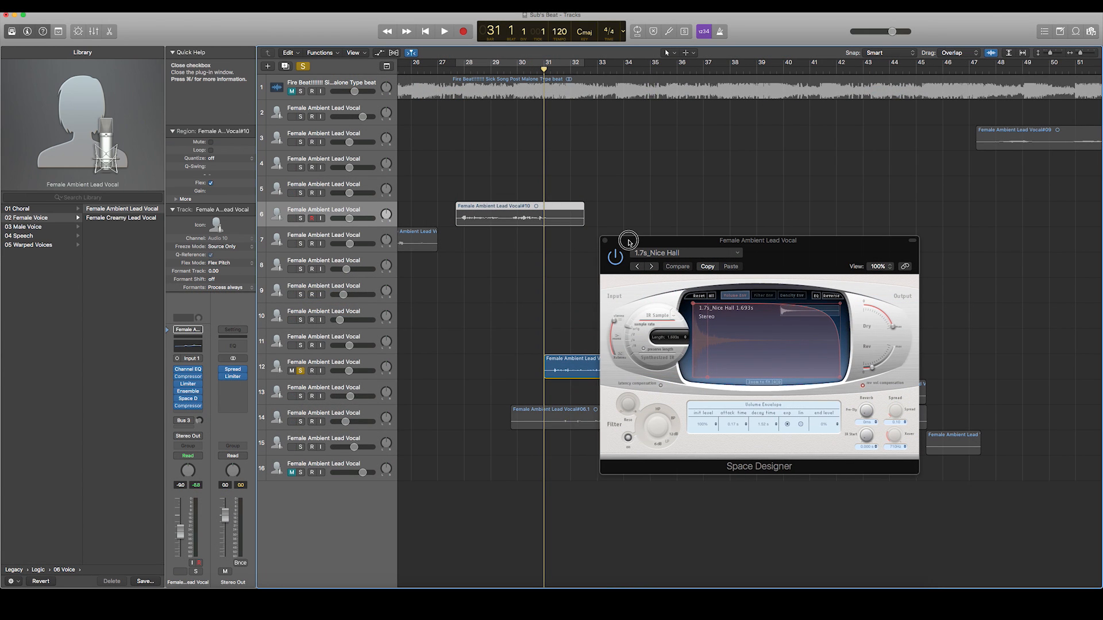
Play the soloed track 12 from bar 31 while adjusting its Space Designer reverb output level, and close the plug-in
left_click_drag(628, 241, 94, 144)
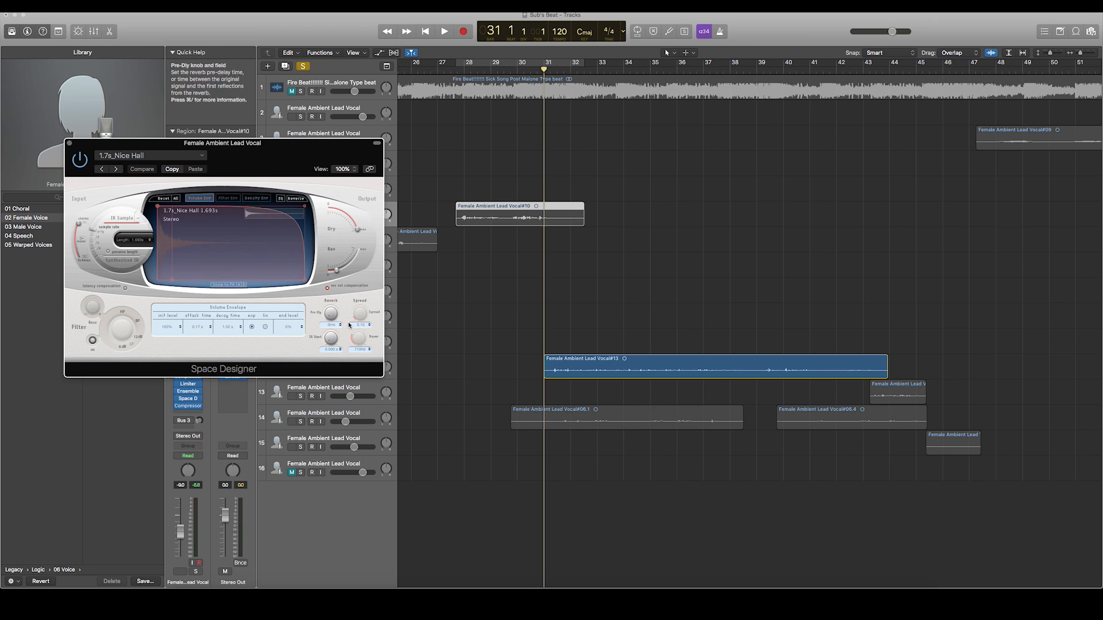
key("space")
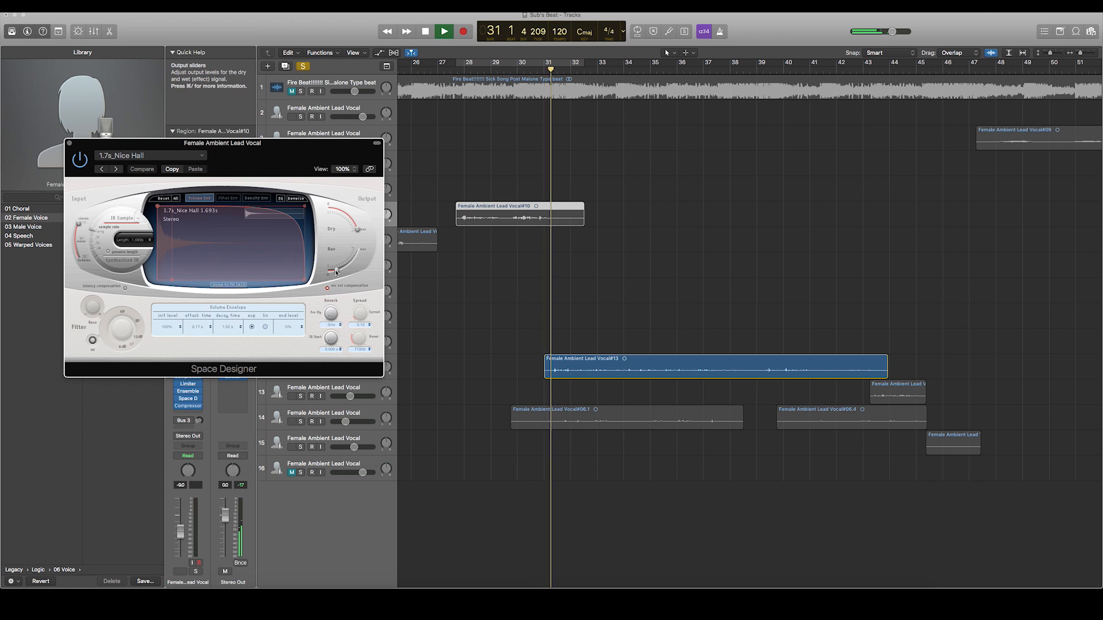
left_click_drag(339, 274, 338, 274)
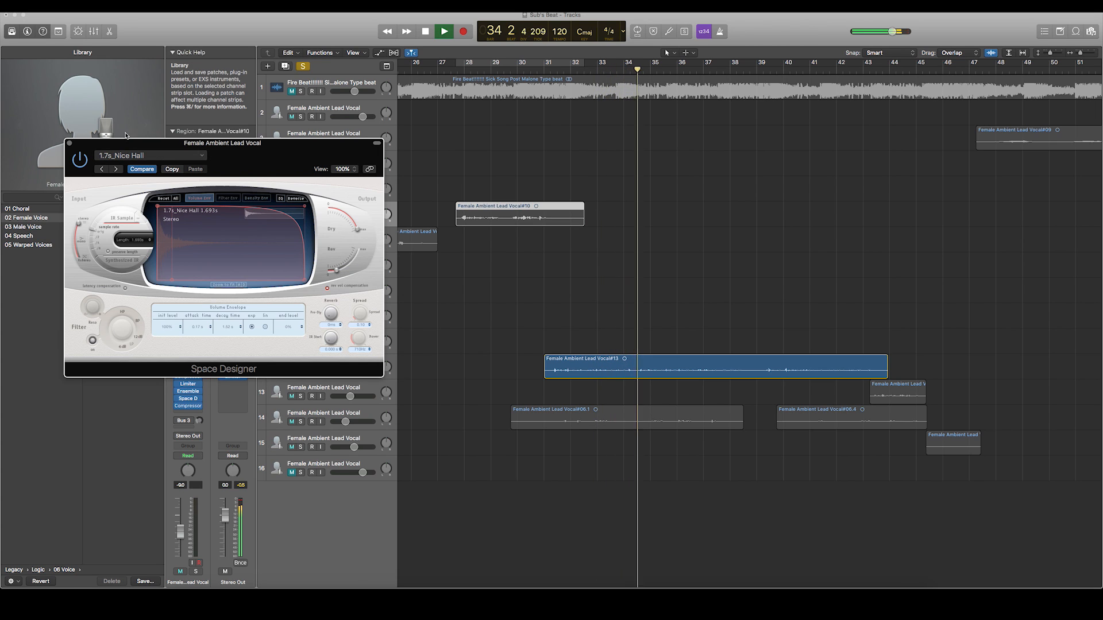
left_click(69, 143)
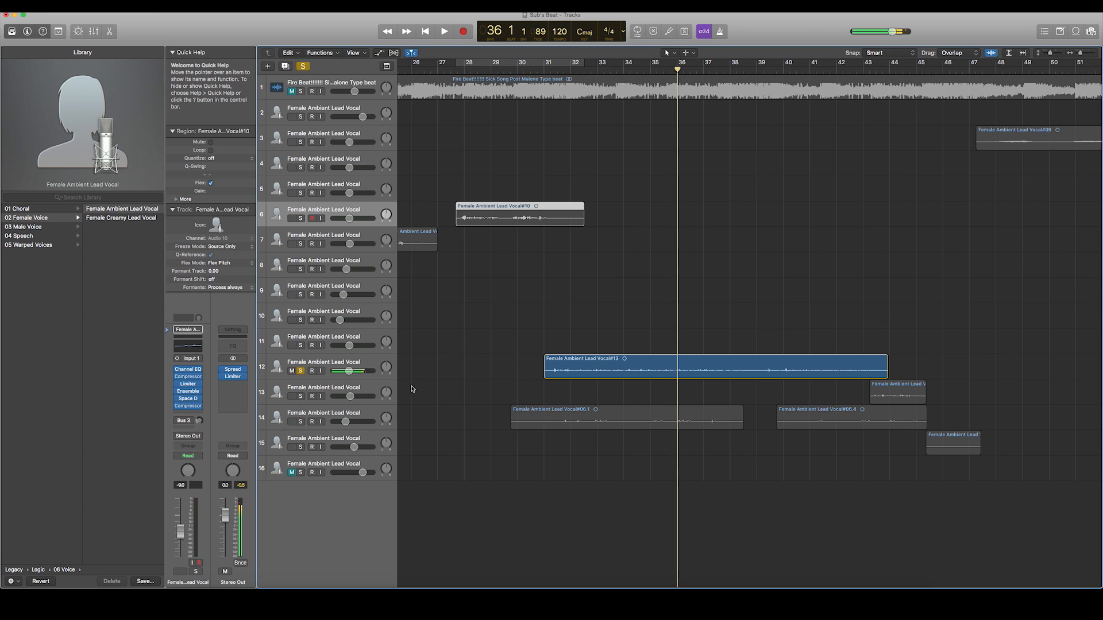
Add track 14 to the solo with track 12 and play both from bar 31
left_click(363, 364)
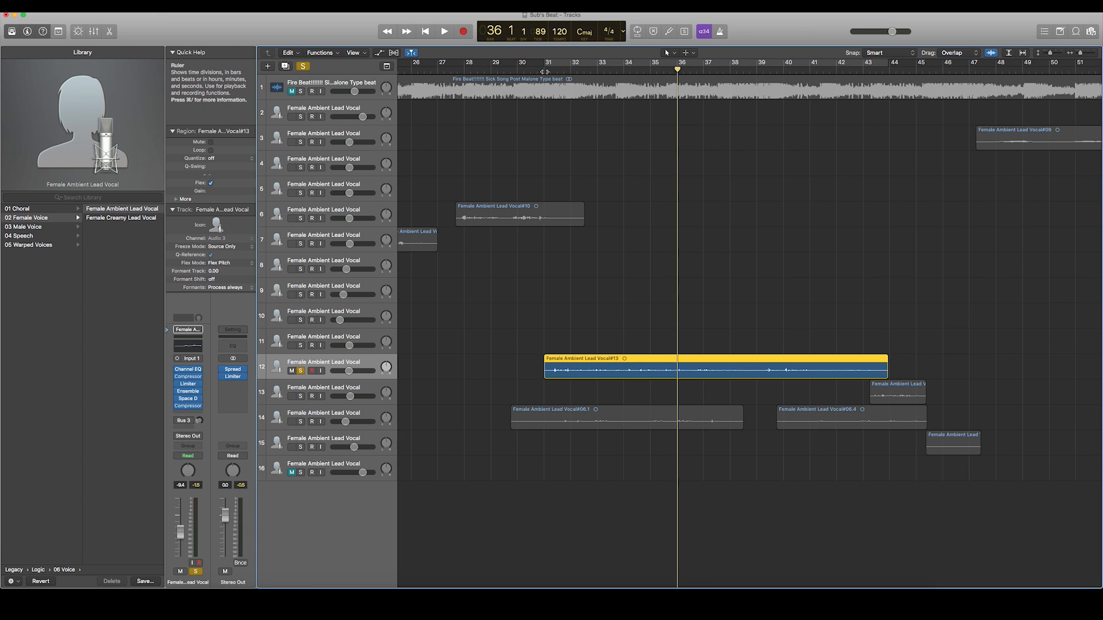
left_click(300, 422)
left_click(546, 63)
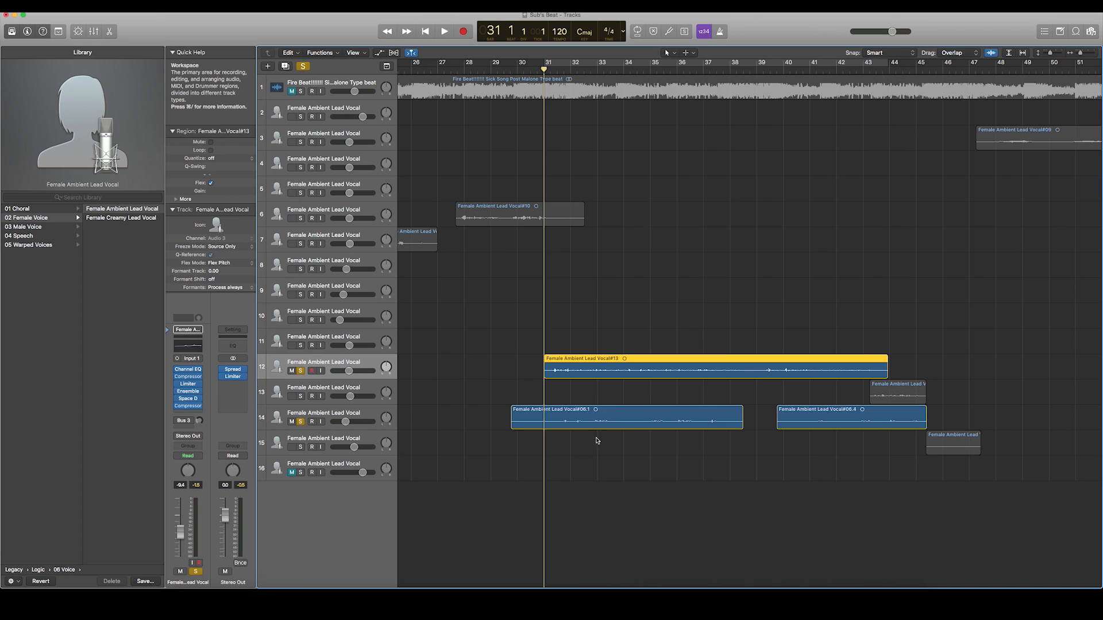
key("space")
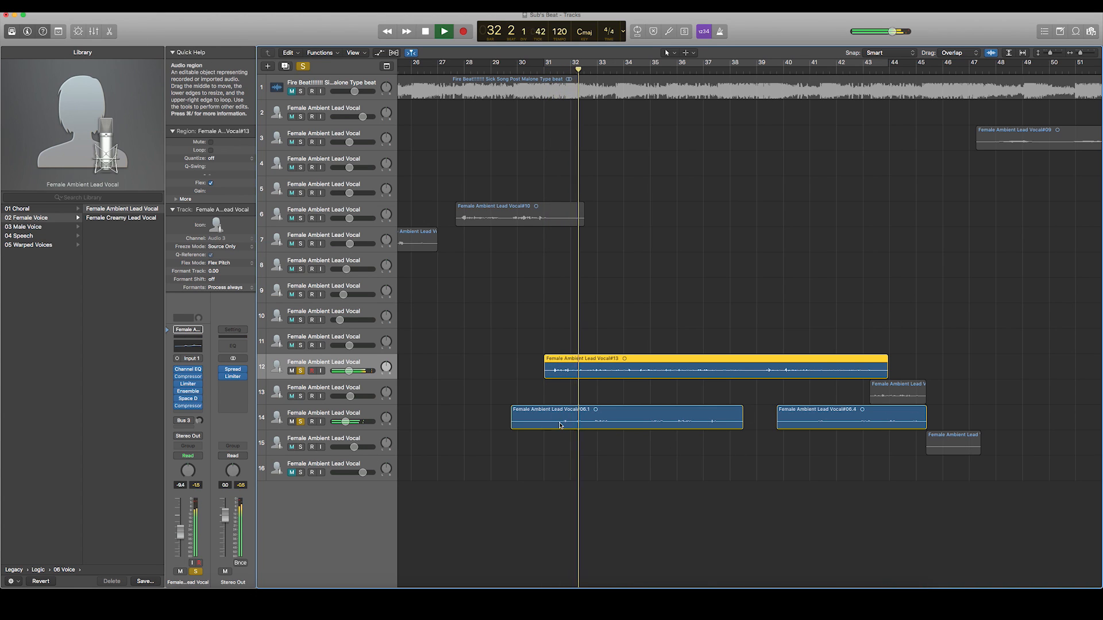
Remove track 12's solo, play track 14 alone from bar 31, and stop playback
left_click(301, 371)
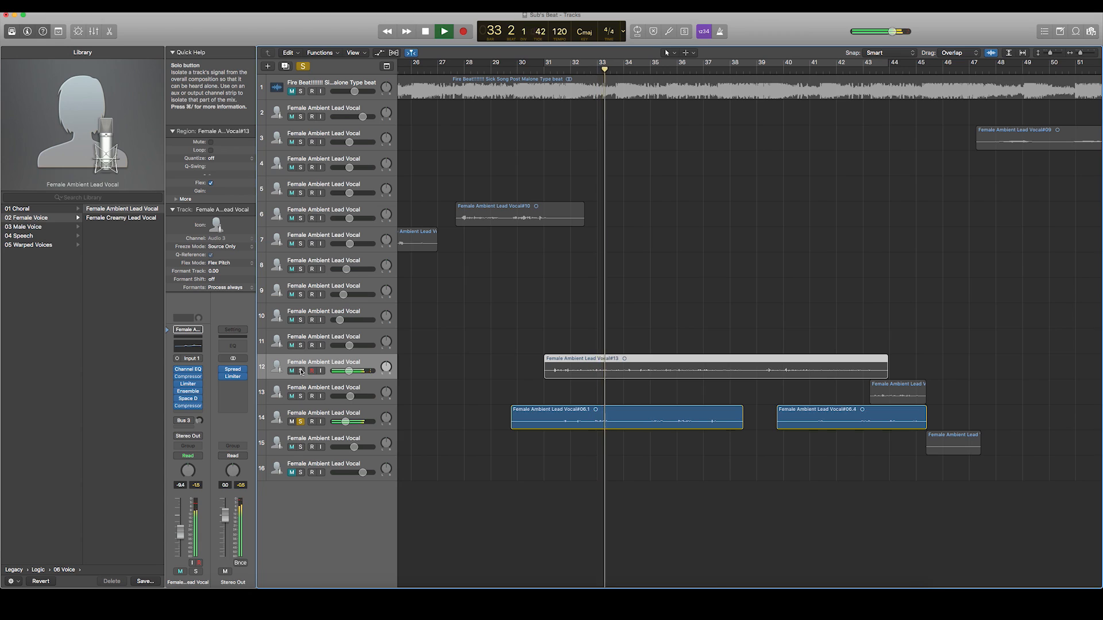
left_click(550, 64)
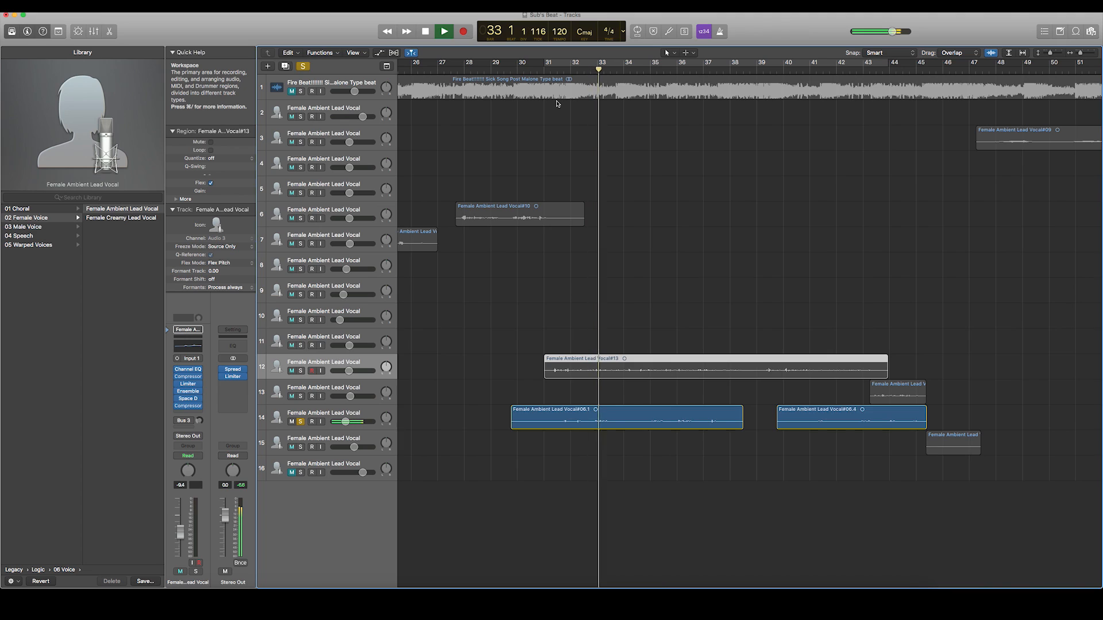
key("space")
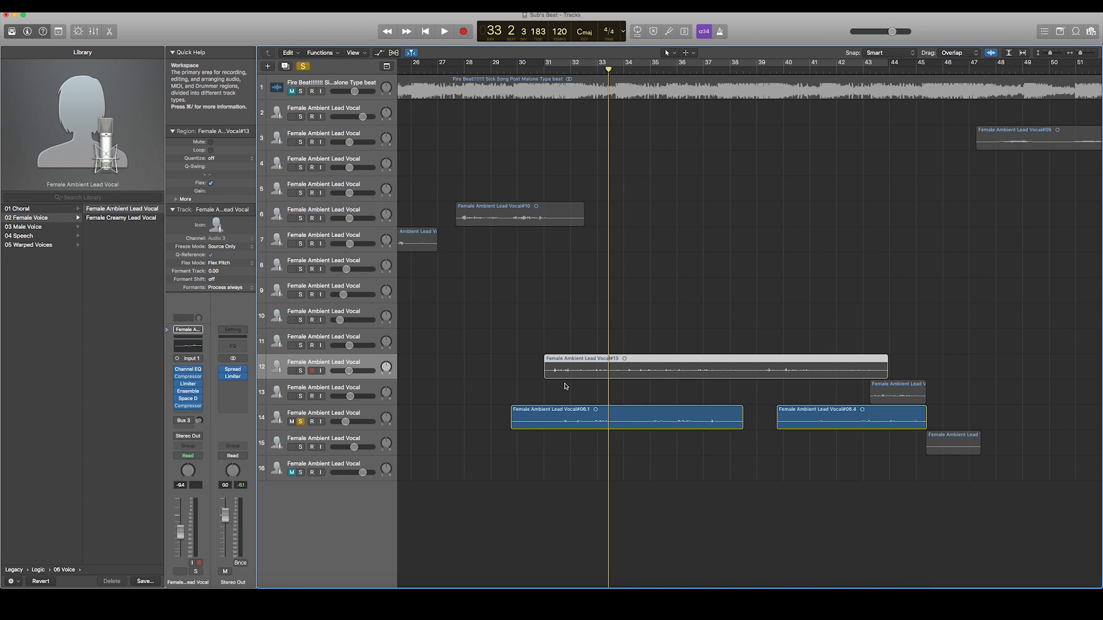
Switch the solo from track 14 to track 12 and play it from bar 31
left_click(300, 371)
left_click(300, 422)
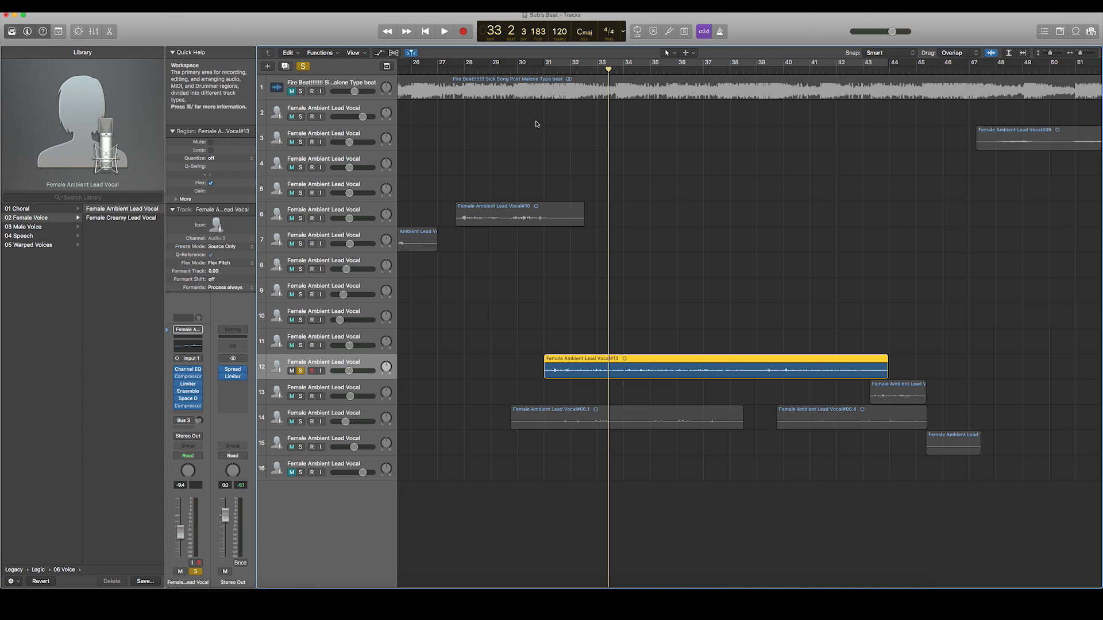
left_click(542, 70)
key("space")
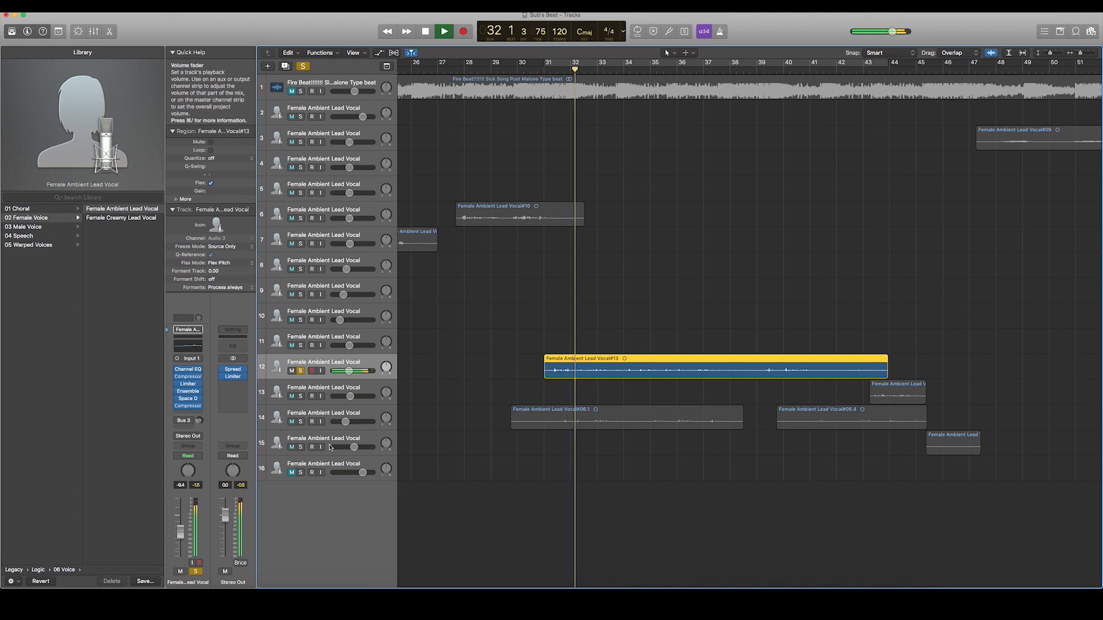
Bring track 14 into the solo during playback, stop, and remove track 12's solo
left_click(301, 422)
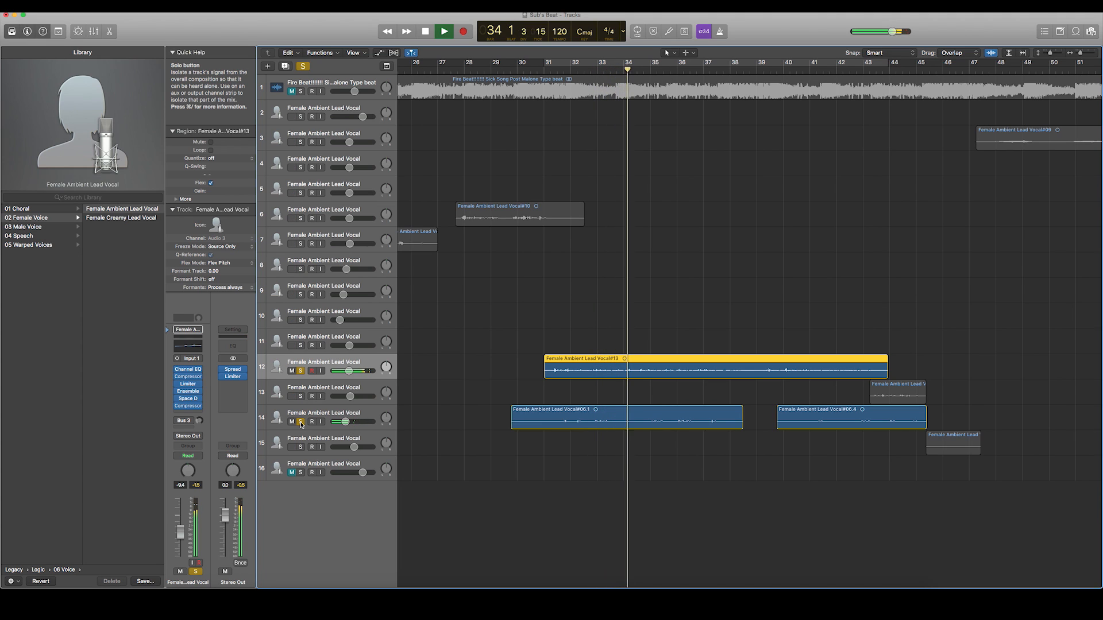
key("space")
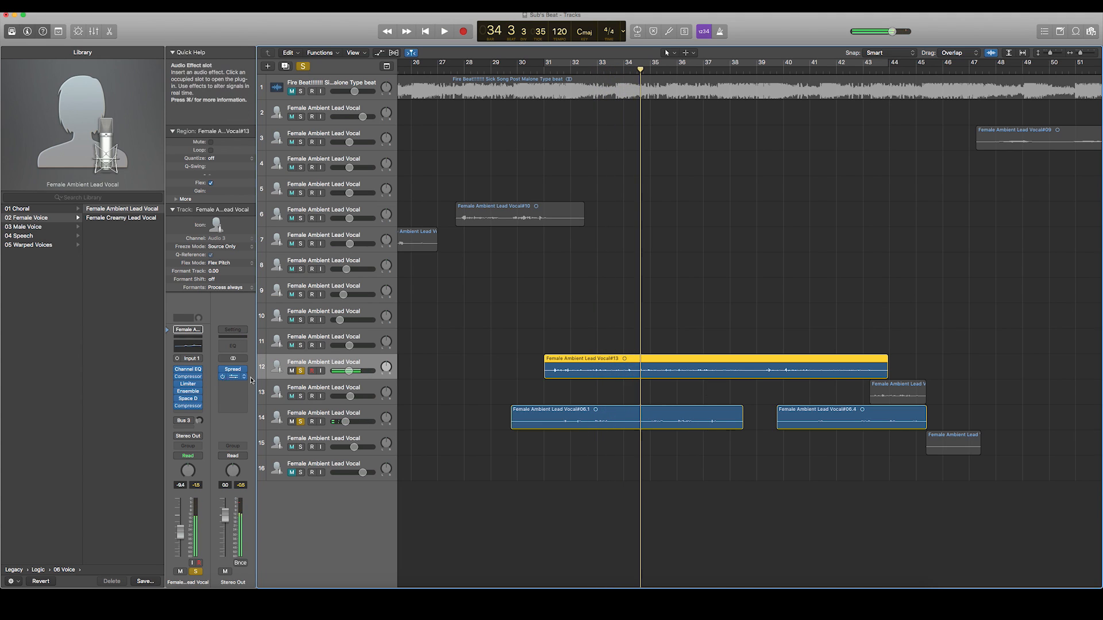
left_click(302, 372)
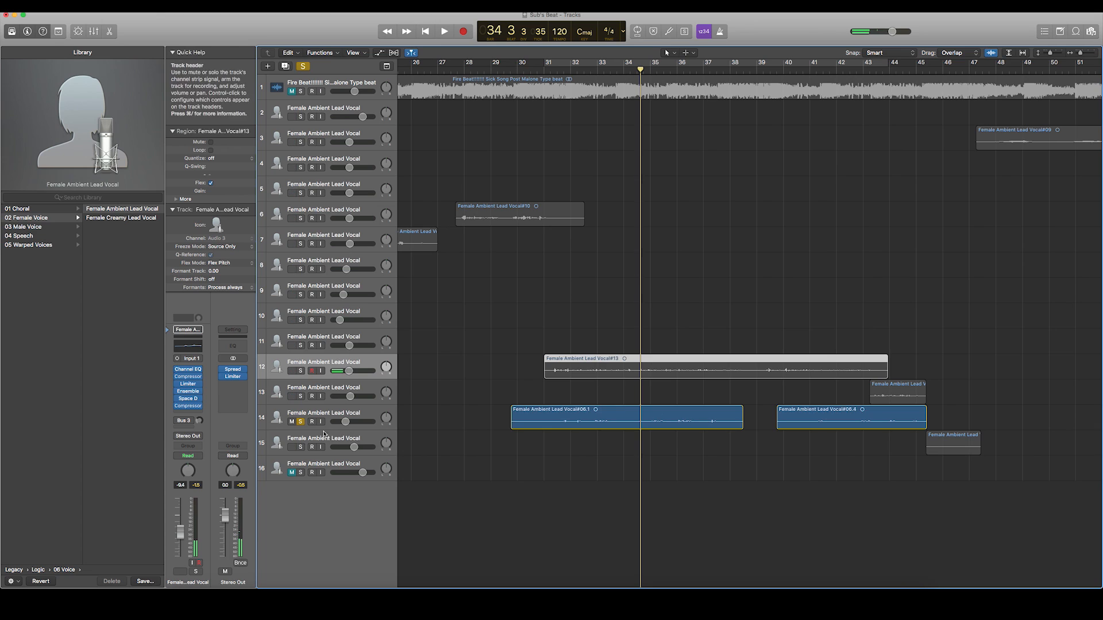
Add track 13 to the solo with track 14 and play both from about bar 43
left_click(300, 396)
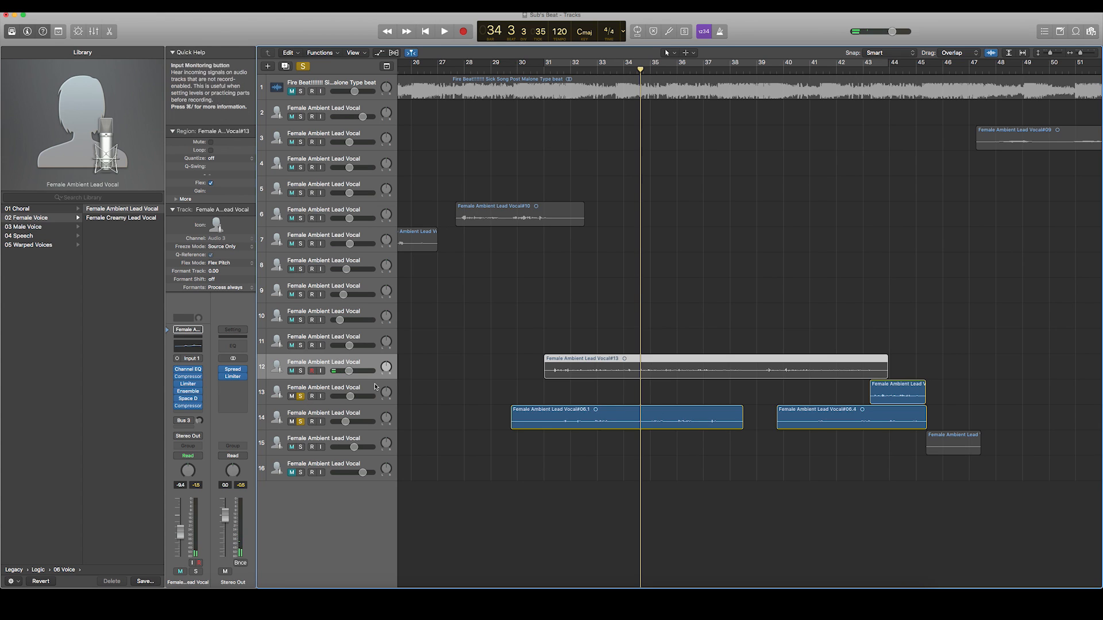
left_click(870, 71)
key("space")
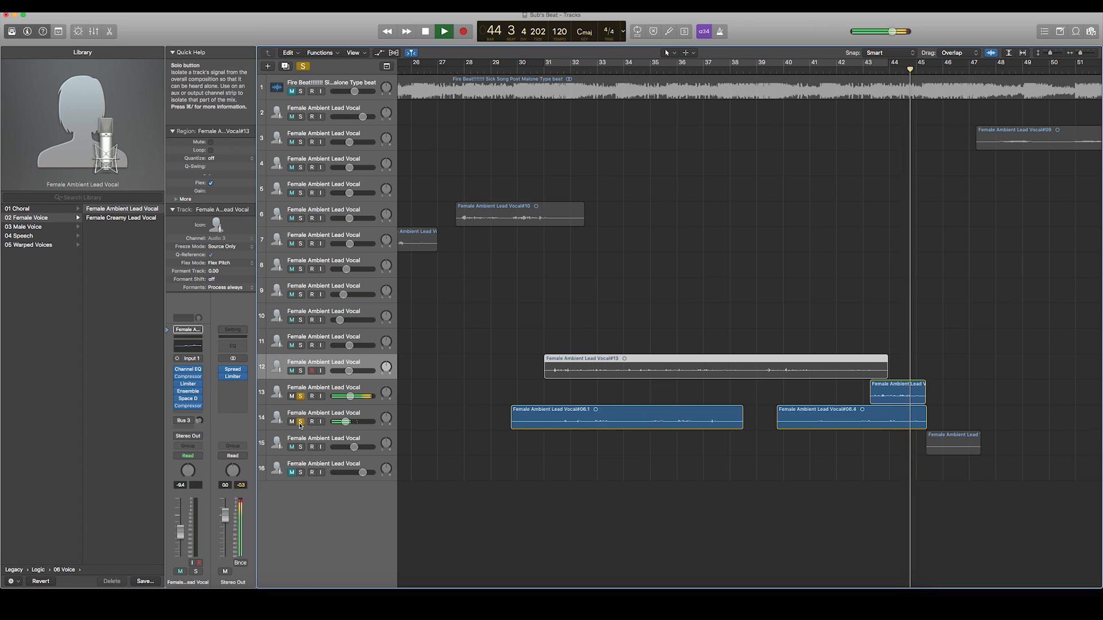
Add tracks 15 and 12 to the solo, replay the layered vocals from about bar 45, and stop playback
left_click(300, 447)
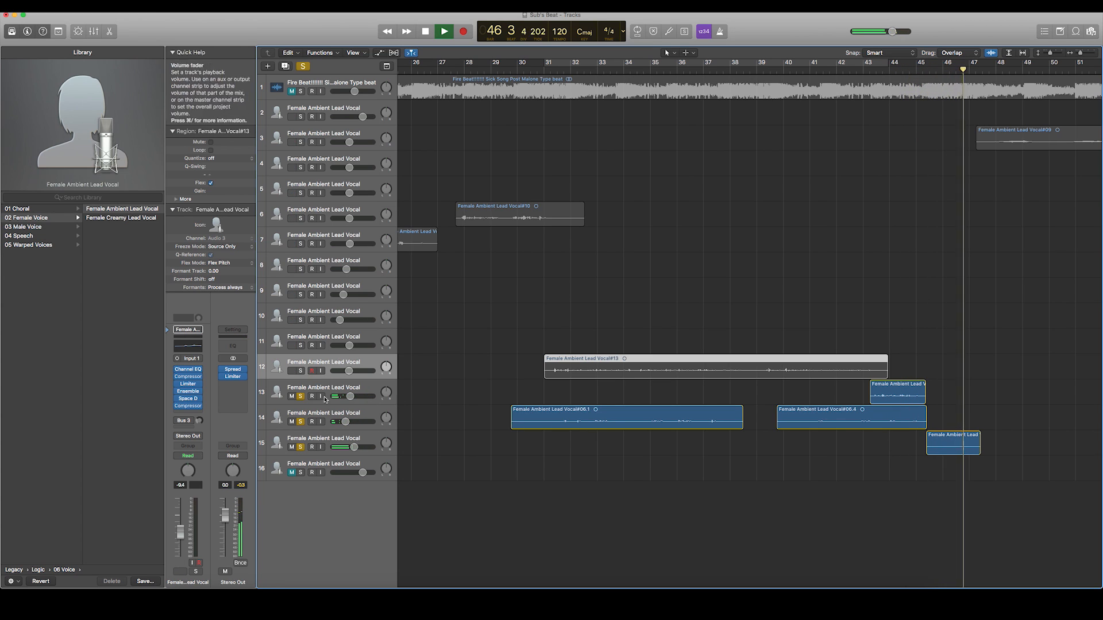
left_click(301, 371)
left_click(960, 475)
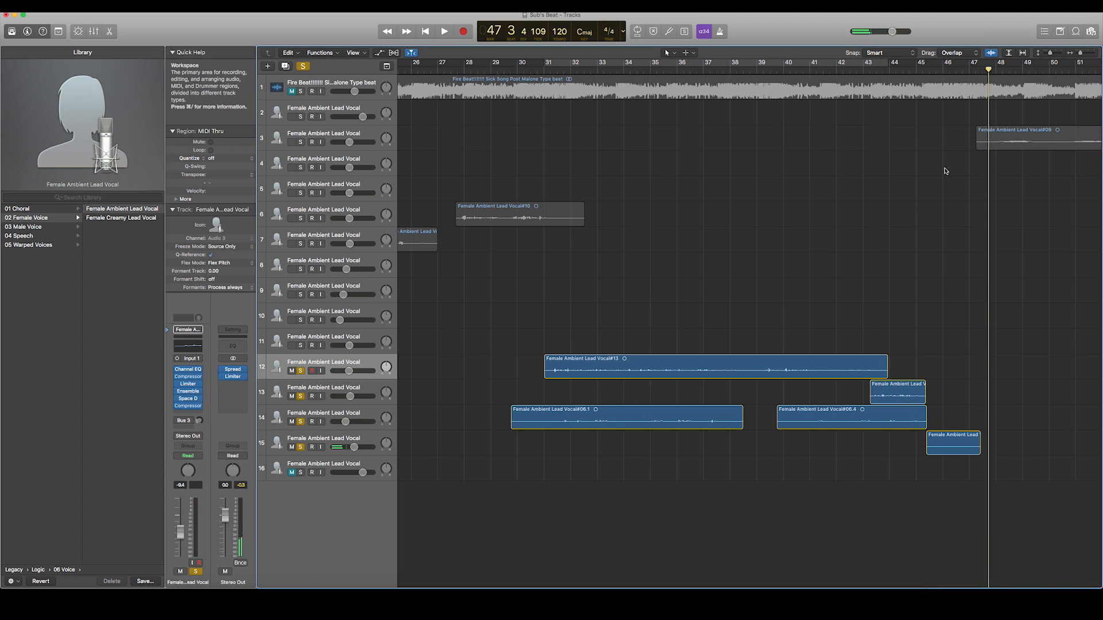
left_click(916, 68)
key("space")
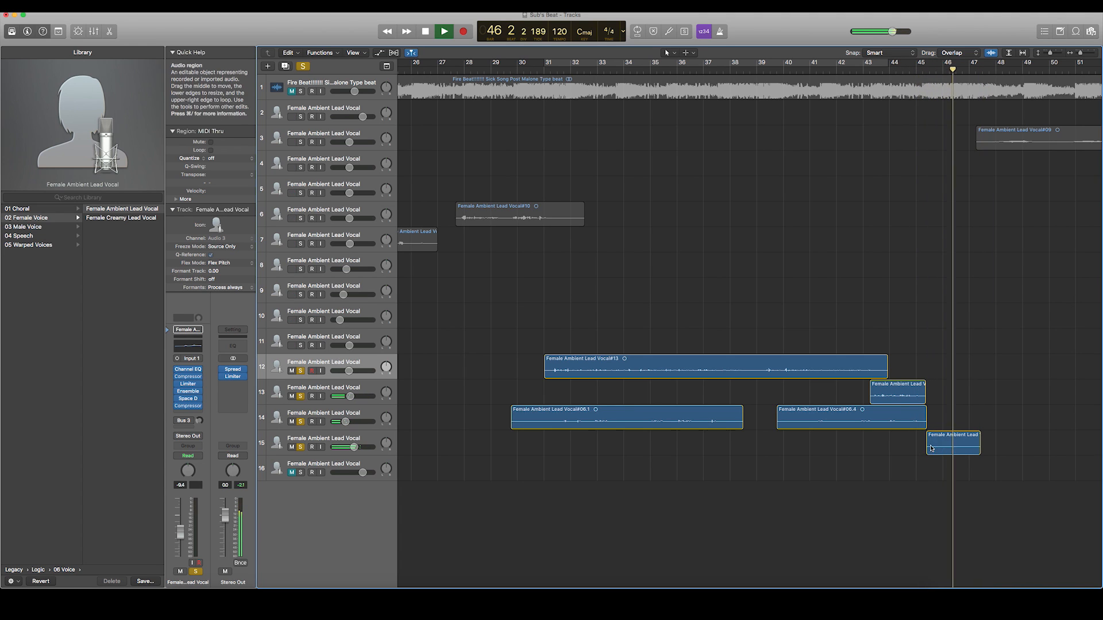
left_click(257, 441)
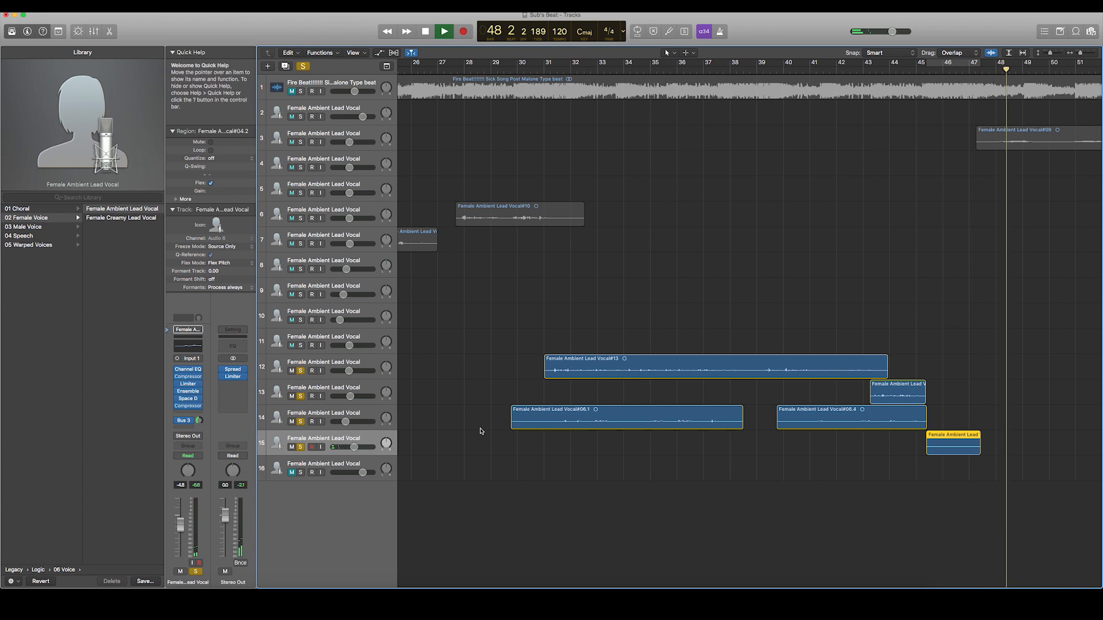
key("space")
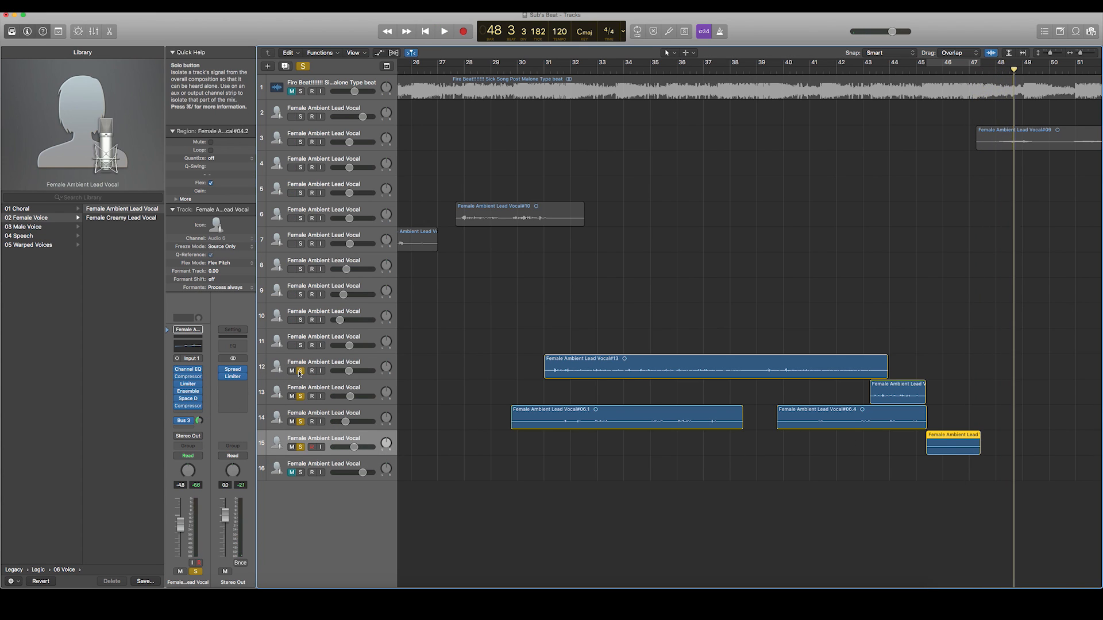
Clear the solos on tracks 12 to 15 and unmute the beat on track 1
left_click_drag(299, 371, 301, 446)
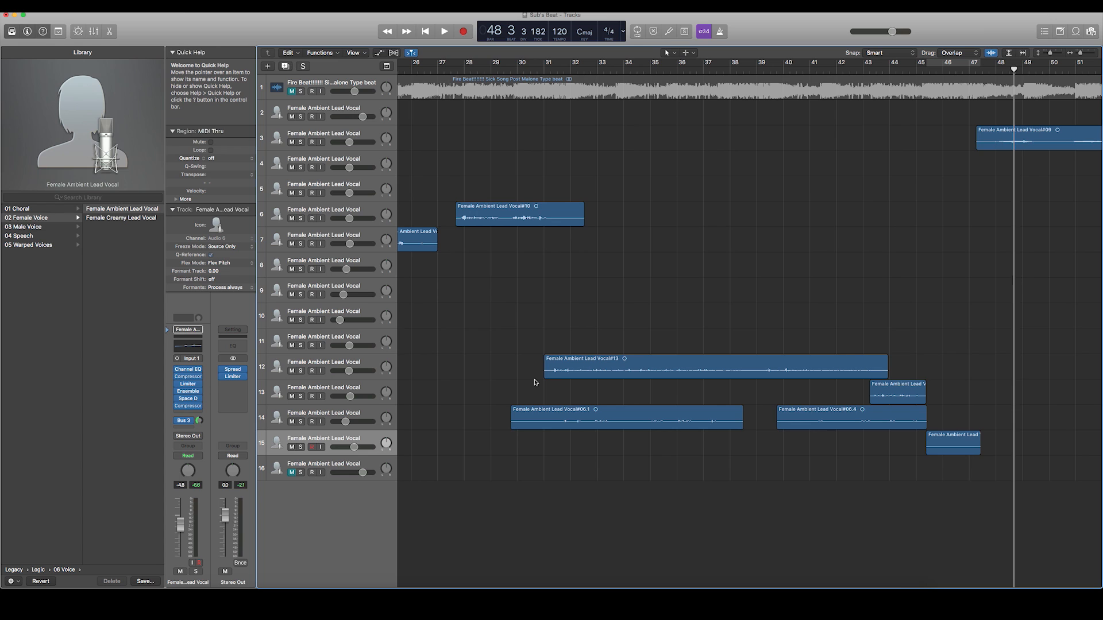
scroll(549, 367, "down", 5)
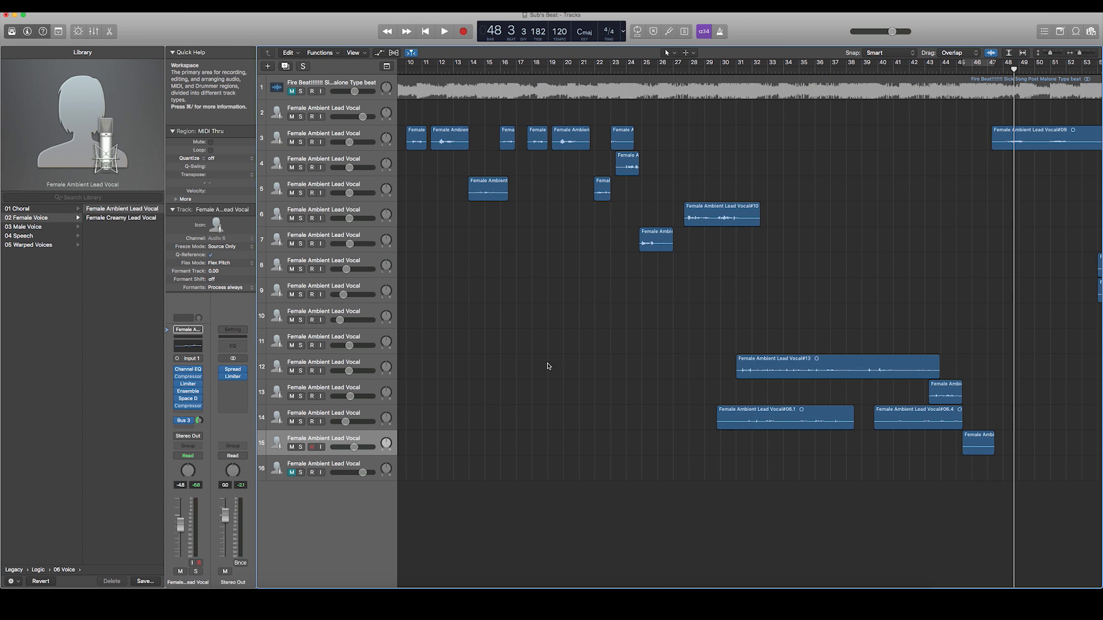
scroll(547, 366, "down", 8)
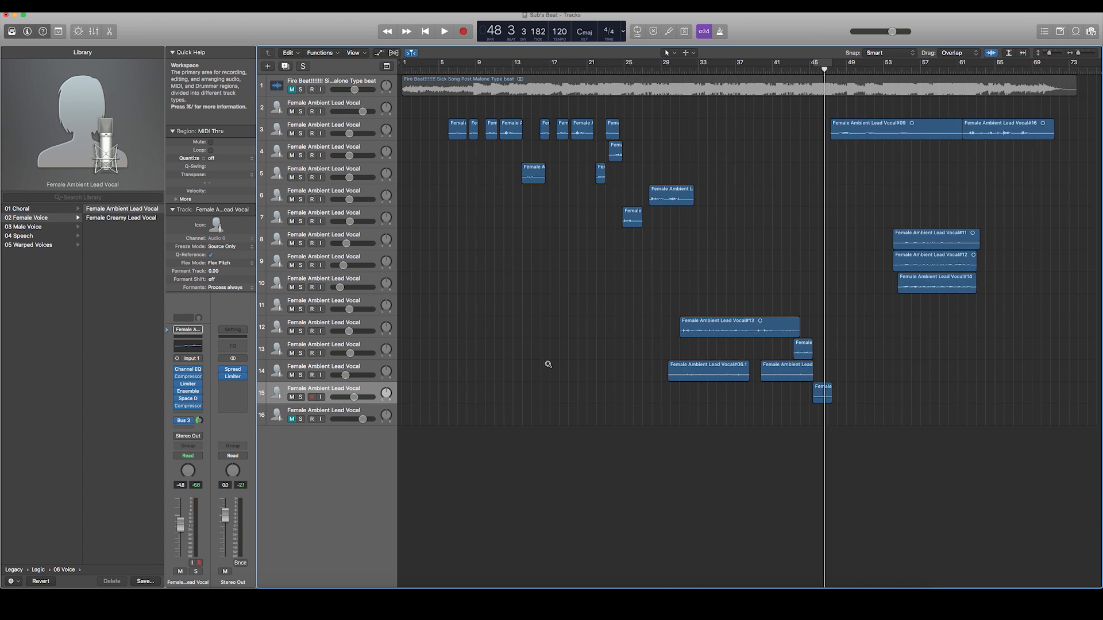
scroll(540, 364, "up", 4)
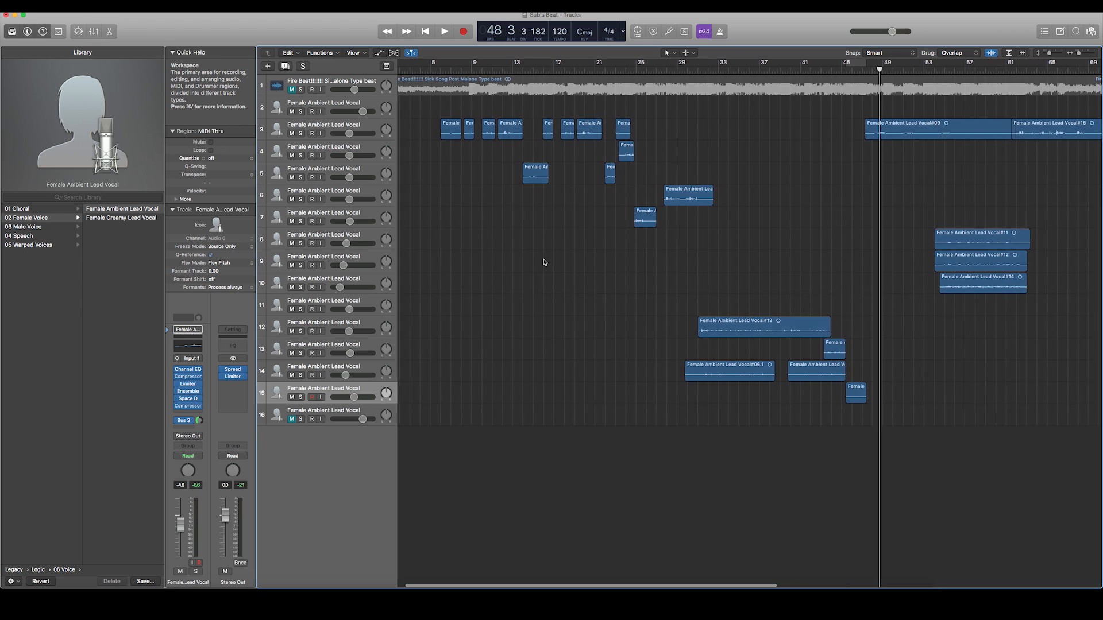
scroll(531, 222, "down", 3)
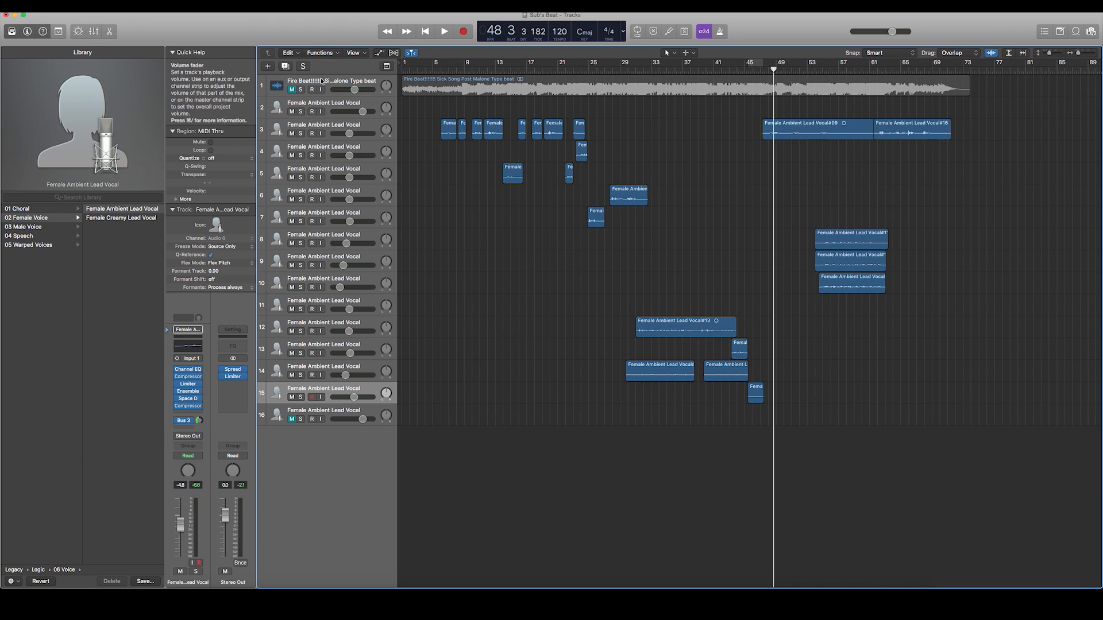
left_click(292, 91)
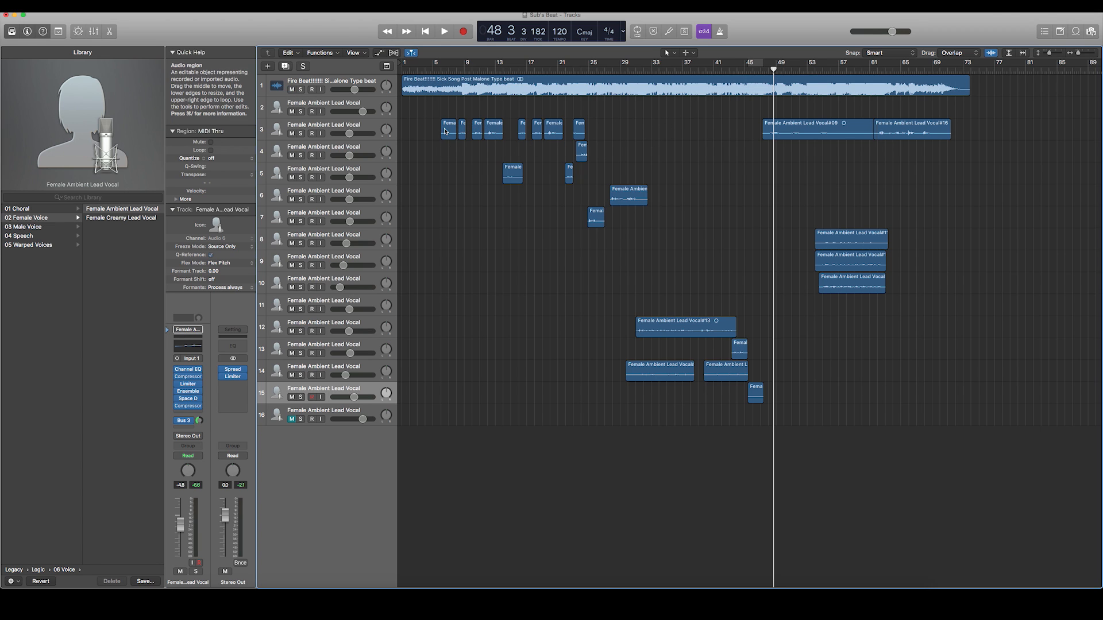
Copy the first eight vocal regions of track 3, starting at bar 6, onto track 2 at the same positions
left_click(441, 69)
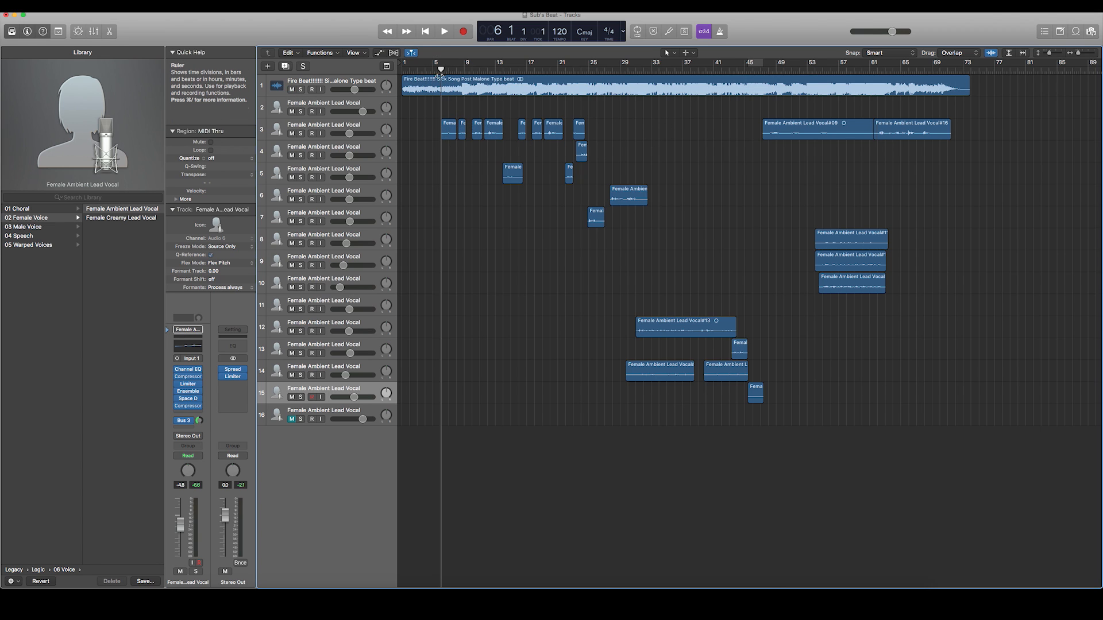
left_click_drag(420, 117, 642, 135)
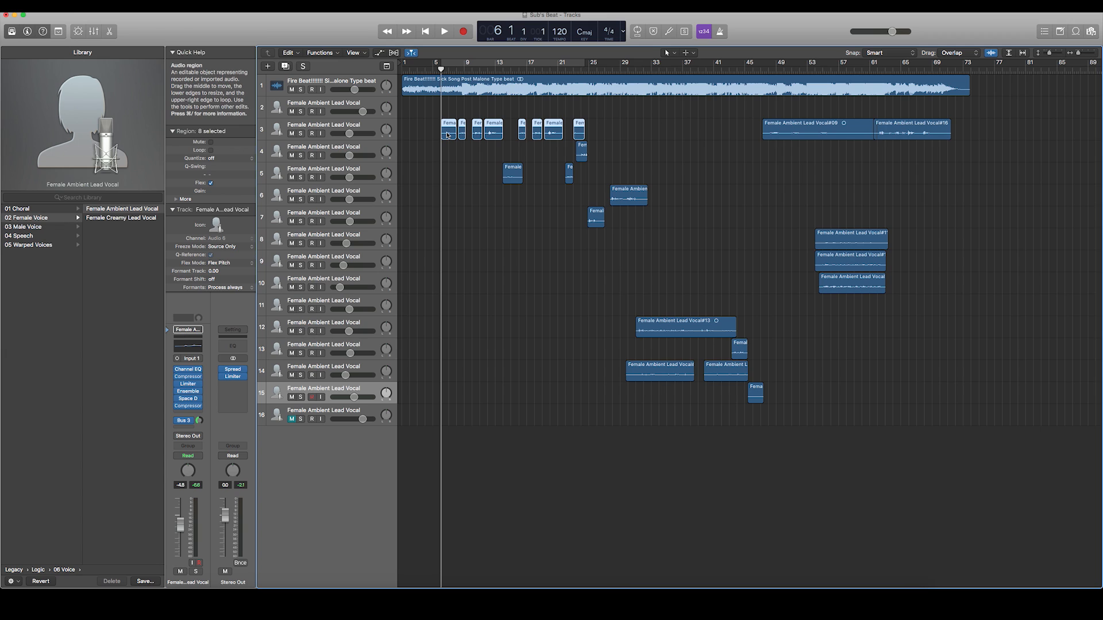
left_click_drag(448, 124, 448, 102)
Mute track 3, play the copied vocals on track 2 with the beat from bar 6, and return the playhead there
left_click(290, 139)
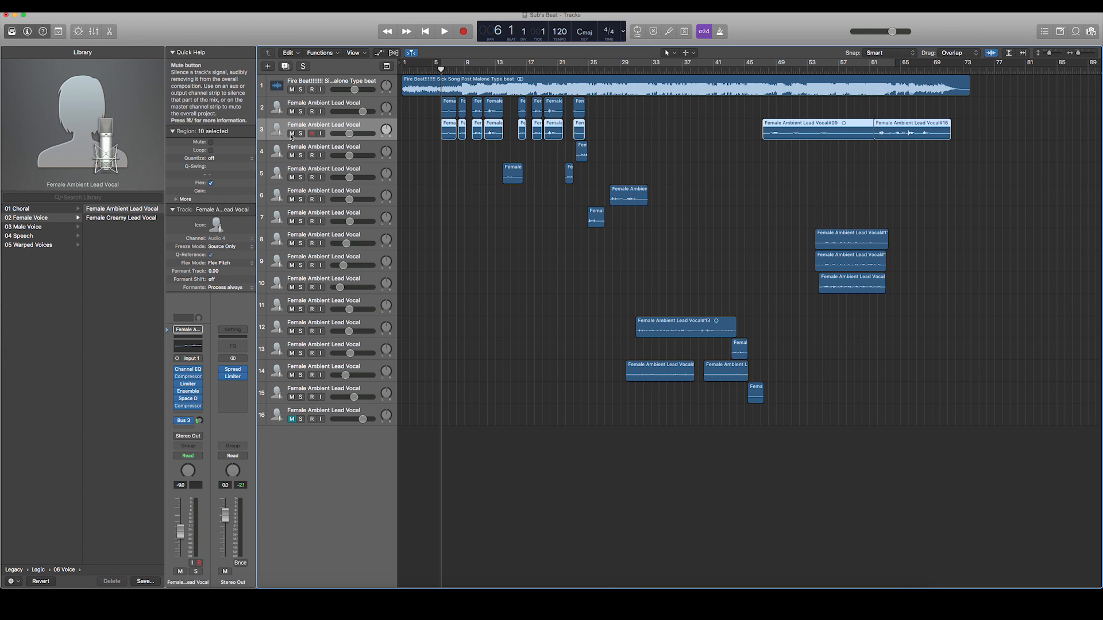
left_click(292, 134)
key("space")
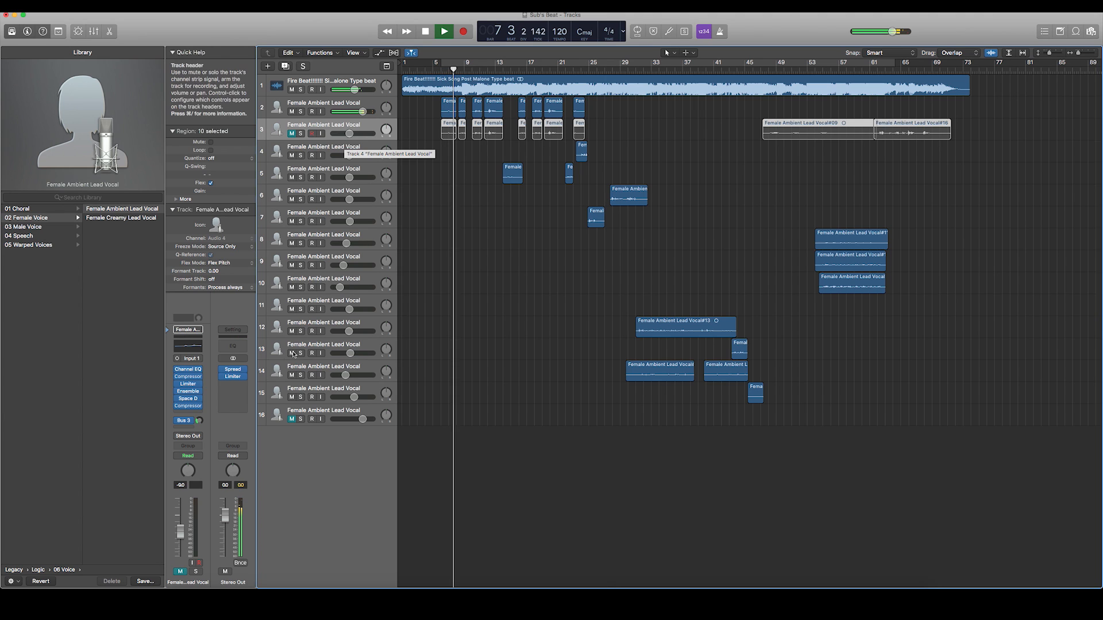
left_click(176, 421)
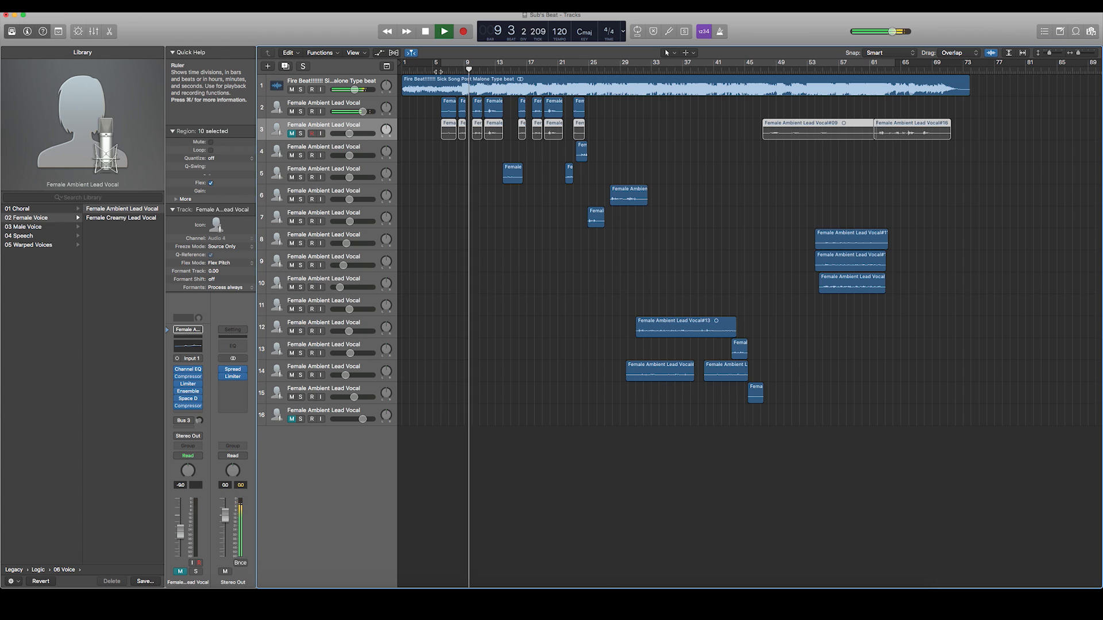
key("space")
left_click(441, 63)
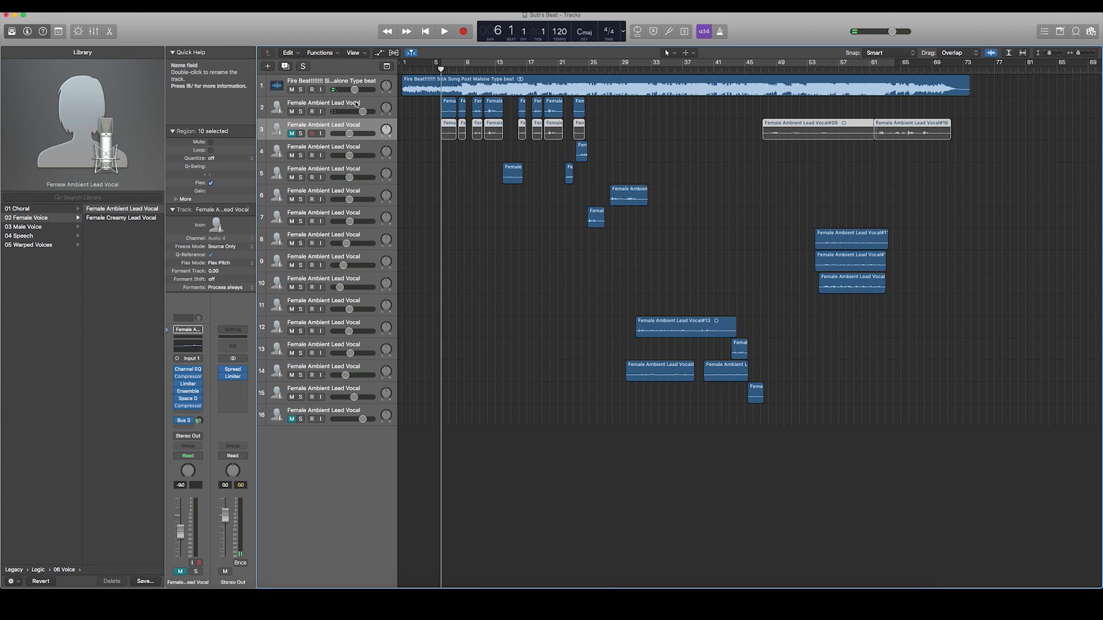
Play track 2 from bar 6, lower its volume to about track 3's level, and stop playback
left_click(323, 104)
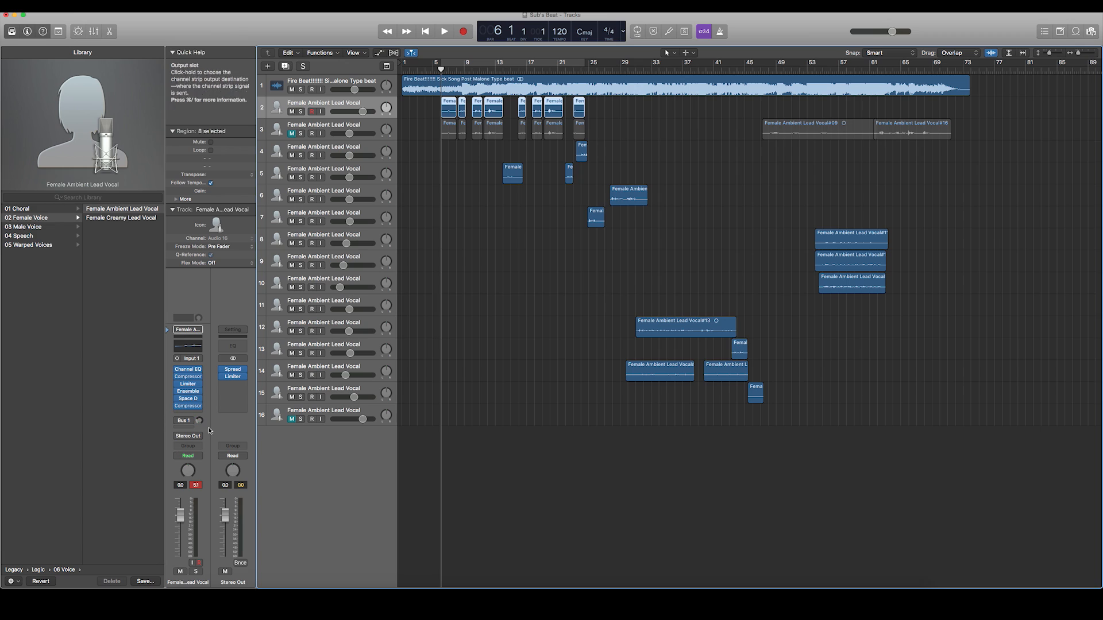
key("space")
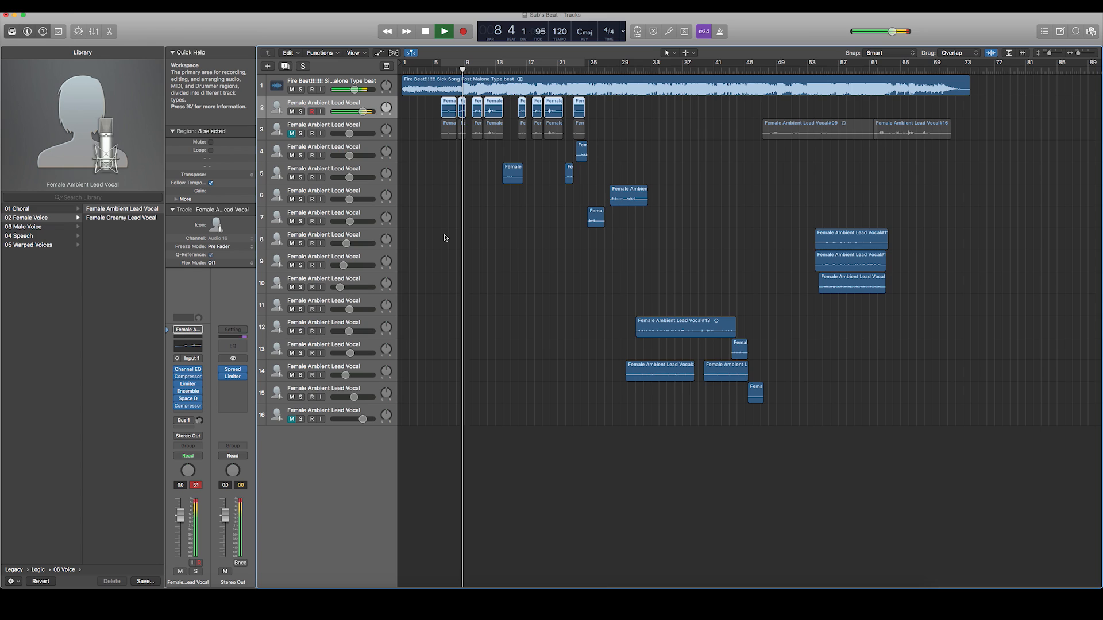
left_click_drag(361, 111, 349, 112)
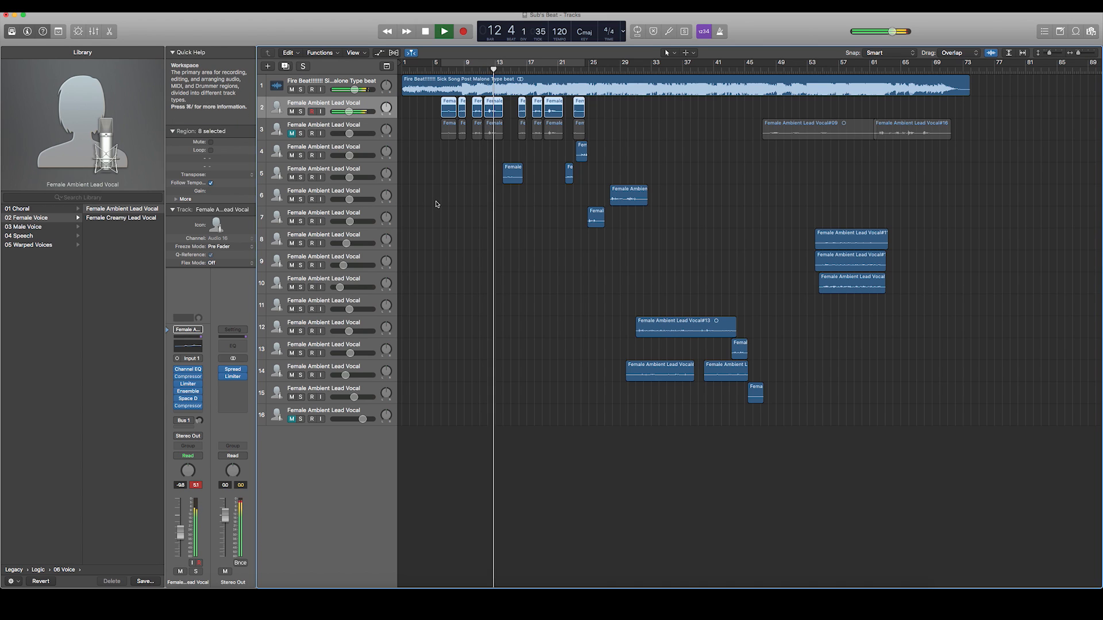
key("space")
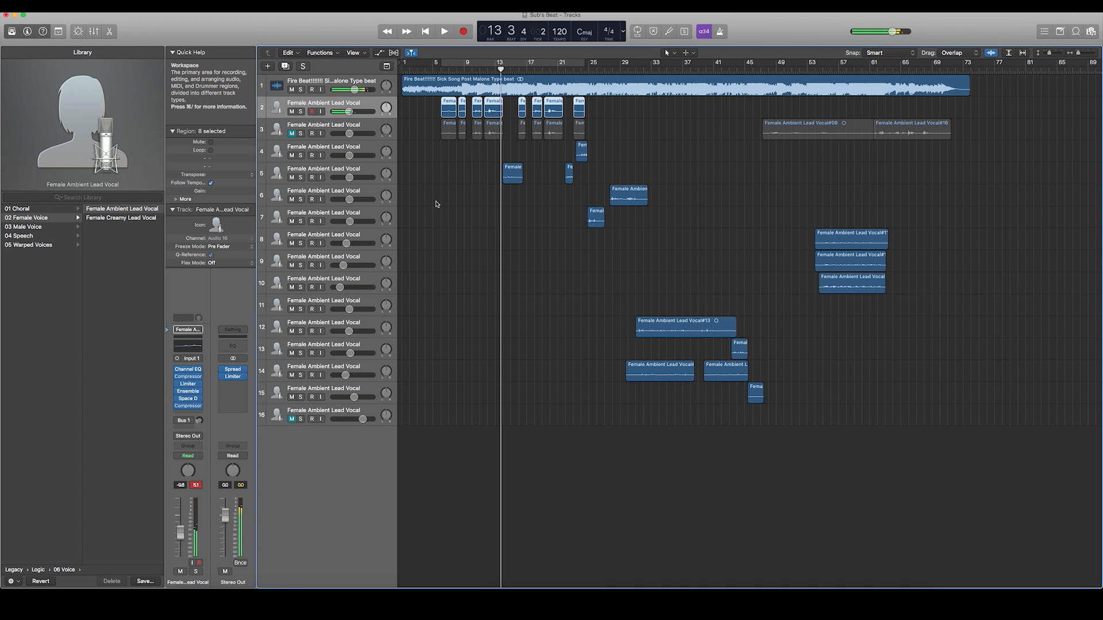
Mute track 2, unmute track 3, and play the vocals with the beat from bar 6
left_click(292, 111)
left_click(292, 133)
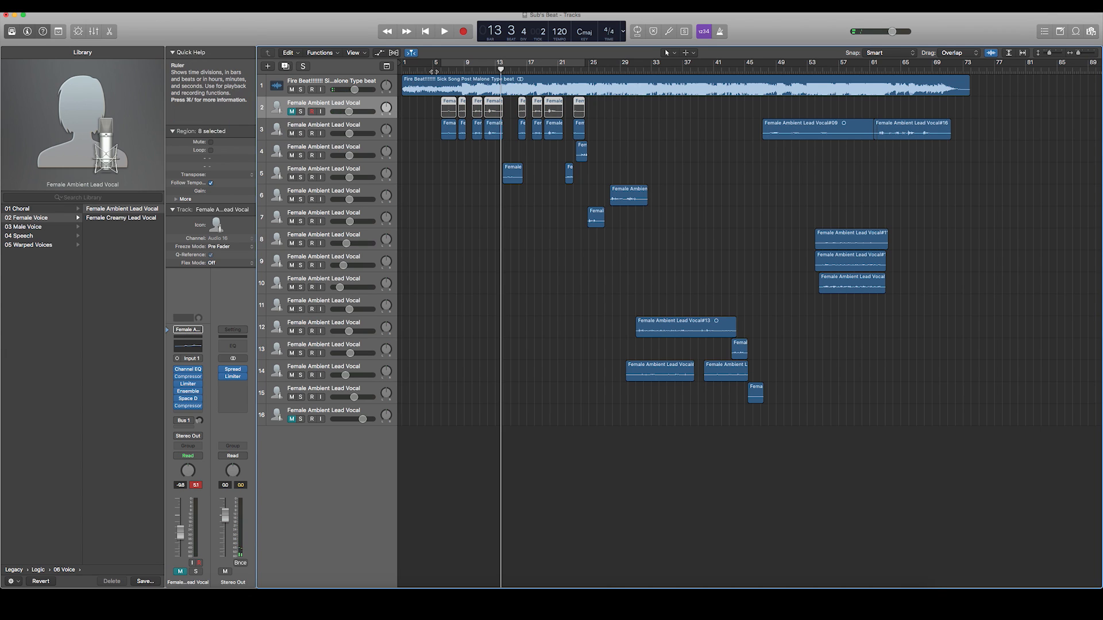
left_click(441, 68)
key("space")
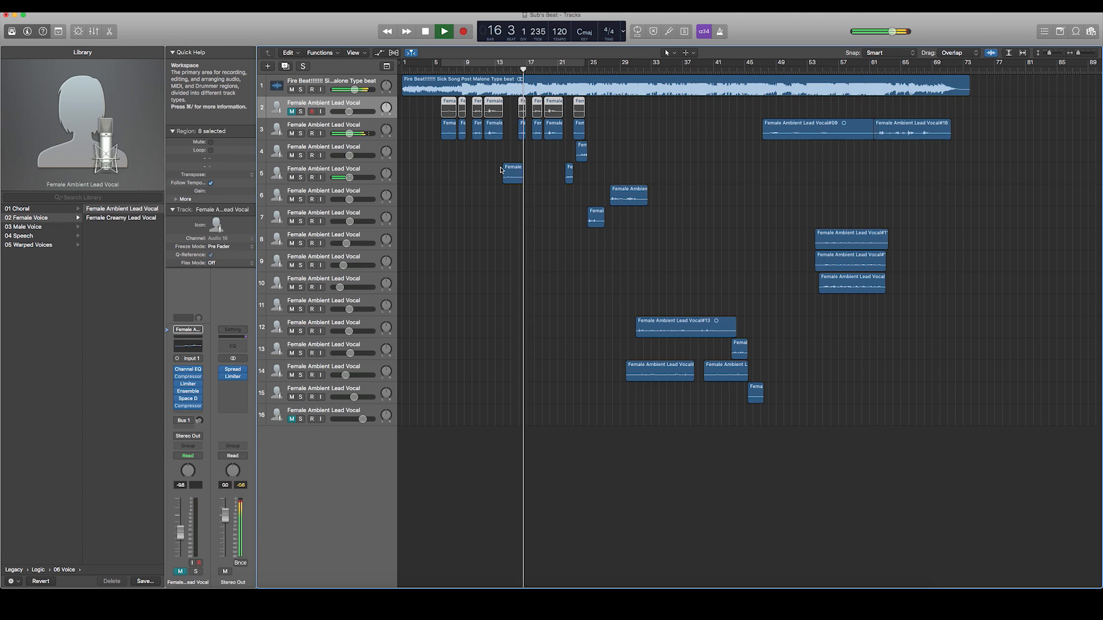
key("space")
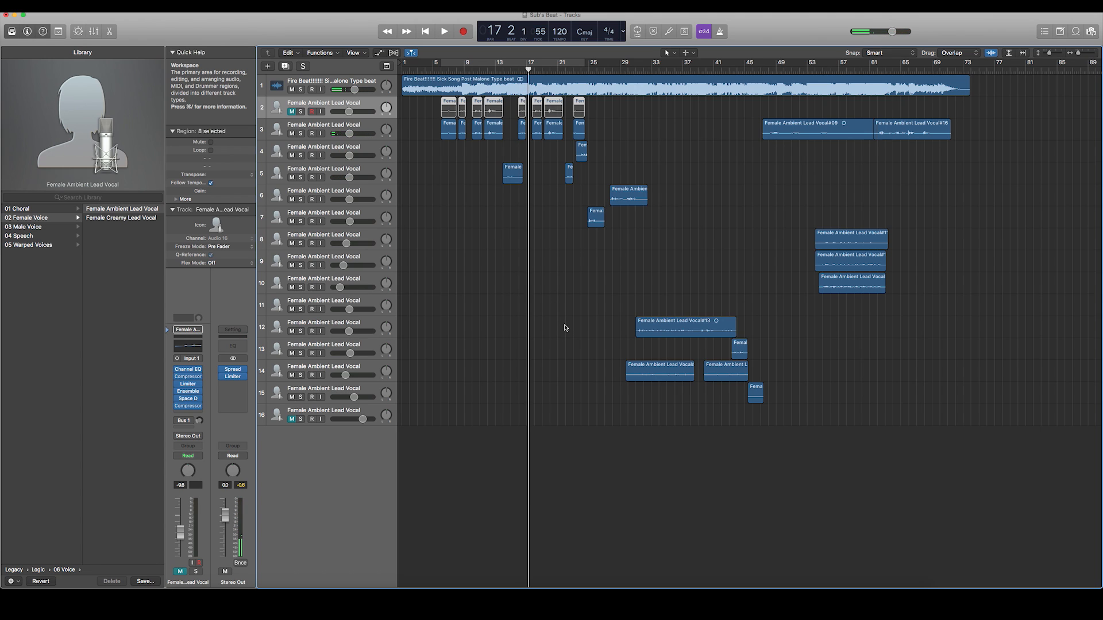
Select track 3 and inspect its effect chain and Bus 3 send
key("Up")
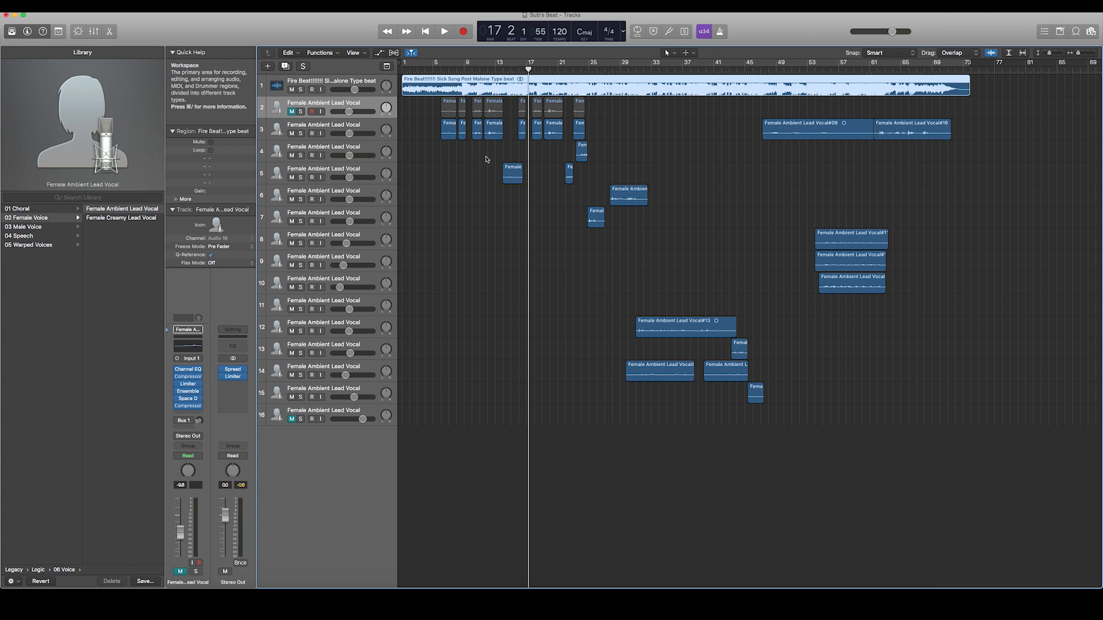
left_click(535, 189)
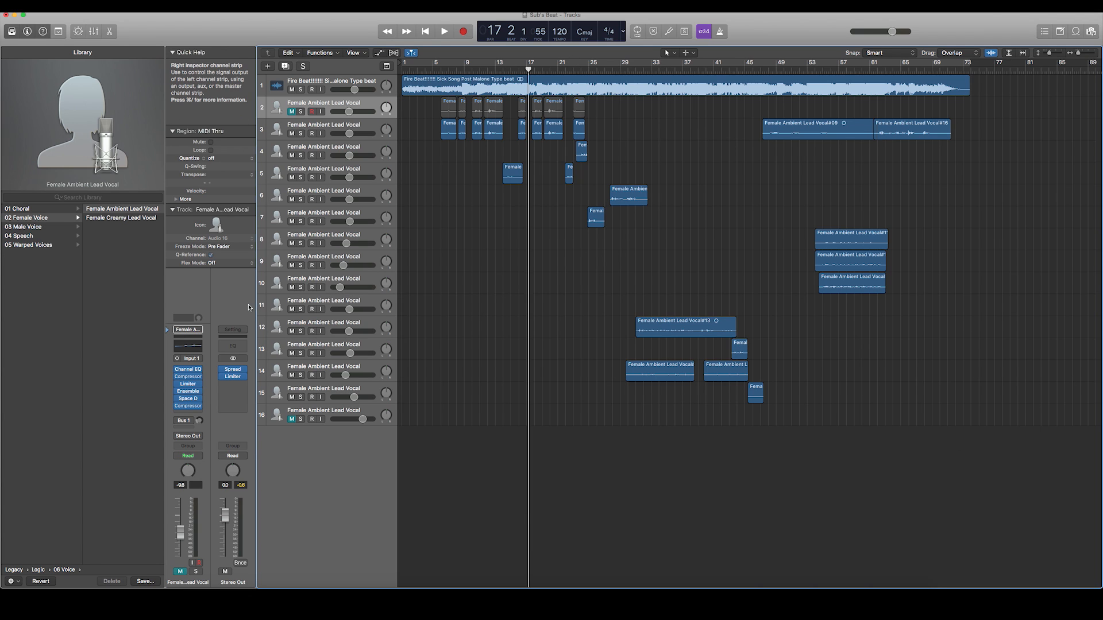
left_click(337, 130)
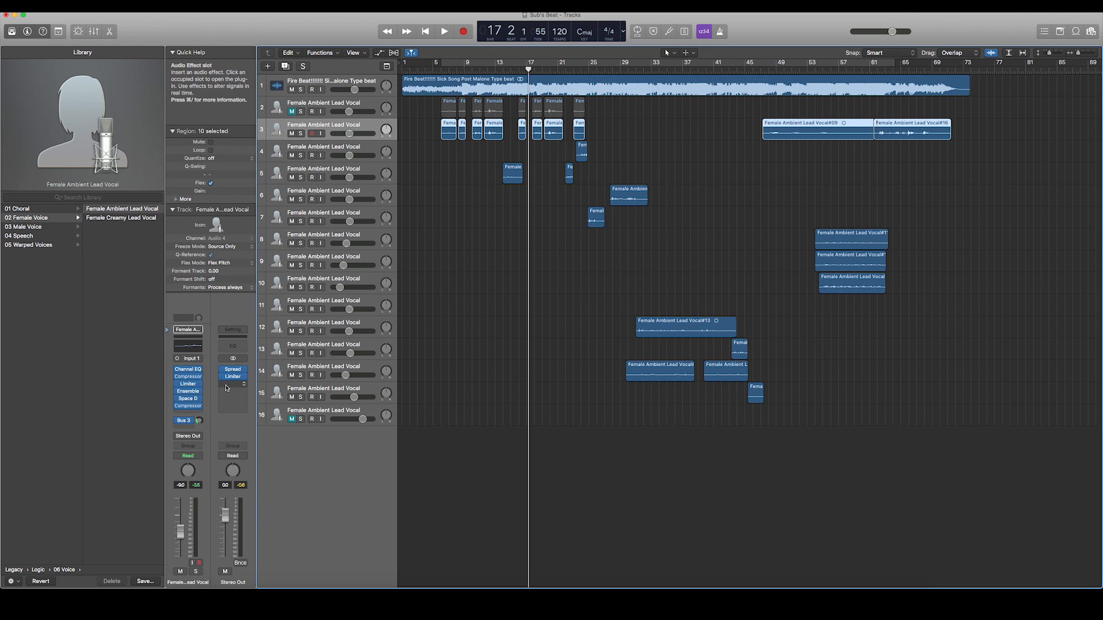
left_click(184, 420)
left_click(234, 401)
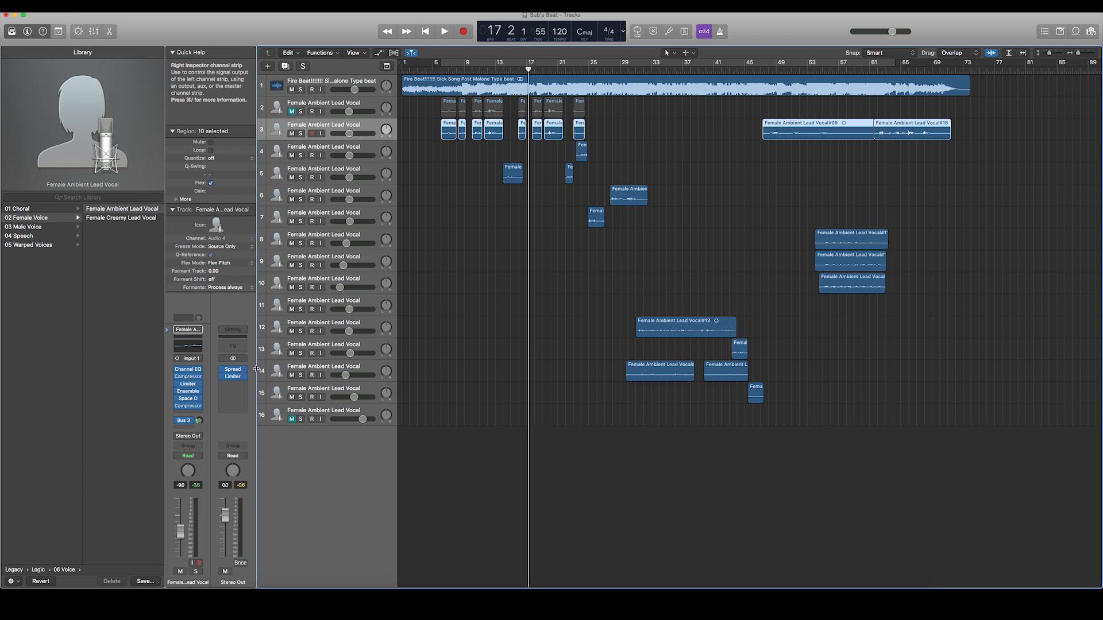
Select the beat track and inspect the Stereo Spread on the Stereo Out and where it sits among the Imaging plug-ins
left_click(173, 52)
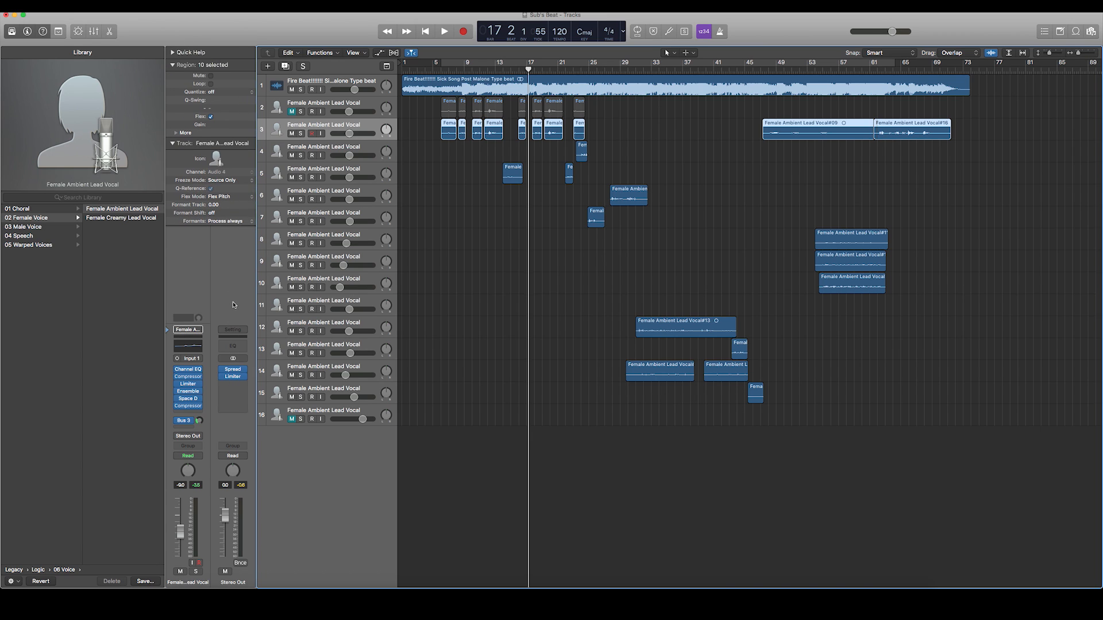
left_click(330, 83)
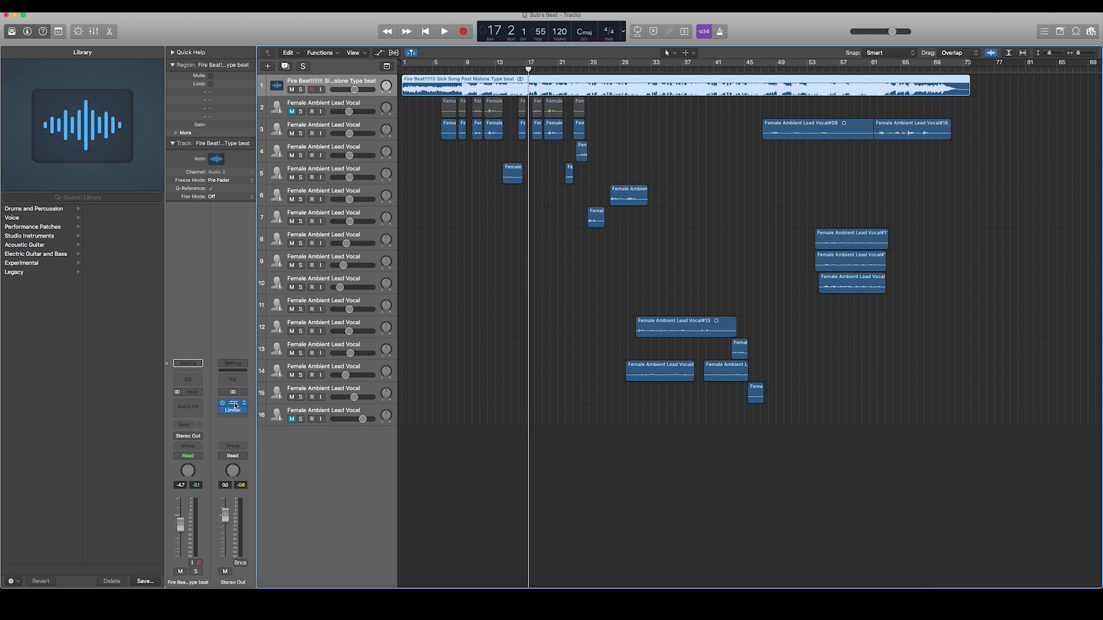
left_click(233, 404)
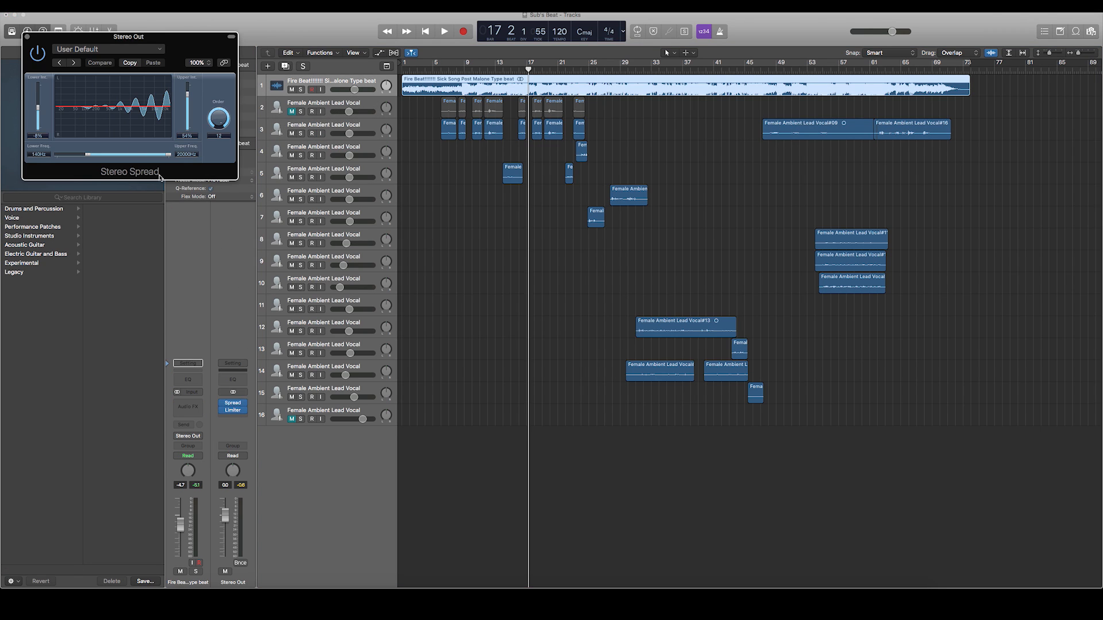
left_click(27, 36)
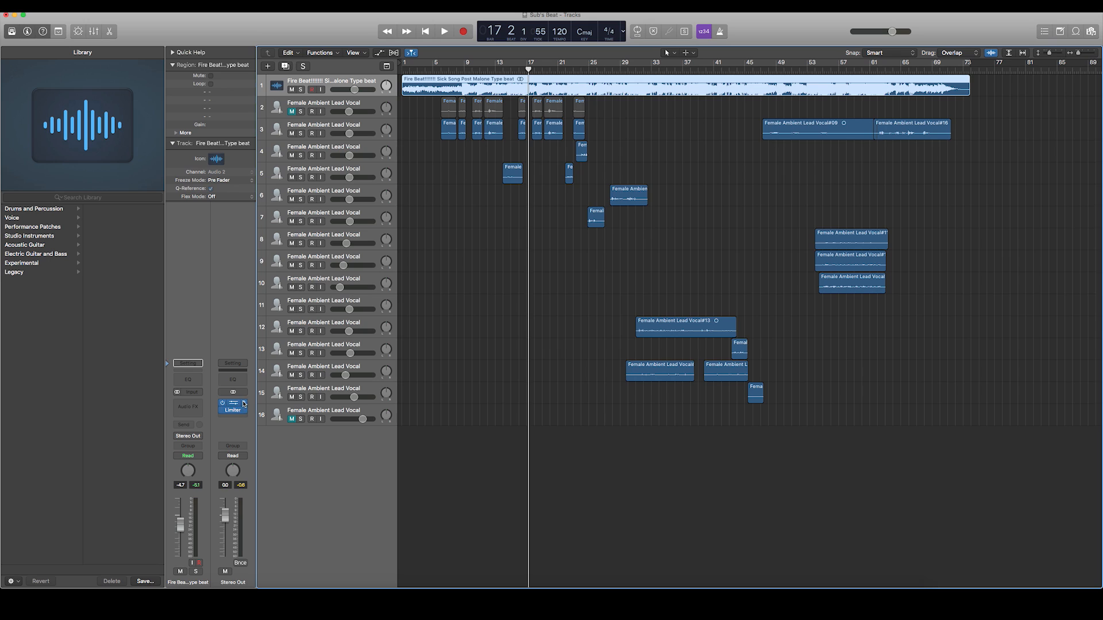
left_click(232, 403)
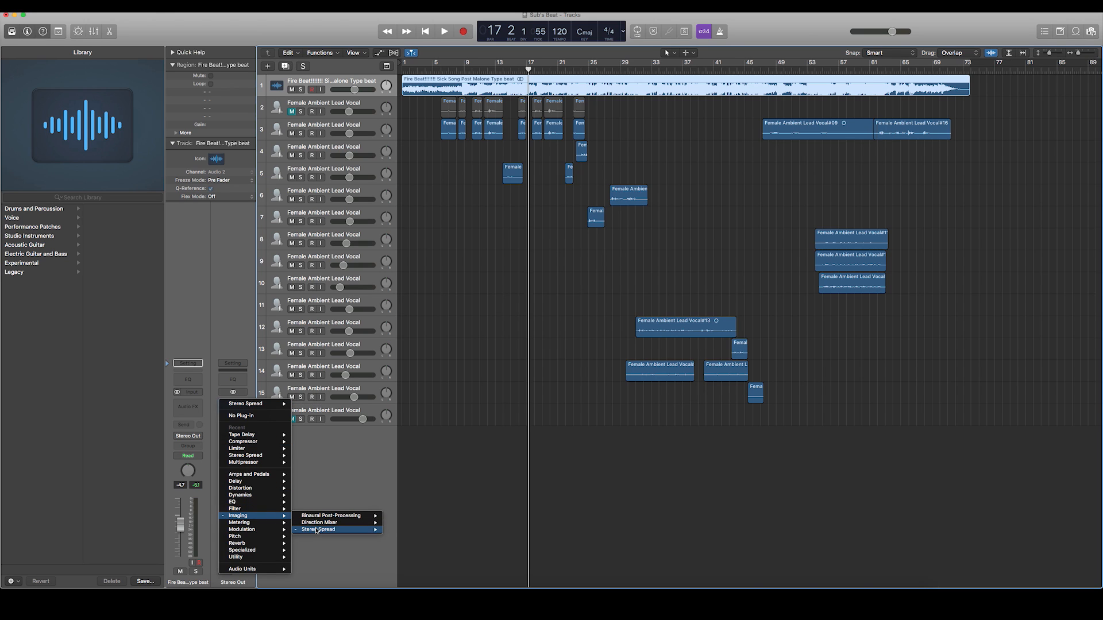
left_click(246, 455)
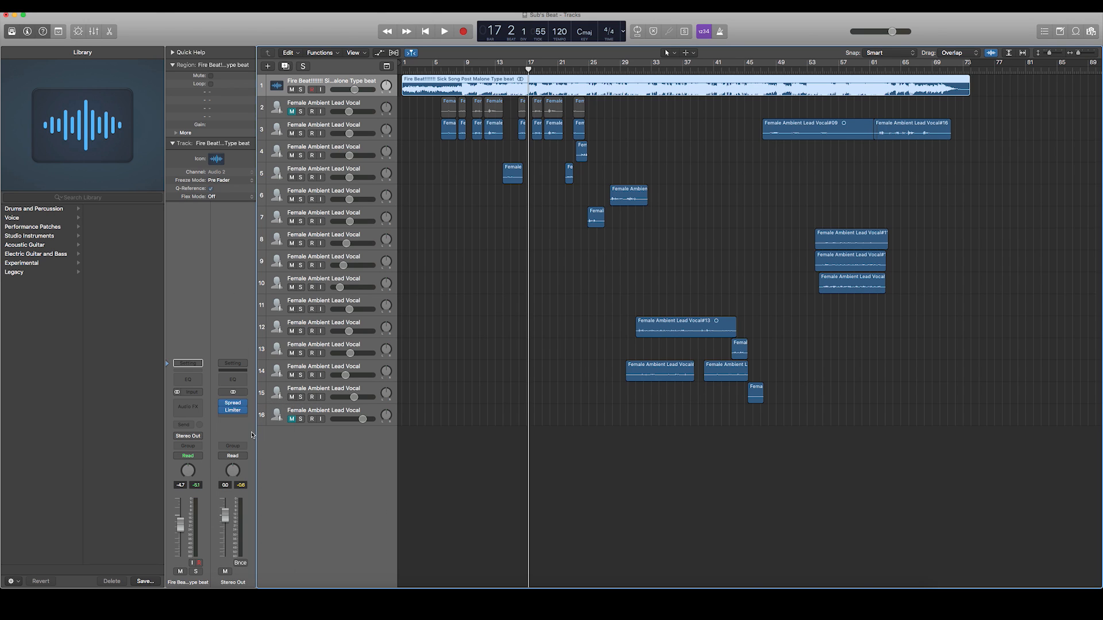
left_click(231, 405)
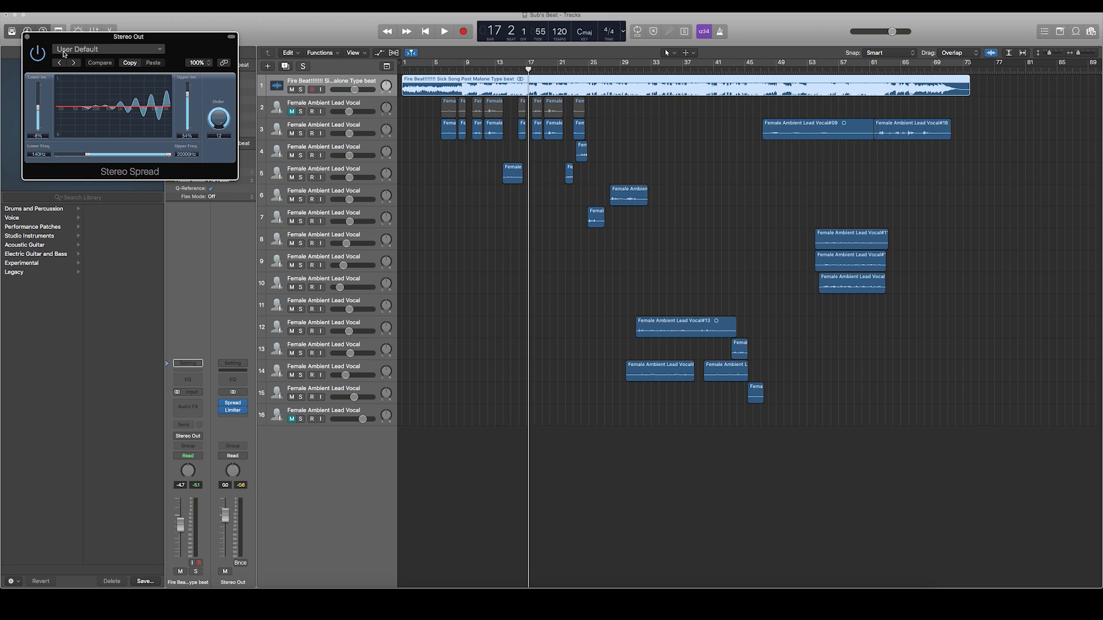
left_click(27, 36)
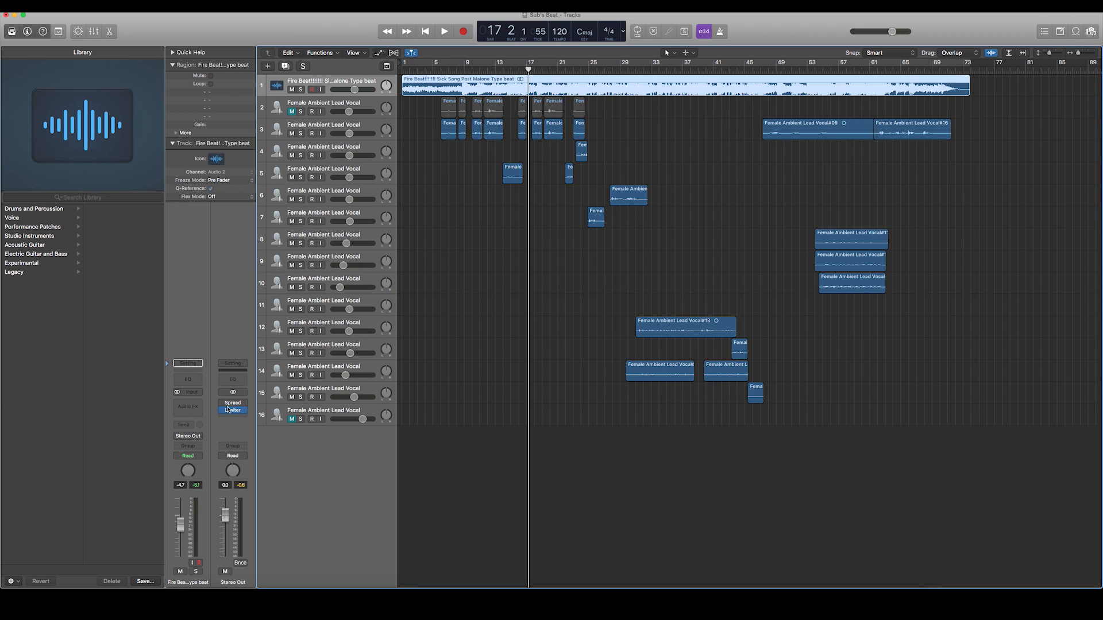
Bypass the original Stereo Spread and add a second Stereo Spread after the Limiter on the Stereo Out
left_click(244, 418)
mouse_move(232, 516)
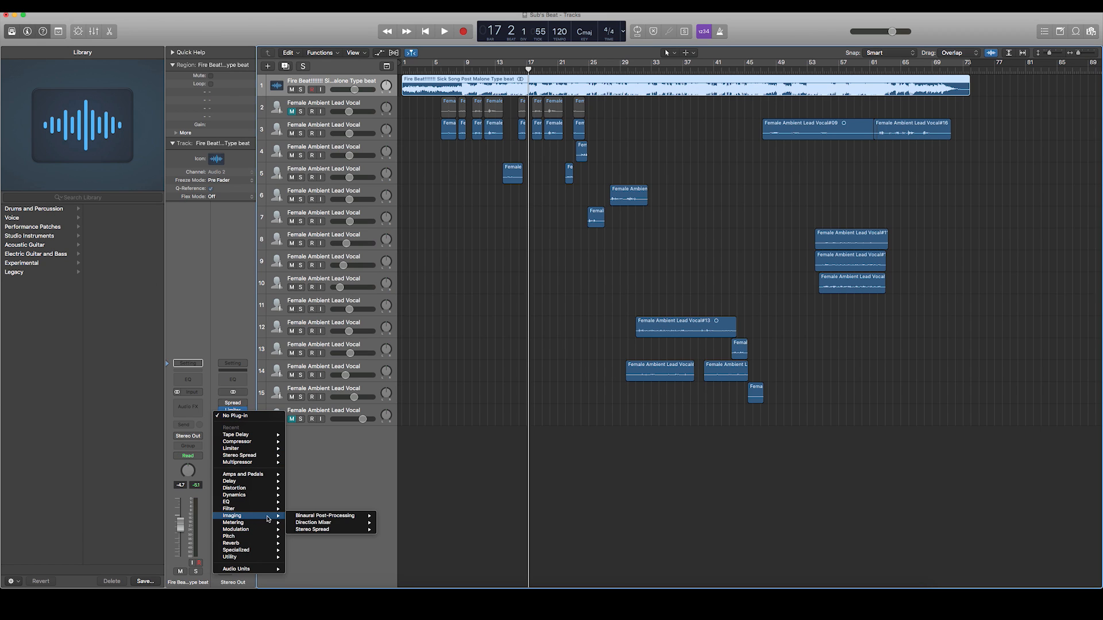
left_click(304, 529)
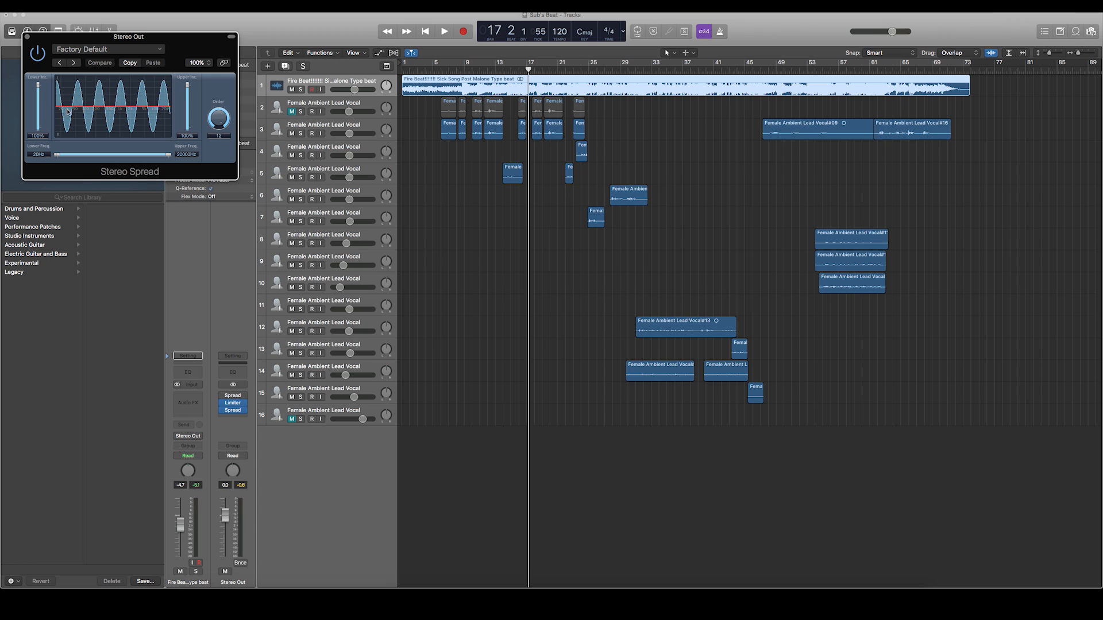
Bypass the Limiter on the Stereo Out and play the song from bar 1
left_click(401, 71)
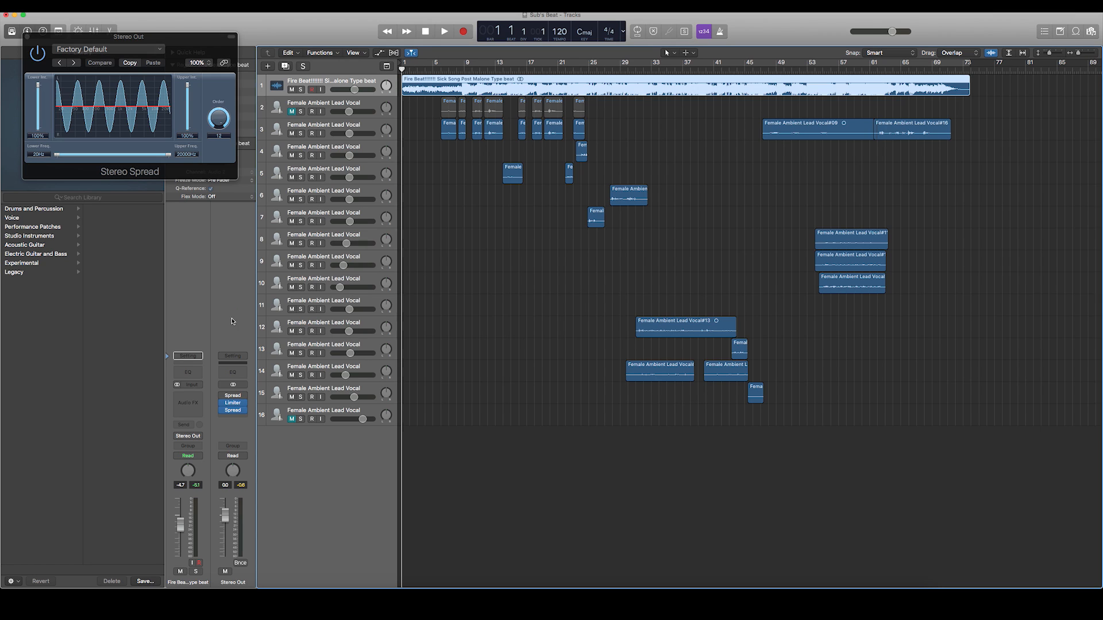
left_click(221, 403)
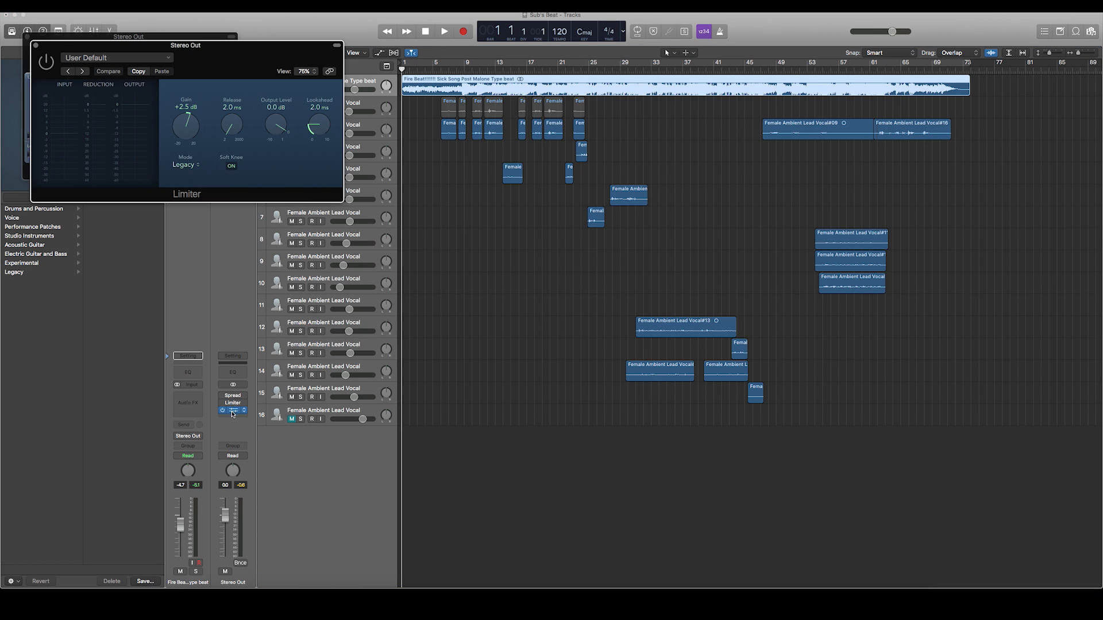
left_click(36, 45)
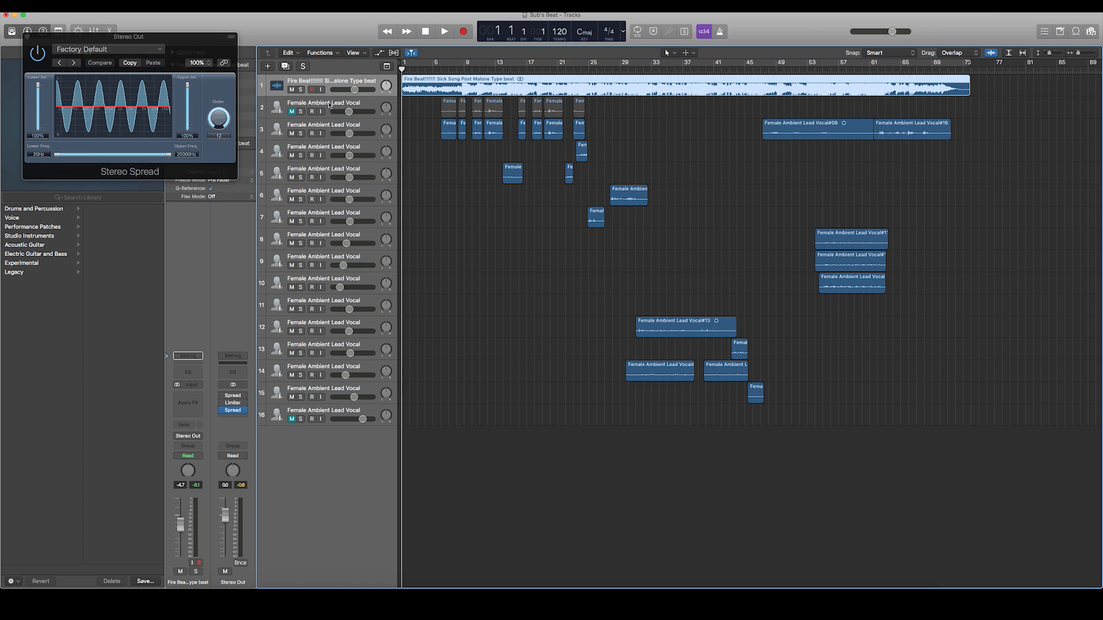
key("space")
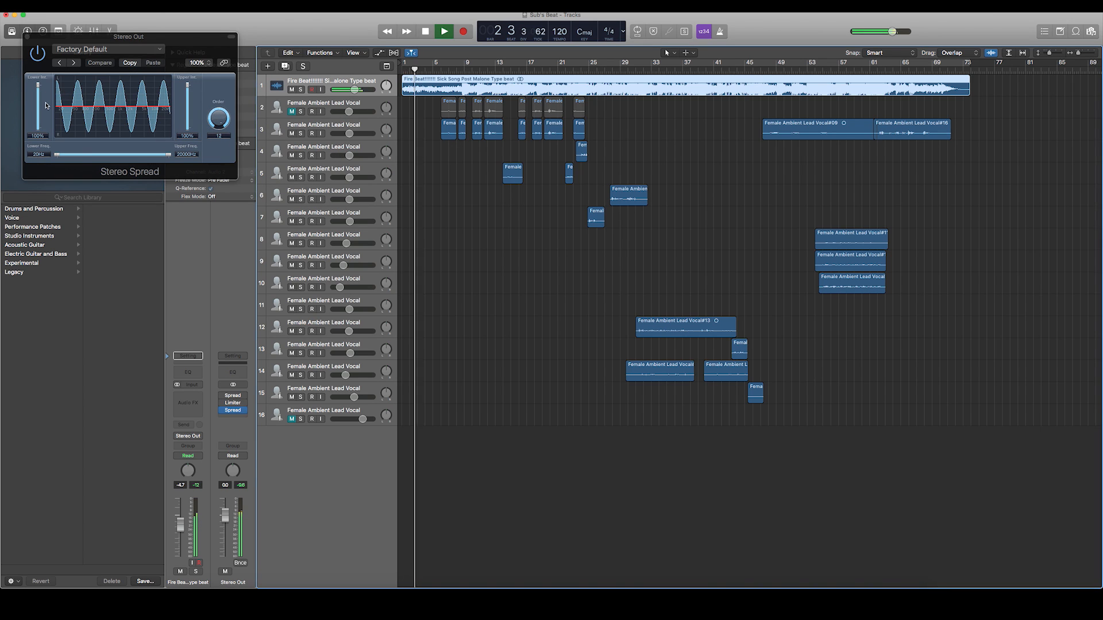
Set the new Stereo Spread to about 4% lower intensity, 58% upper intensity and 260 Hz lower frequency during playback
left_click_drag(38, 91, 38, 118)
left_click_drag(187, 84, 188, 104)
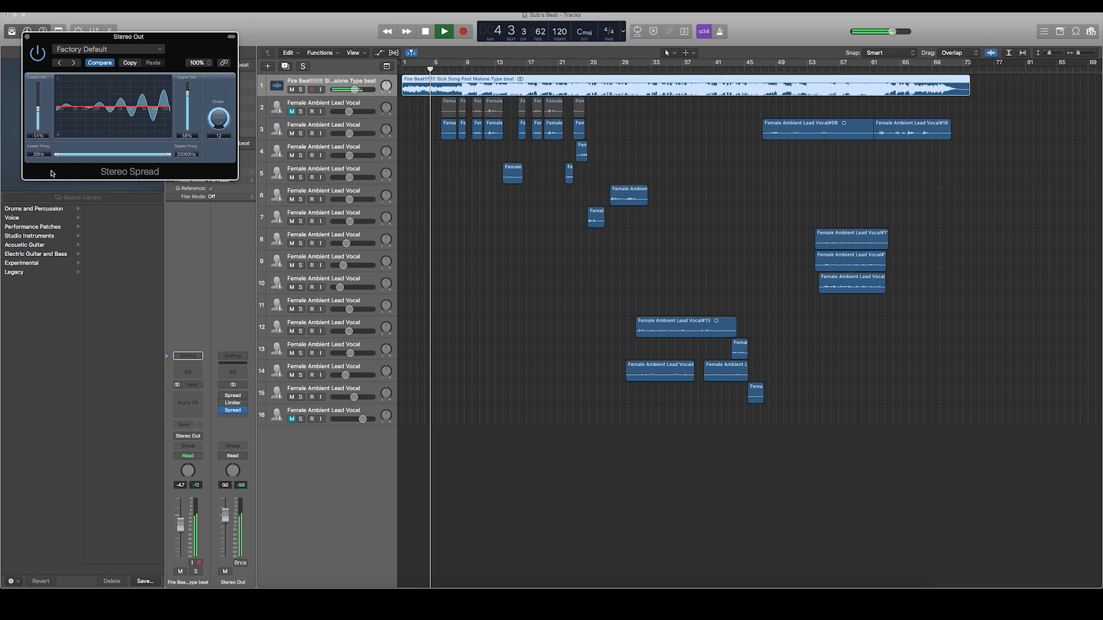
left_click_drag(57, 155, 87, 155)
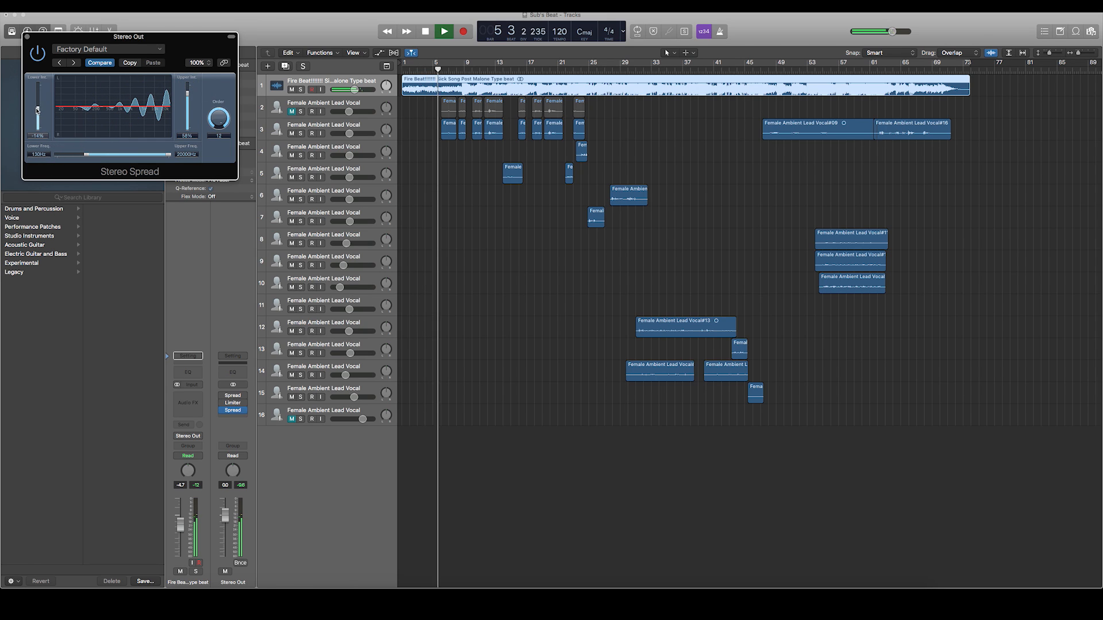
left_click_drag(38, 110, 37, 107)
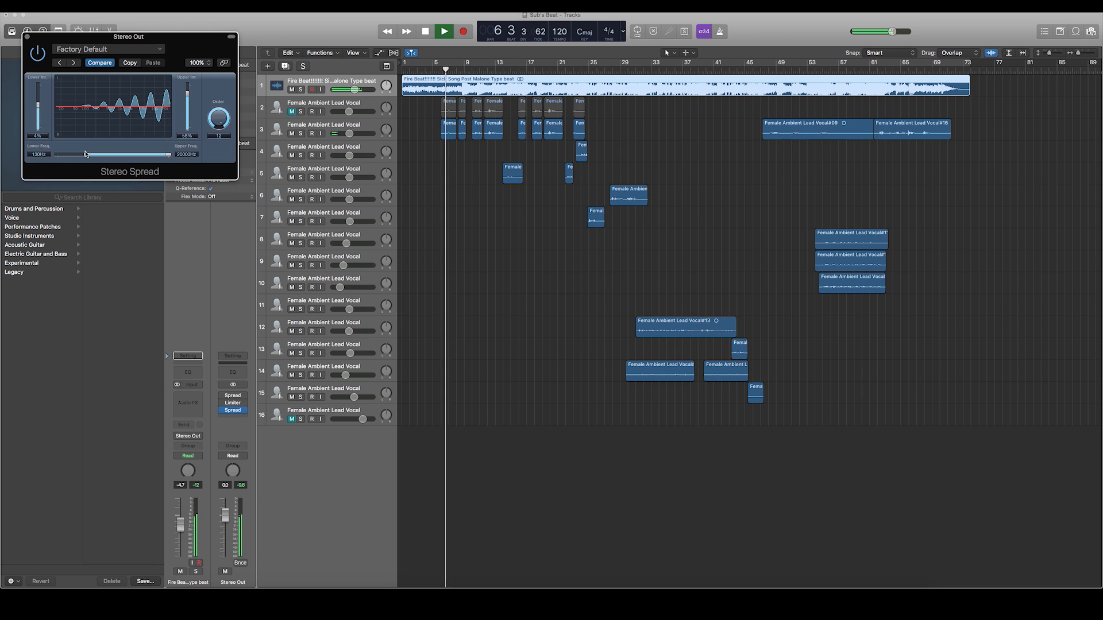
left_click(87, 155)
left_click_drag(86, 155, 96, 156)
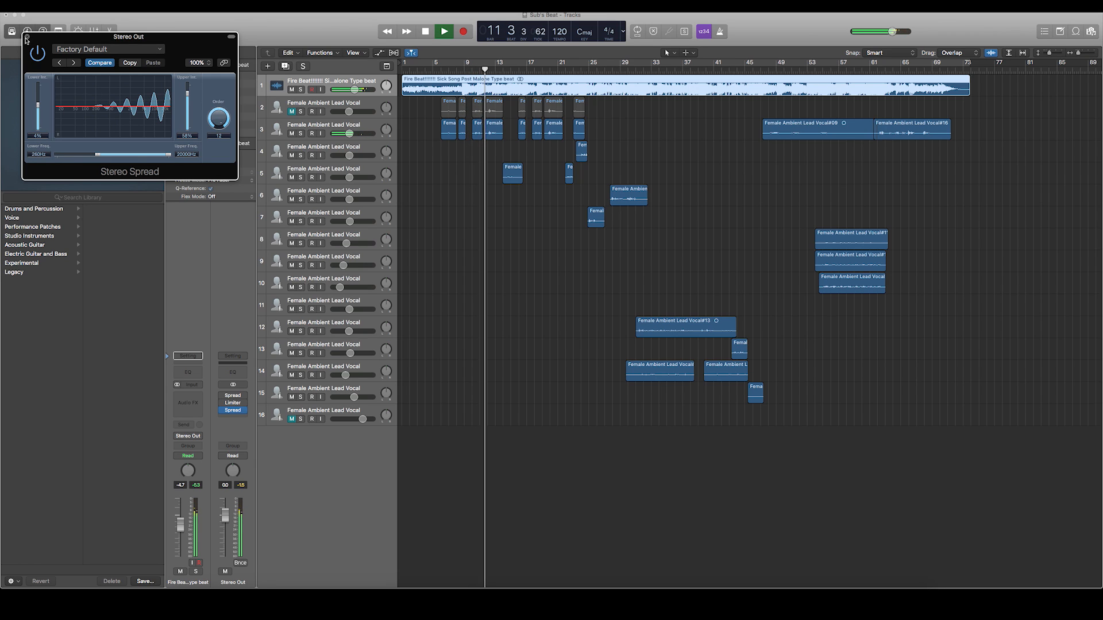
Close and bypass the added Stereo Spread, re-enable the original one, and stop playback
left_click(25, 39)
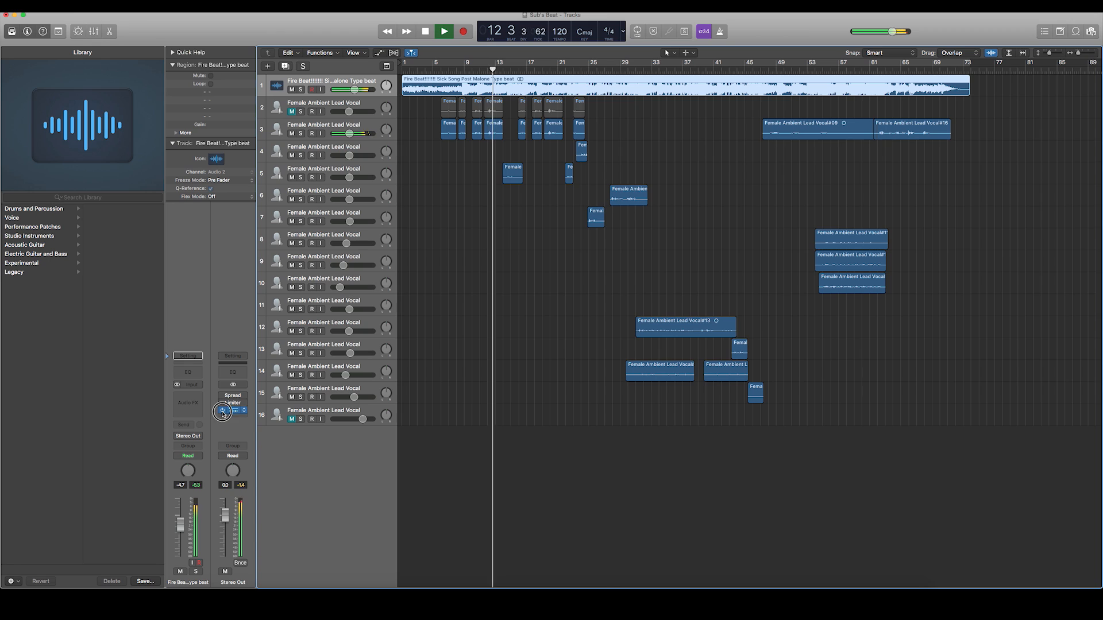
key("space")
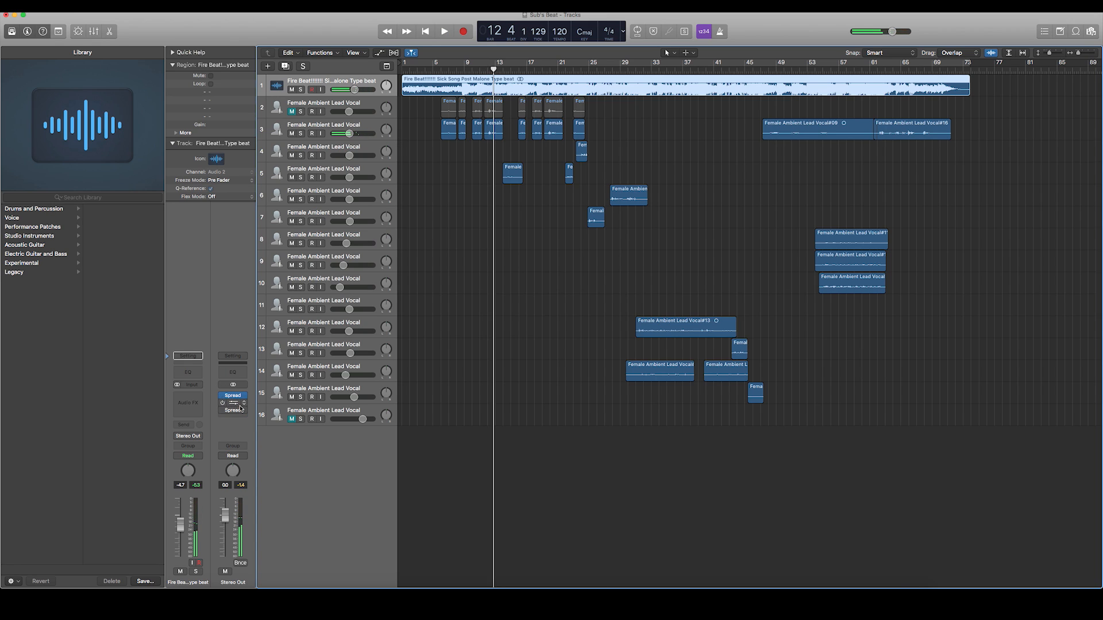
Locate the Limiter among the Dynamics plug-ins, re-enable it on the Stereo Out, and inspect its settings
left_click(246, 407)
mouse_move(266, 497)
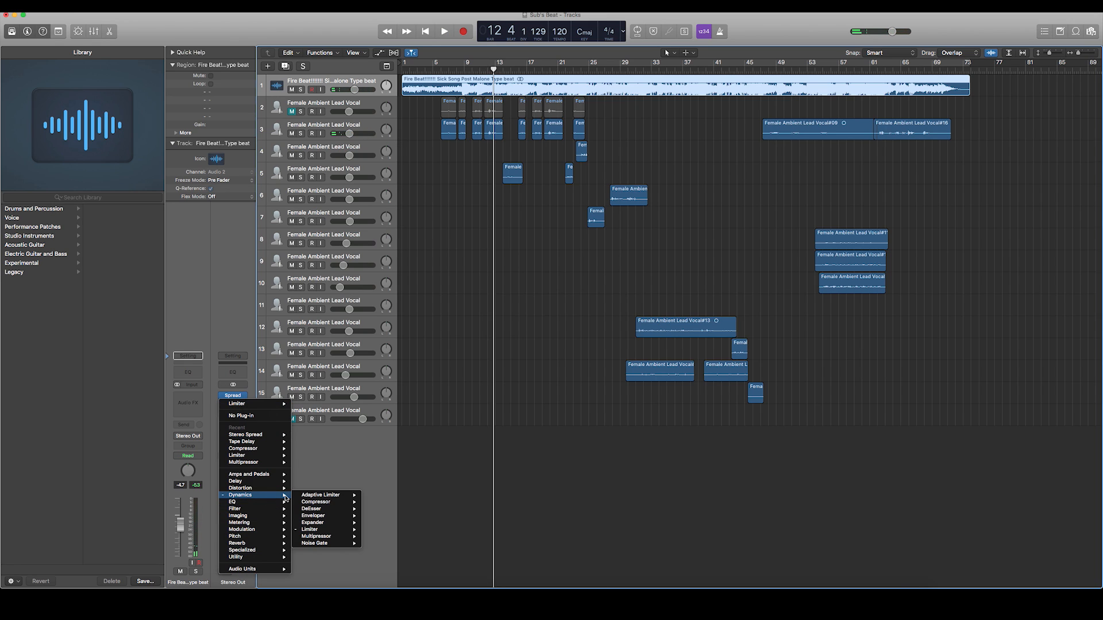
left_click(376, 531)
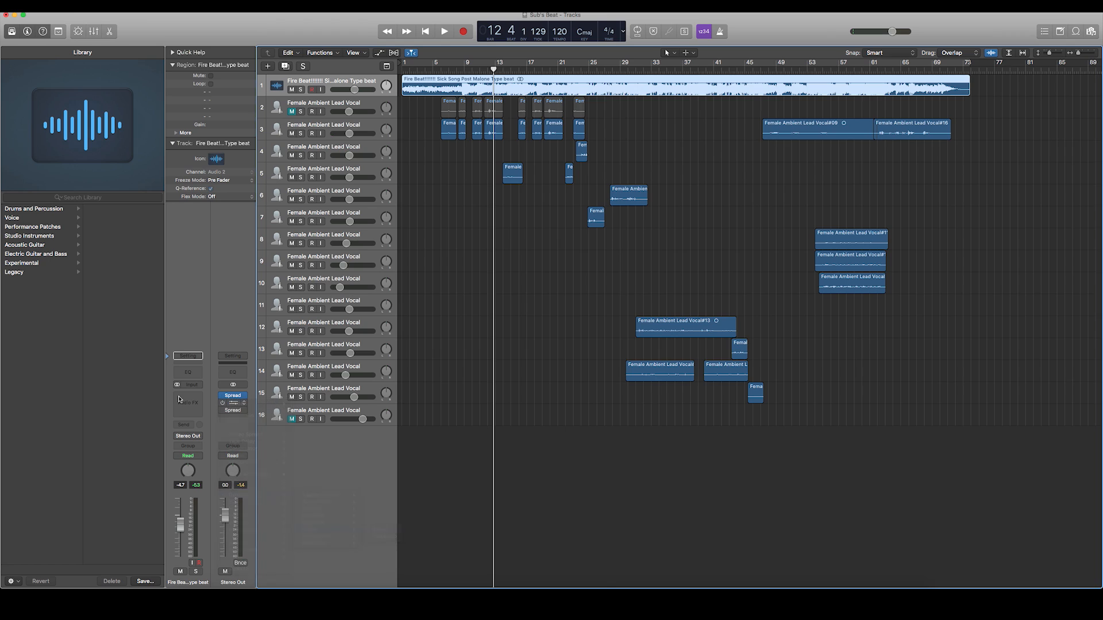
left_click(243, 404)
left_click(230, 404)
left_click(232, 403)
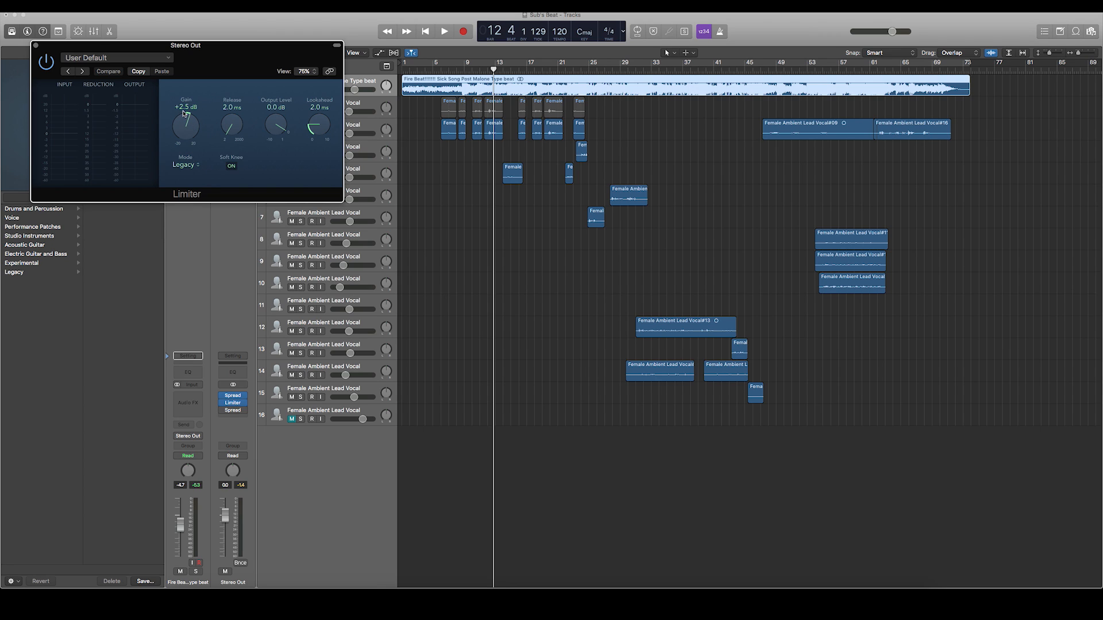
left_click(276, 108)
left_click(35, 46)
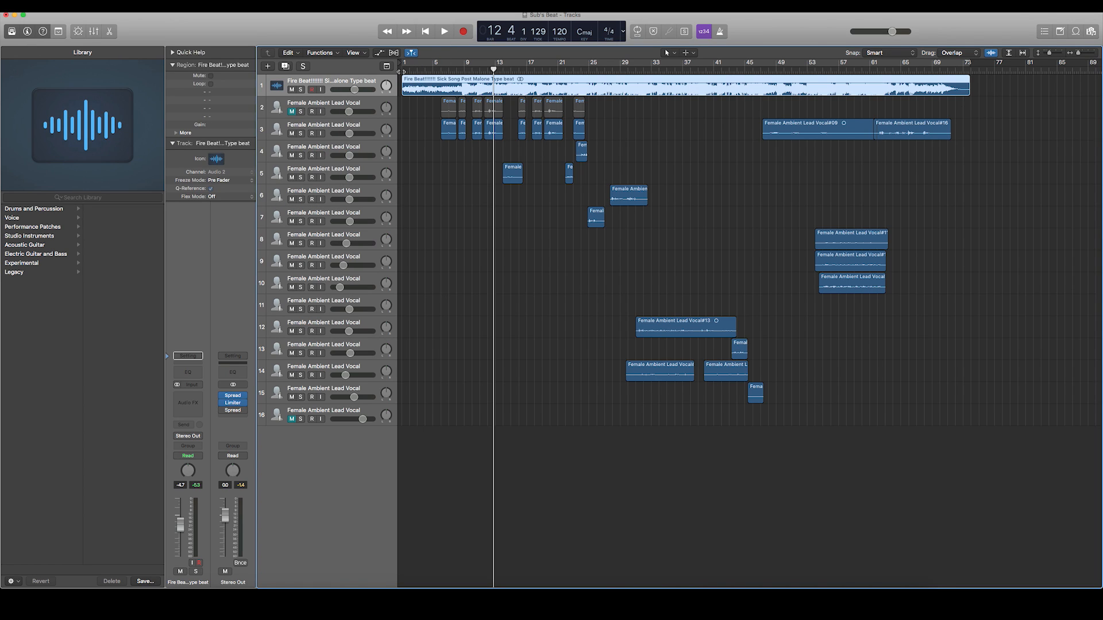
Return the playhead to bar 1, view the beat's YouTube page in Google Chrome, and switch back to Logic Pro
key("Return")
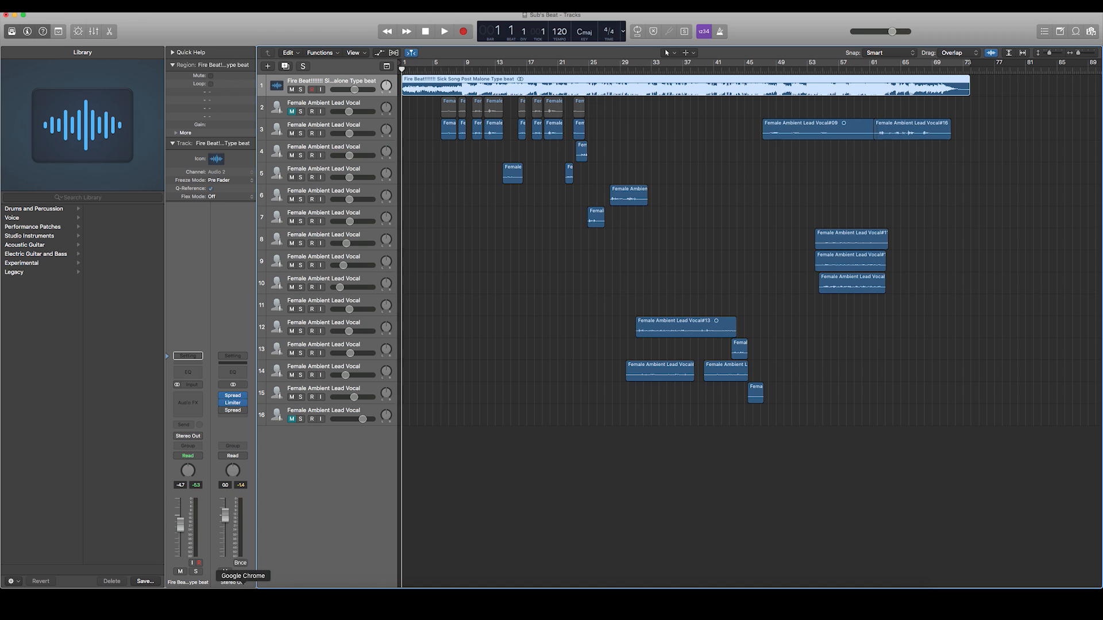
left_click(243, 586)
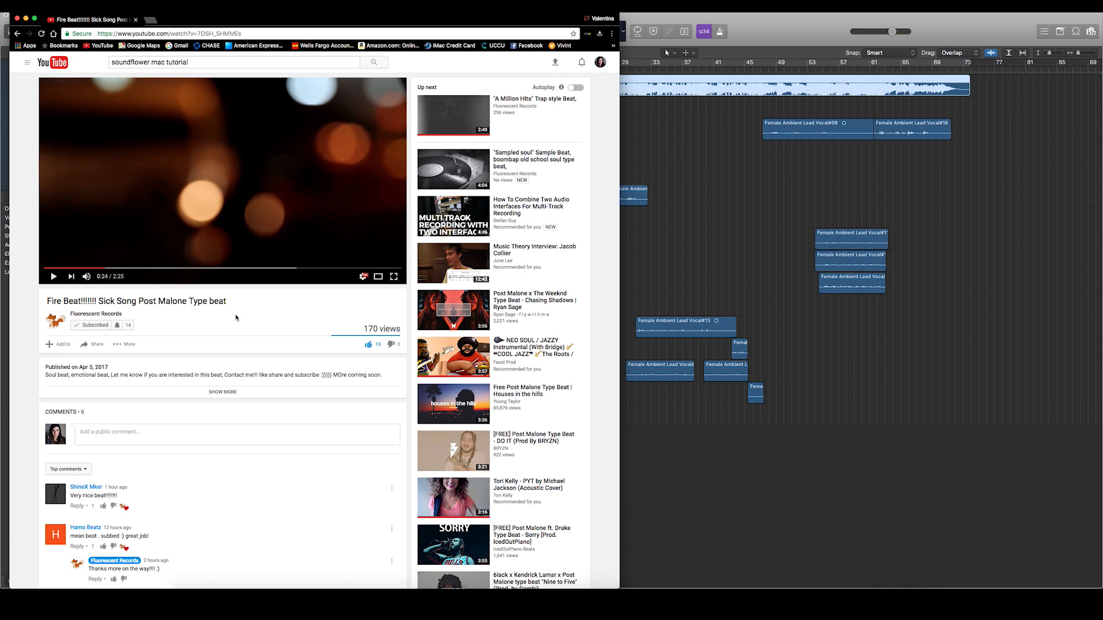
left_click_drag(46, 300, 74, 300)
left_click(206, 298)
left_click(727, 220)
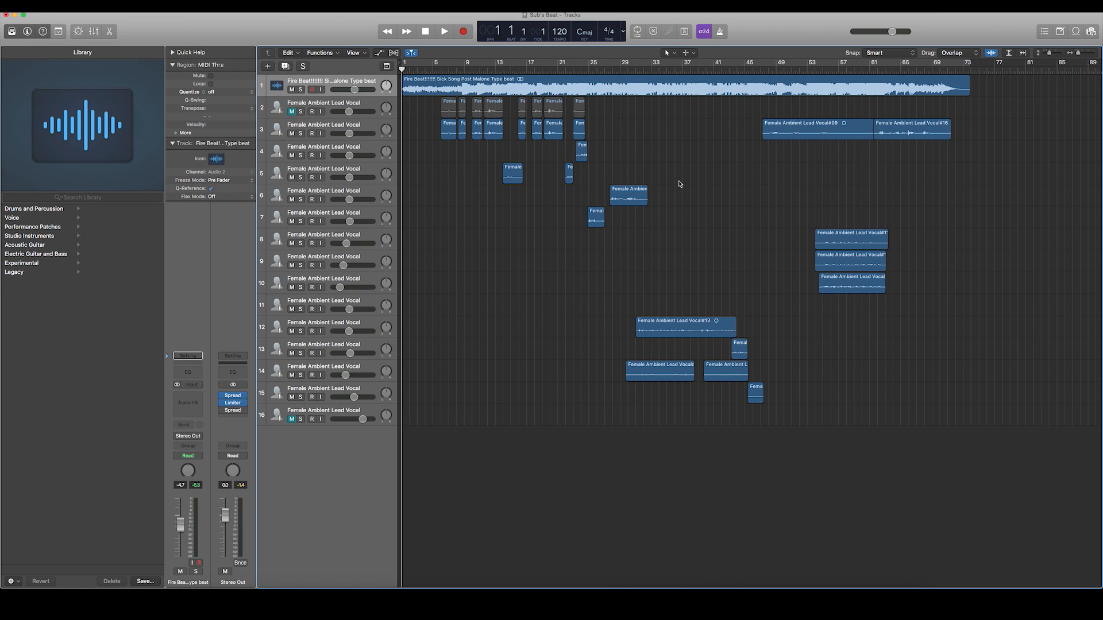